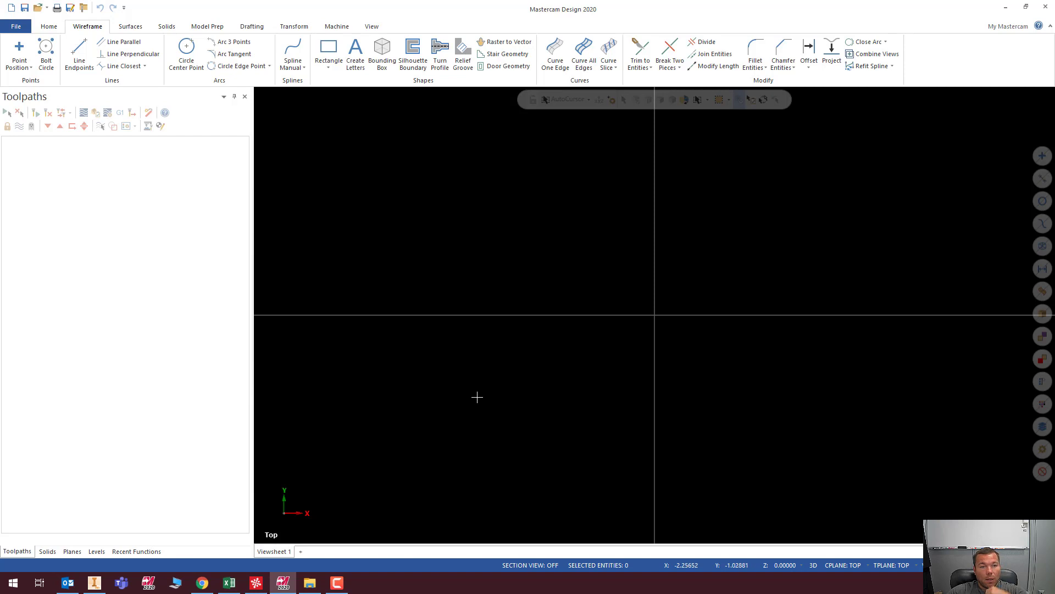
{"action": "scroll", "coordinate": [441, 295], "scroll_direction": "down", "scroll_amount": 2}
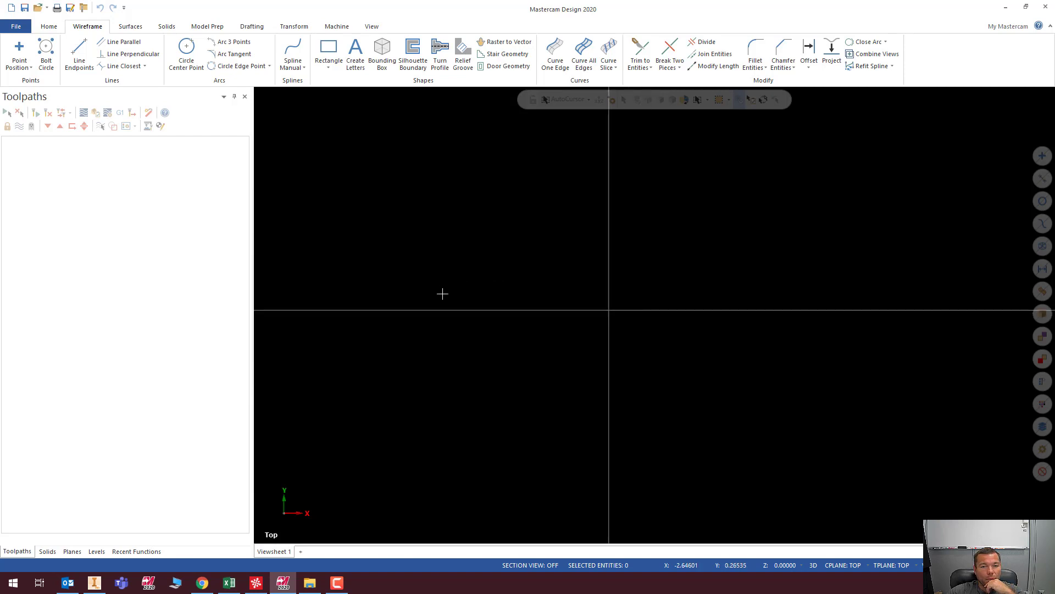
{"action": "scroll", "coordinate": [443, 294], "scroll_direction": "up", "scroll_amount": 1}
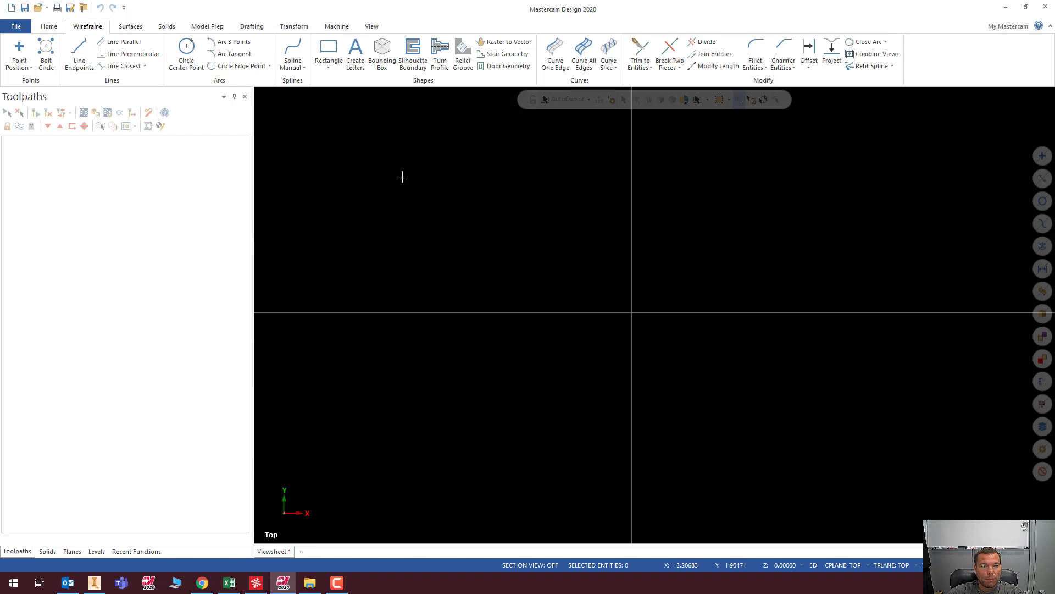
{"action": "left_click", "coordinate": [49, 27]}
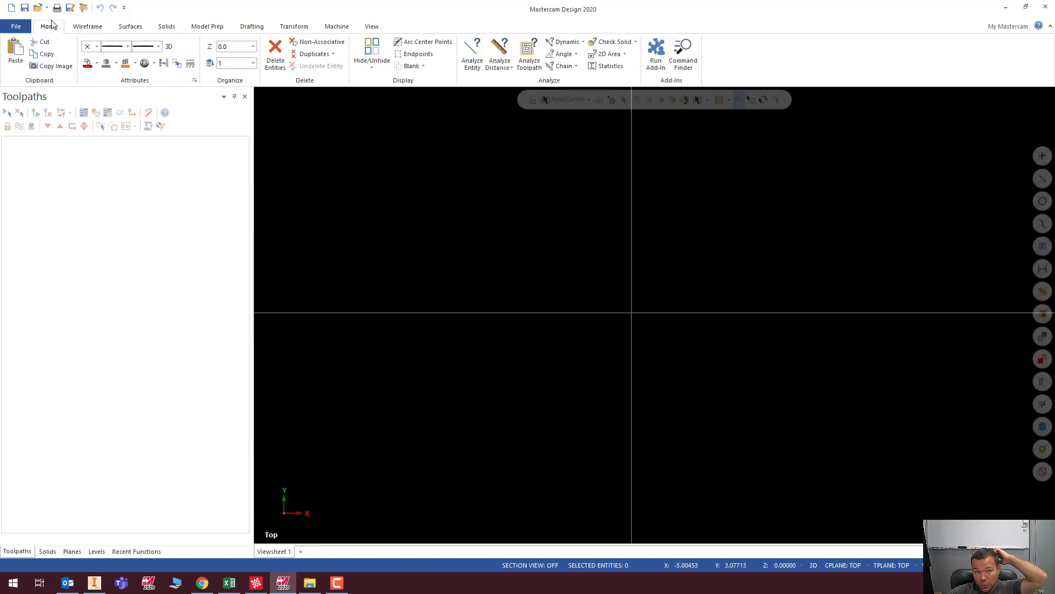
{"action": "left_click", "coordinate": [86, 31]}
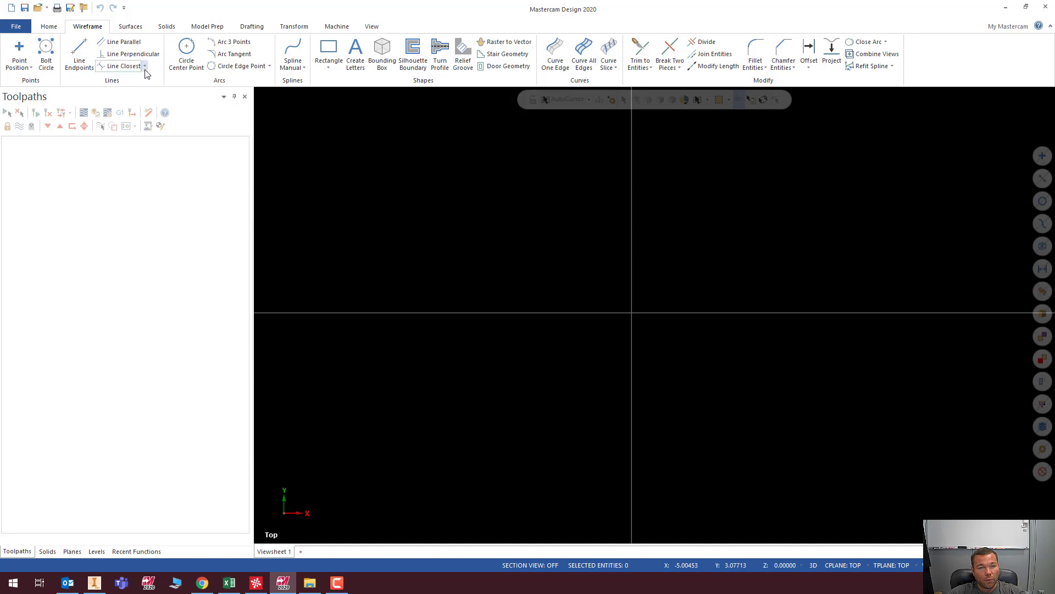
Start Line Endpoints with the Vertical type and Two endpoints method, and move the endpoint prompt onto the side panel.
{"action": "left_click", "coordinate": [80, 55]}
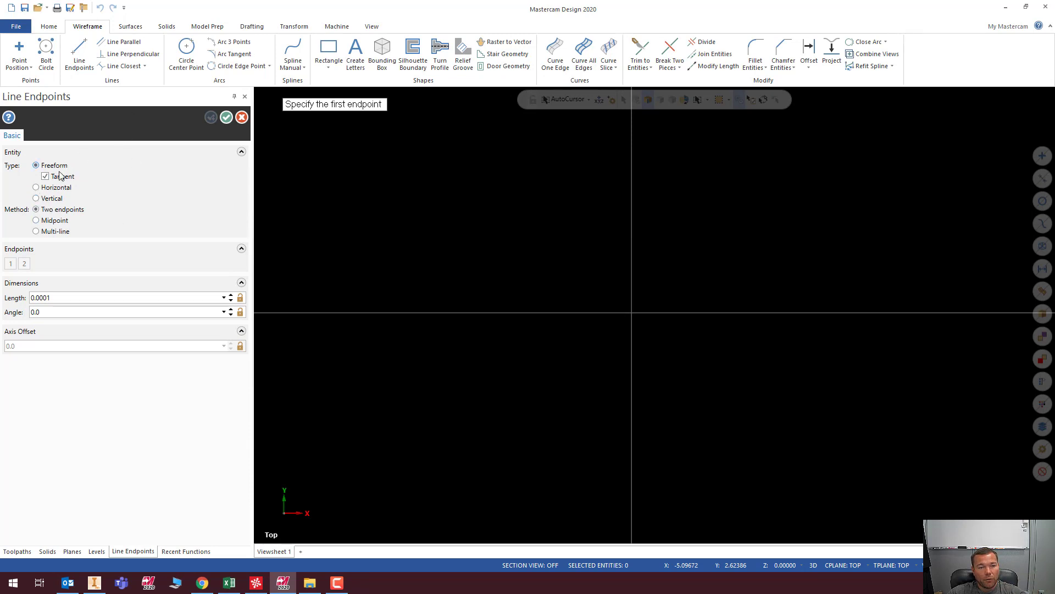
{"action": "left_click", "coordinate": [38, 199]}
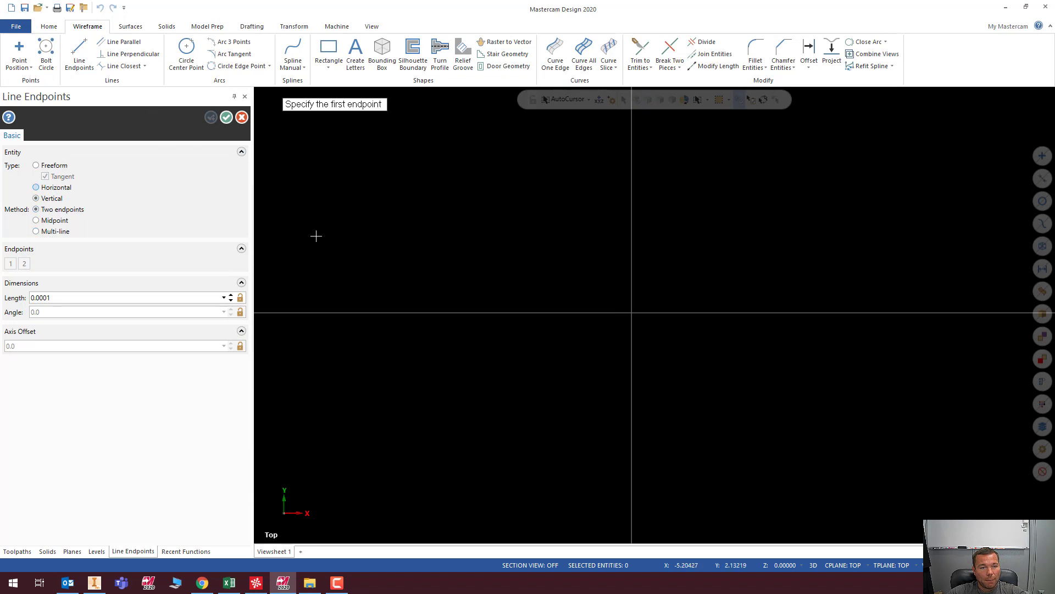
{"action": "scroll", "coordinate": [259, 298], "scroll_direction": "down", "scroll_amount": 1}
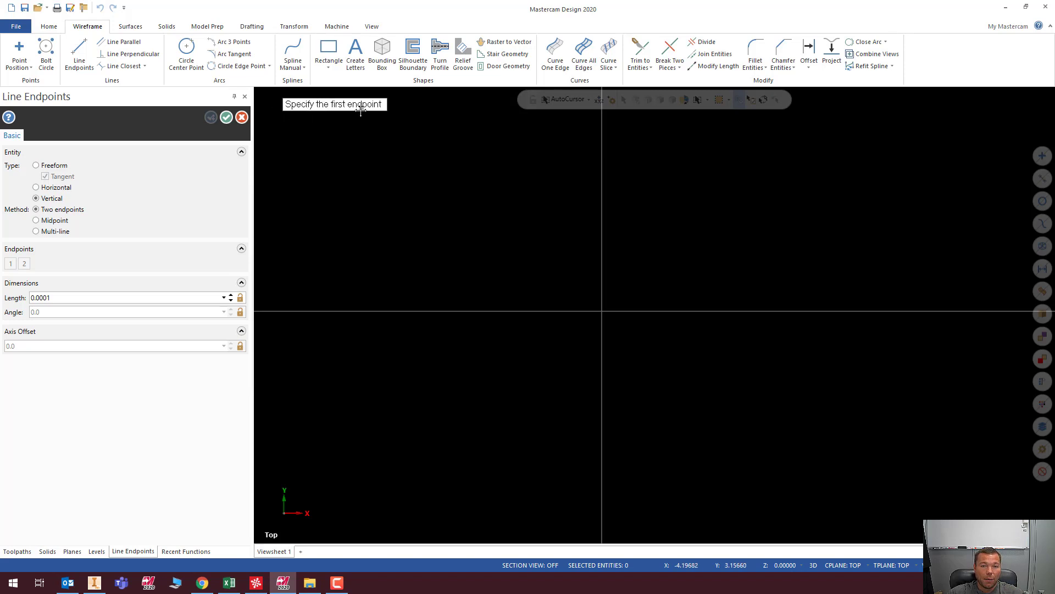
{"action": "left_click", "coordinate": [332, 107]}
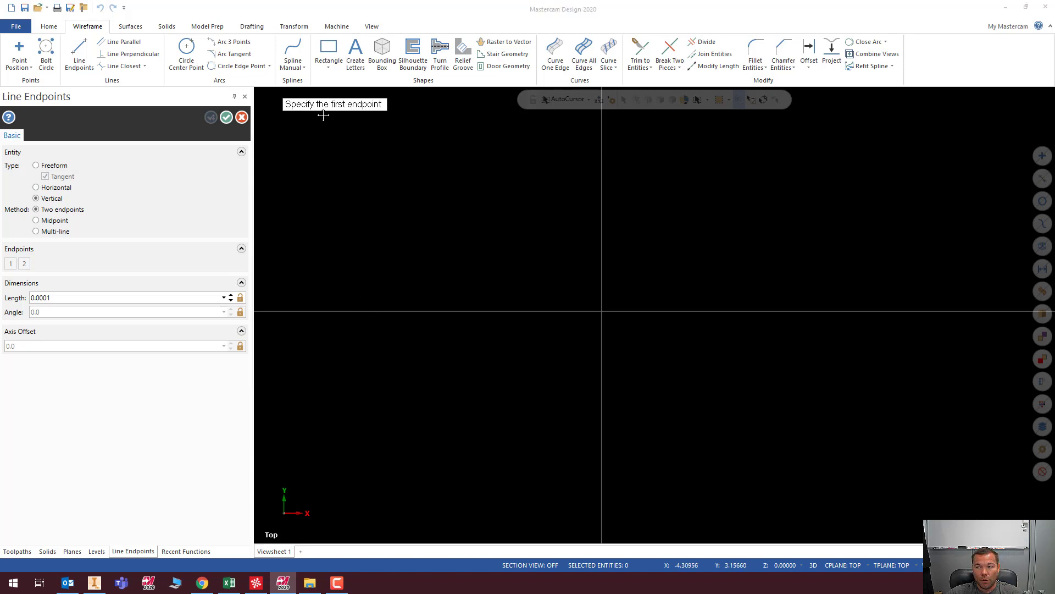
{"action": "left_click_drag", "start_coordinate": [158, 112], "coordinate": [159, 109]}
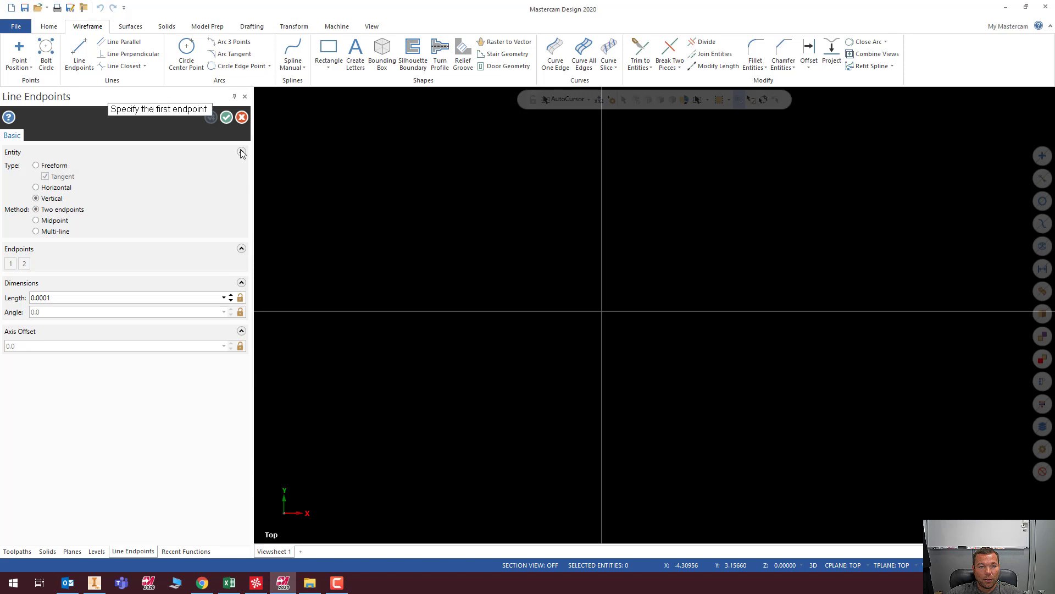
{"action": "left_click_drag", "start_coordinate": [178, 183], "coordinate": [177, 183]}
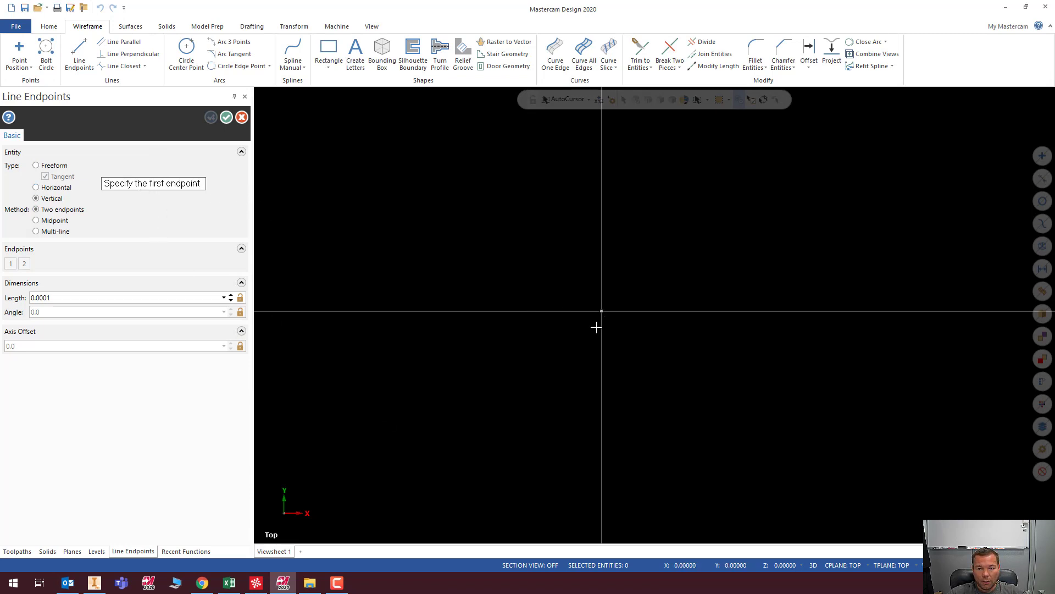
Draw a vertical line left of the origin, crossing the X axis, and set its length to 4.0.
{"action": "left_click", "coordinate": [458, 391]}
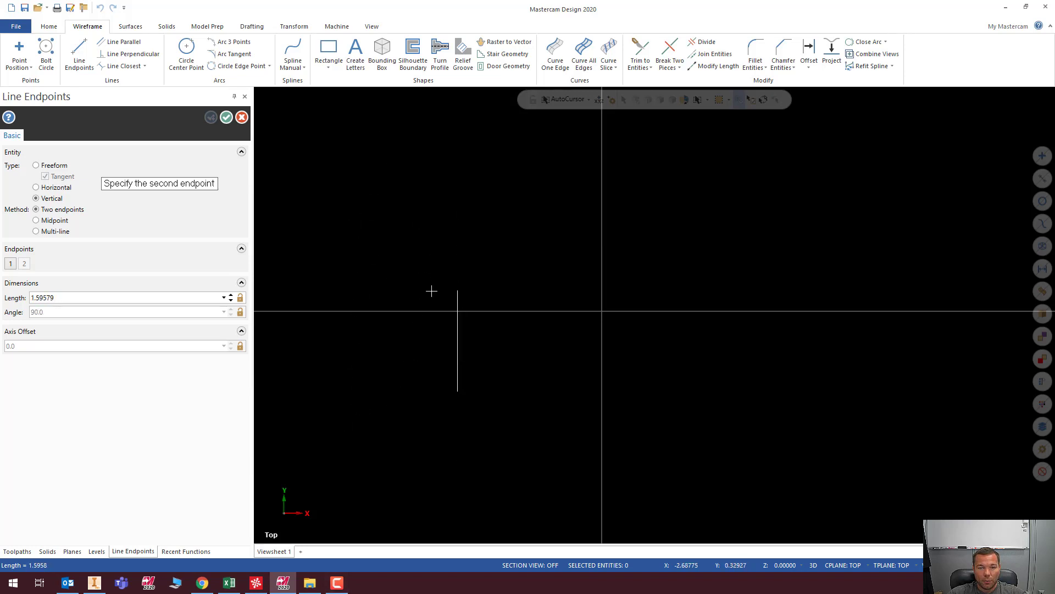
{"action": "left_click", "coordinate": [436, 220]}
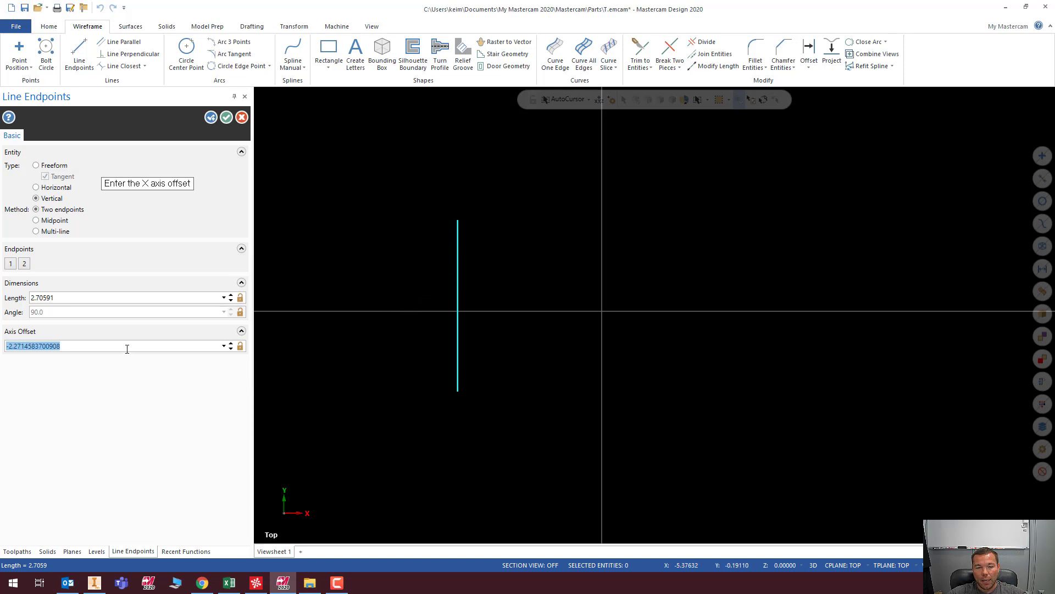
{"action": "left_click_drag", "start_coordinate": [127, 348], "coordinate": [15, 346]}
{"action": "left_click_drag", "start_coordinate": [65, 299], "coordinate": [29, 301]}
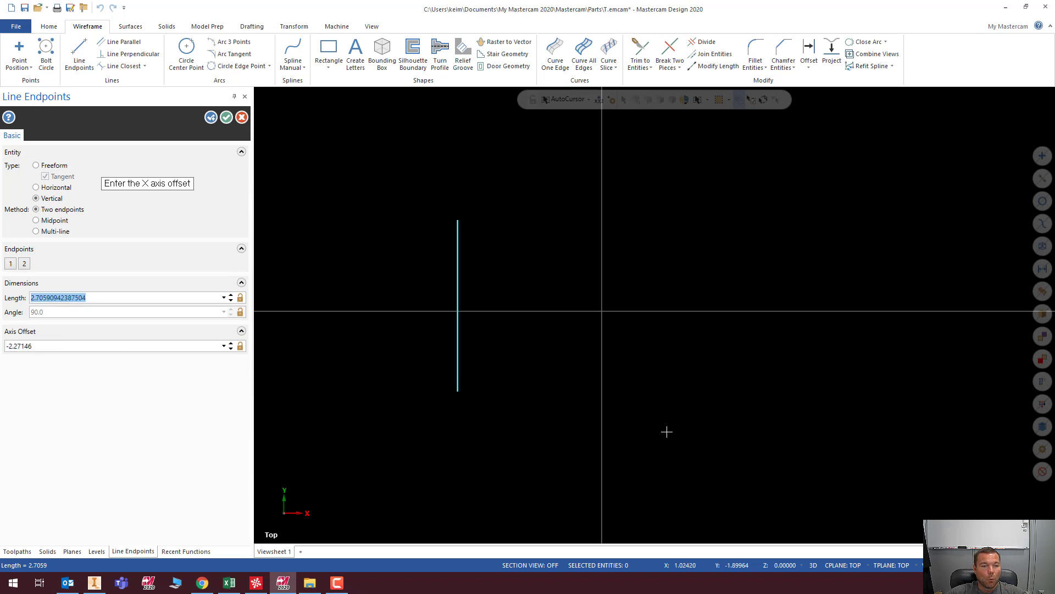
{"action": "type", "text": "4"}
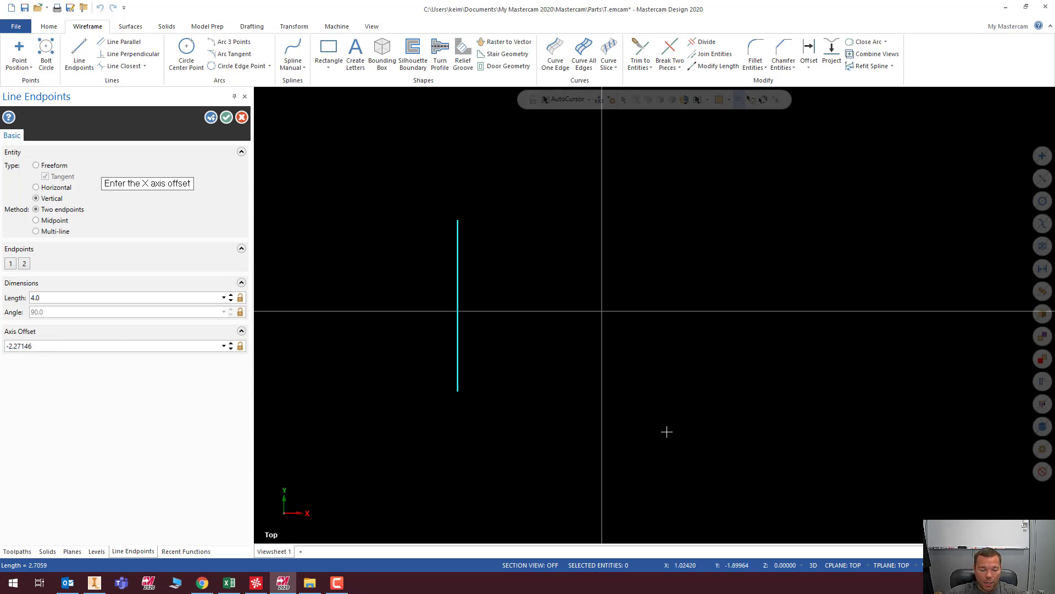
{"action": "key", "text": "Return"}
{"action": "scroll", "coordinate": [396, 437], "scroll_direction": "down", "scroll_amount": 1}
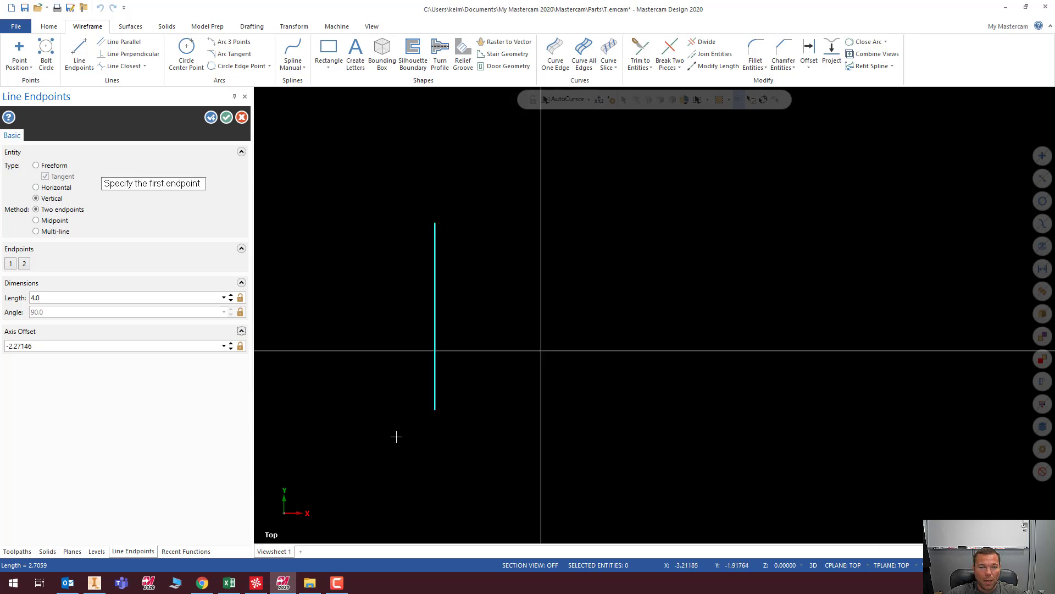
{"action": "scroll", "coordinate": [420, 247], "scroll_direction": "up", "scroll_amount": 2}
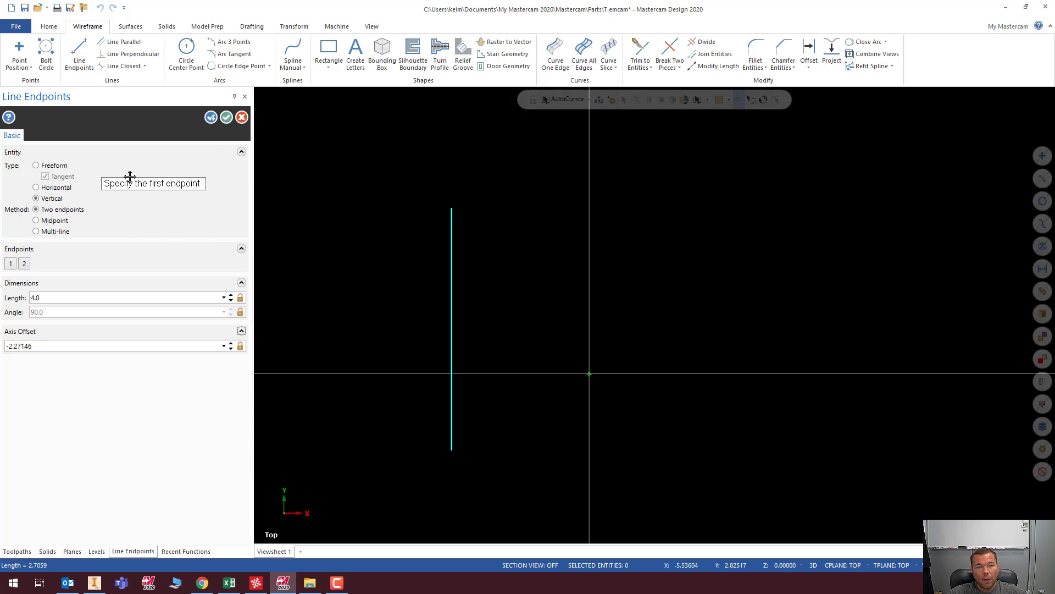
{"action": "left_click", "coordinate": [225, 117]}
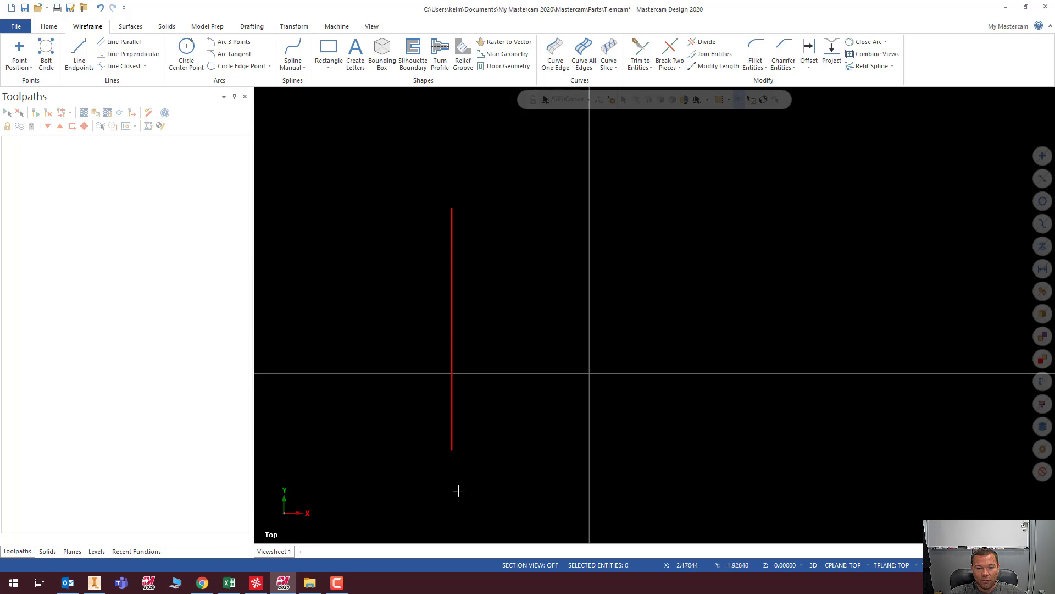
Draw a horizontal line about 3.67 long from the vertical line's upper endpoint, extending right past the Y axis.
{"action": "left_click", "coordinate": [79, 55]}
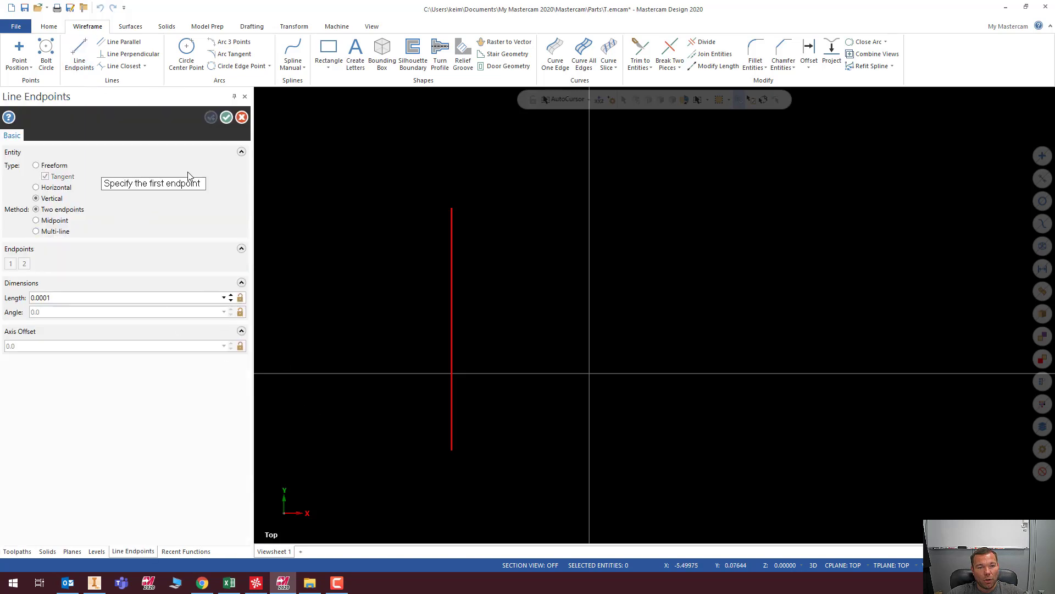
{"action": "left_click", "coordinate": [36, 187]}
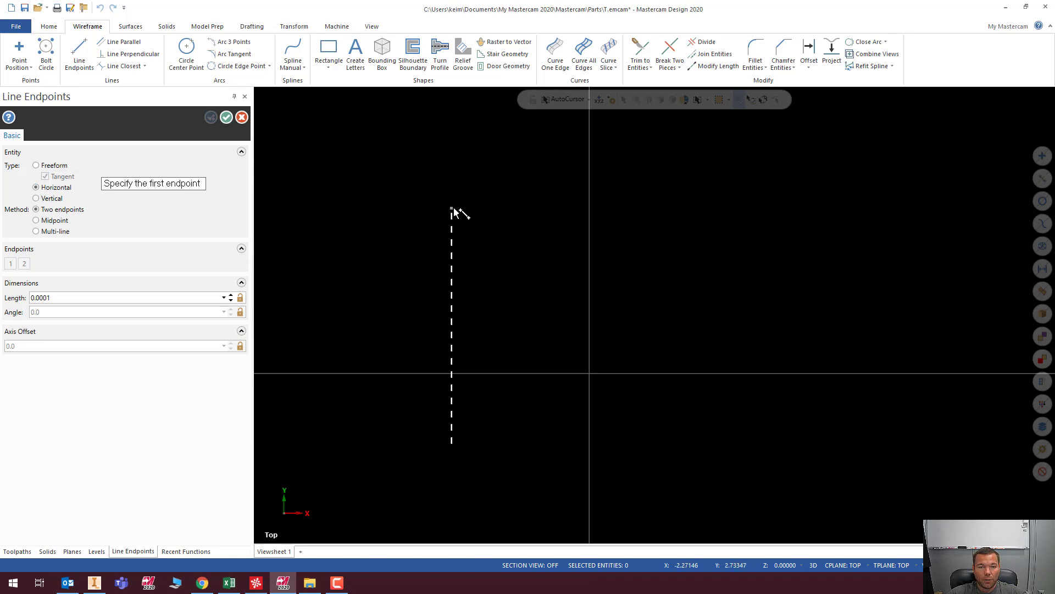
{"action": "left_click", "coordinate": [451, 208]}
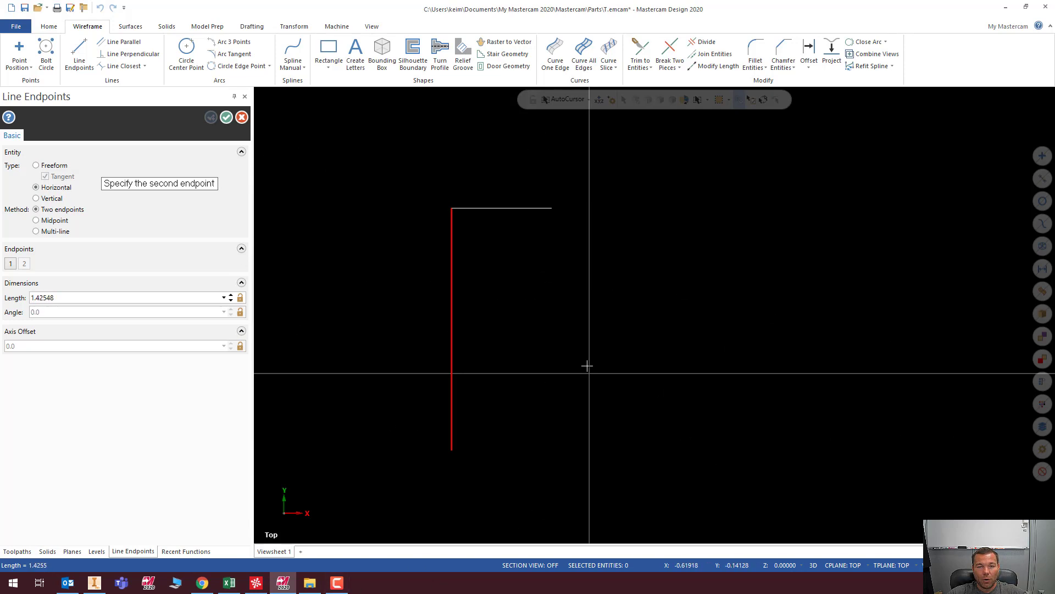
{"action": "left_click", "coordinate": [674, 227]}
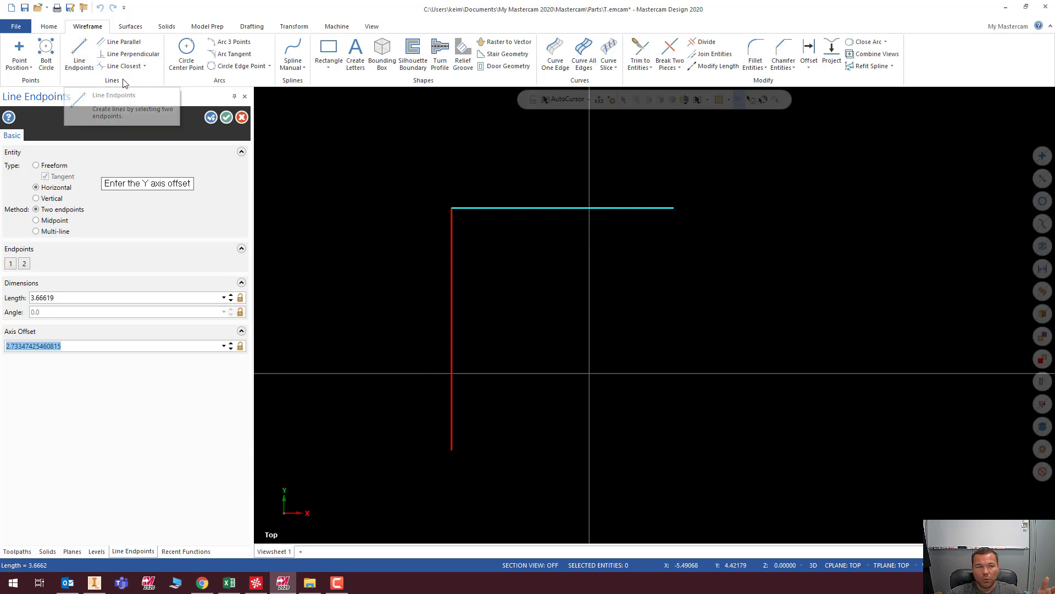
{"action": "left_click", "coordinate": [212, 120]}
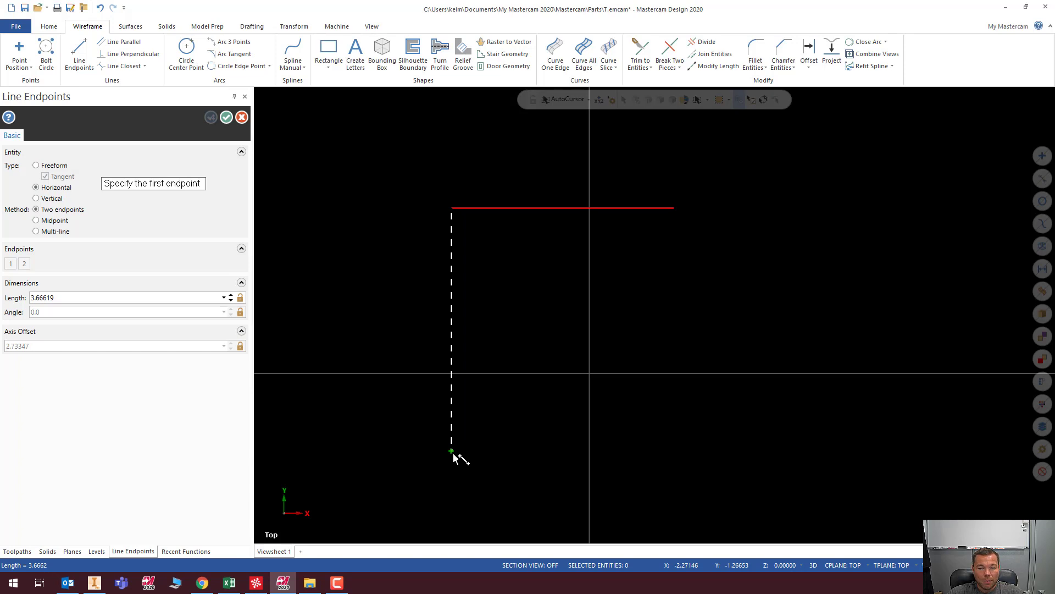
{"action": "left_click", "coordinate": [453, 452]}
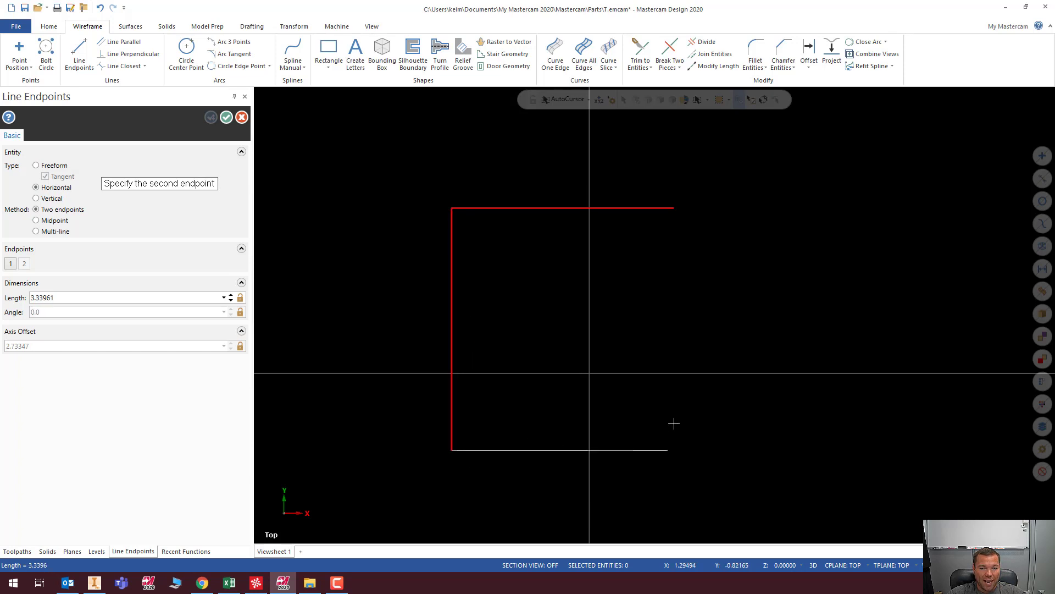
{"action": "key", "text": "Escape"}
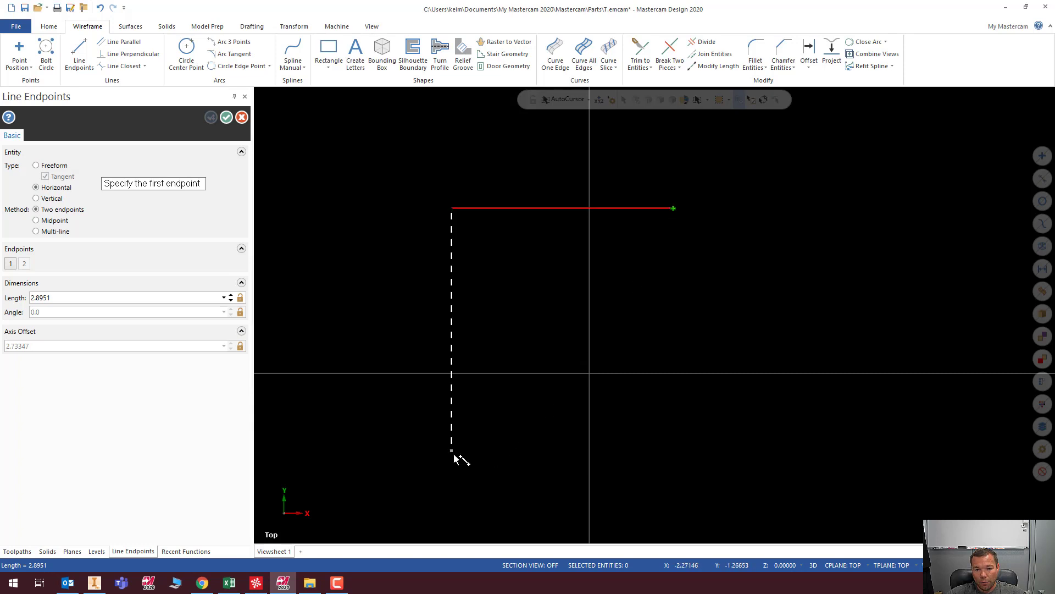
{"action": "left_click", "coordinate": [563, 330]}
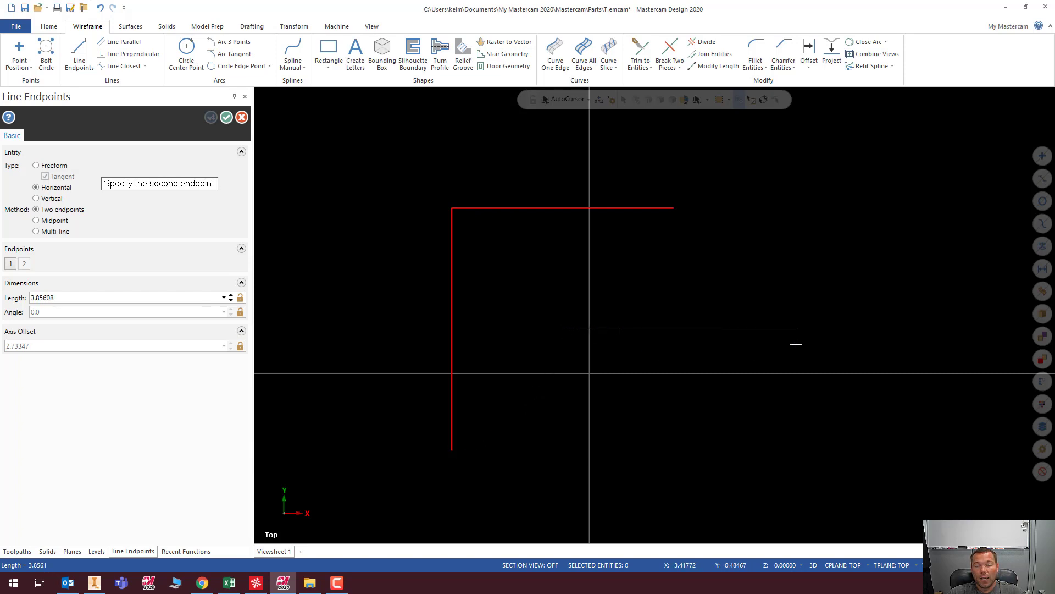
{"action": "key", "text": "Escape"}
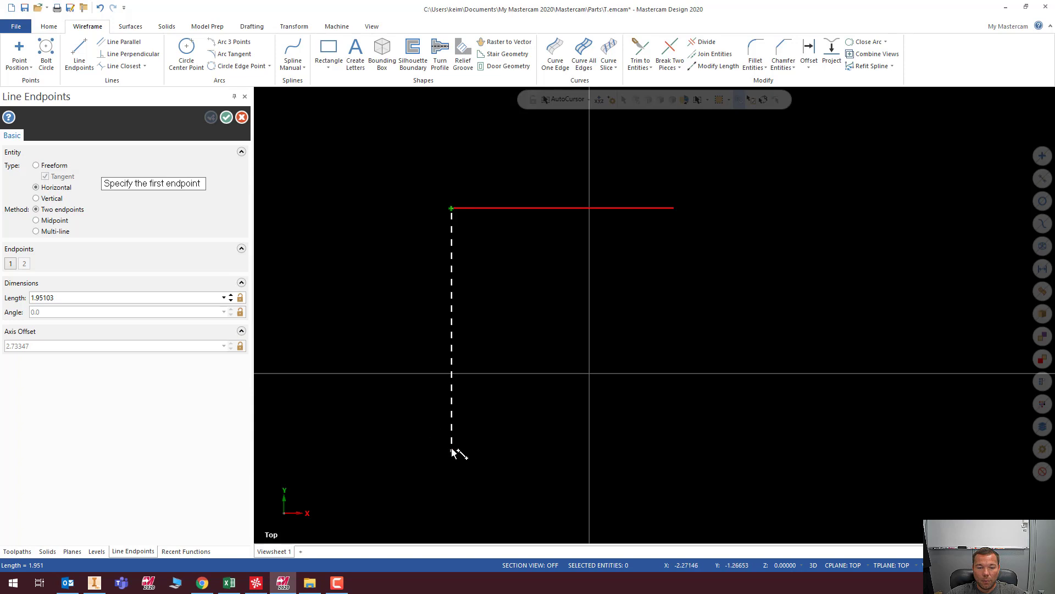
{"action": "left_click", "coordinate": [455, 333]}
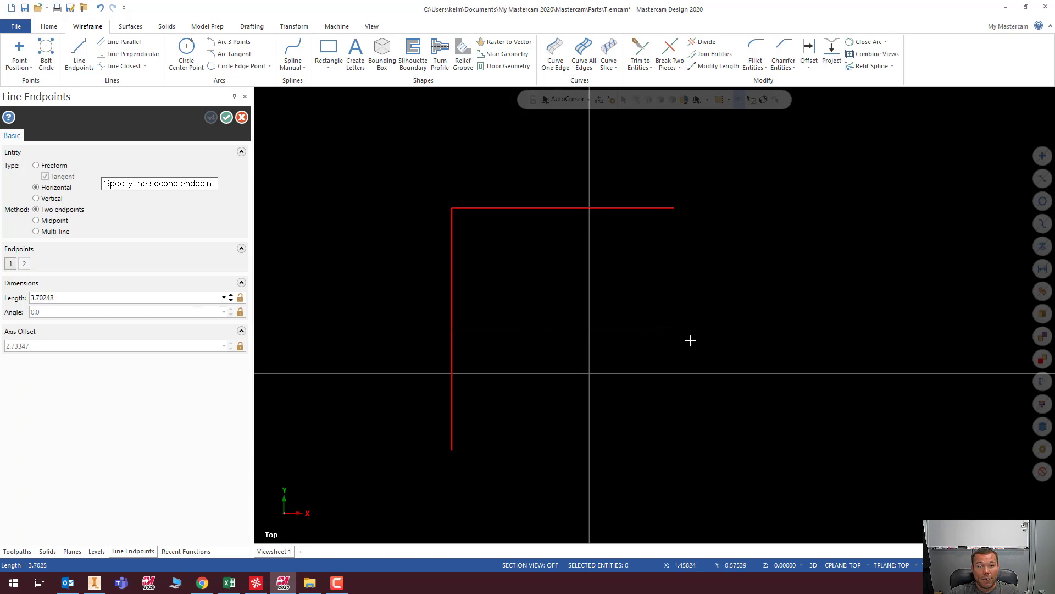
{"action": "key", "text": "Escape"}
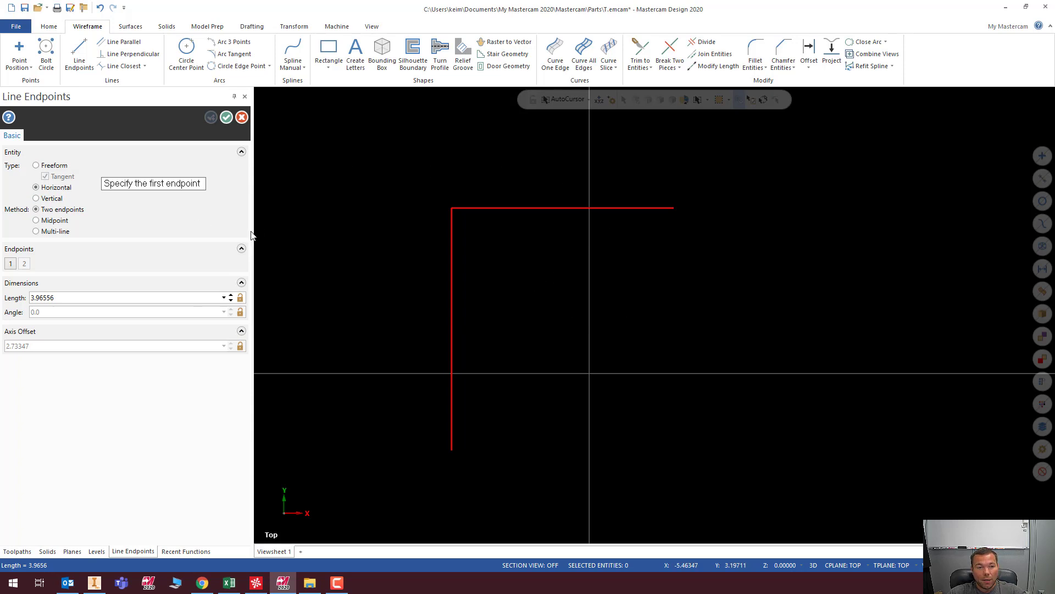
{"action": "key", "text": "Escape"}
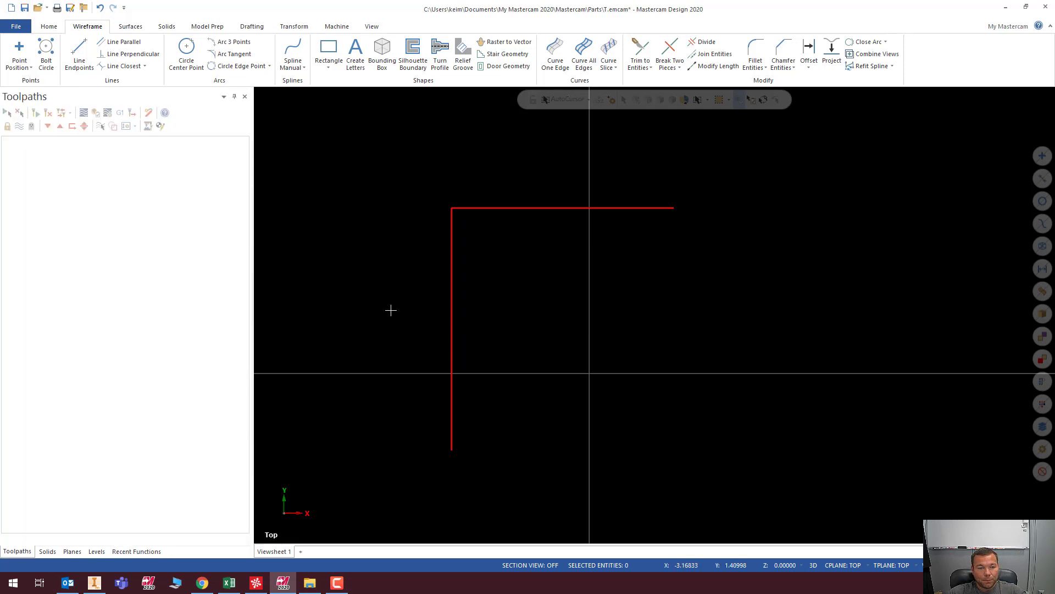
Delete the horizontal line and the vertical line from the drawing.
{"action": "left_click", "coordinate": [526, 208]}
{"action": "key", "text": "Delete"}
{"action": "left_click", "coordinate": [459, 273]}
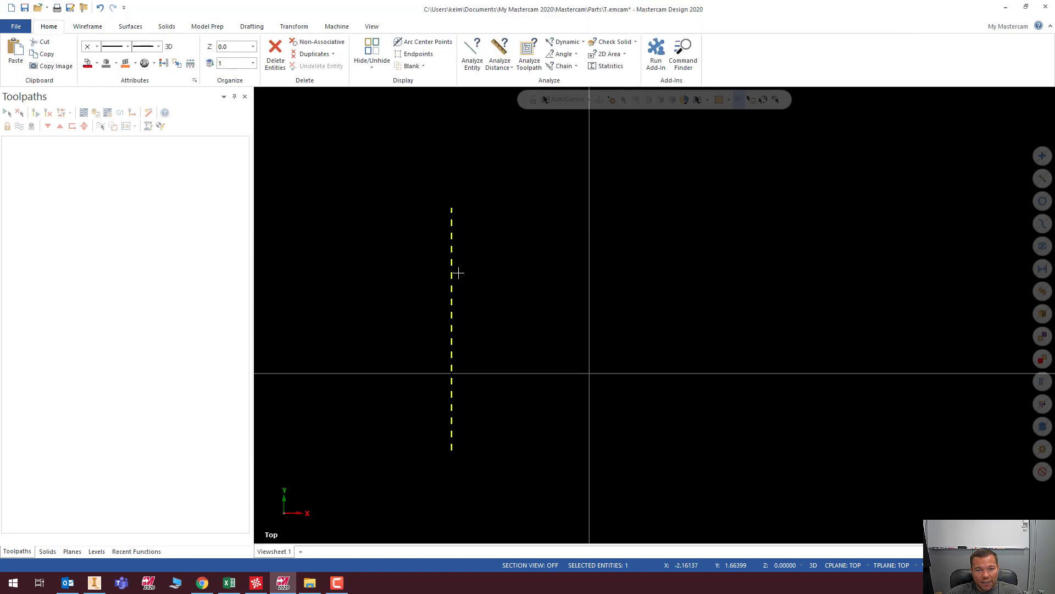
{"action": "key", "text": "Delete"}
Draw a Freeform two-endpoint line about 5.3 long at about 25.9 degrees, rising from left of the origin across the Y axis.
{"action": "left_click", "coordinate": [72, 50]}
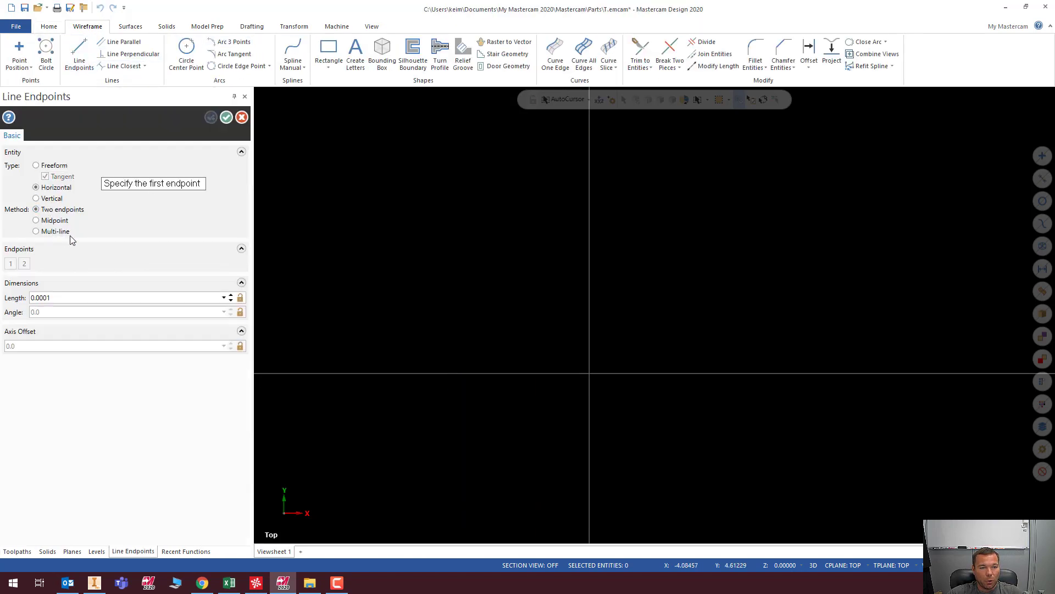
{"action": "left_click", "coordinate": [37, 165]}
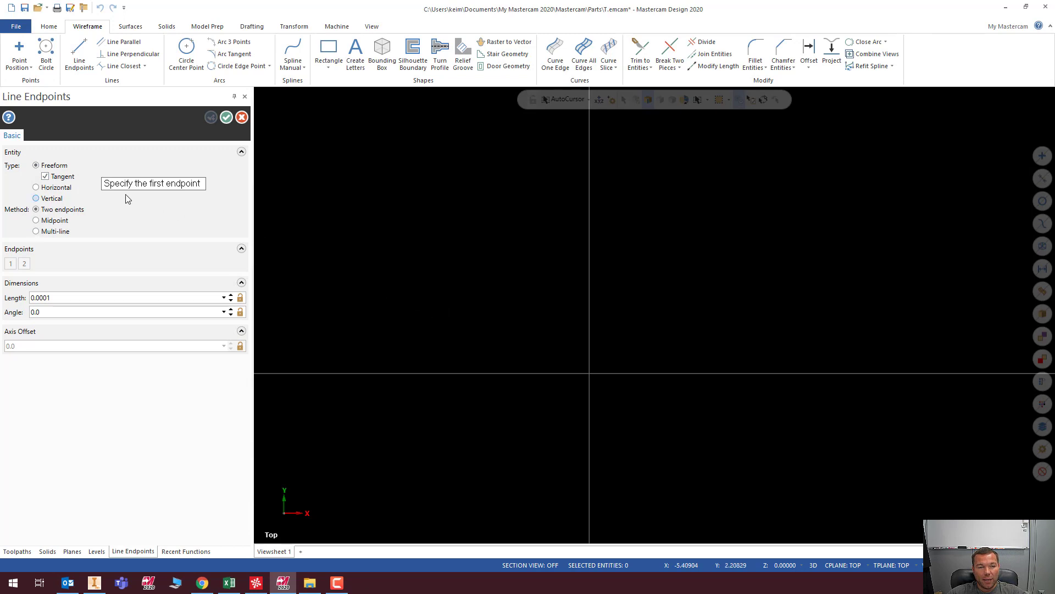
{"action": "left_click", "coordinate": [378, 341]}
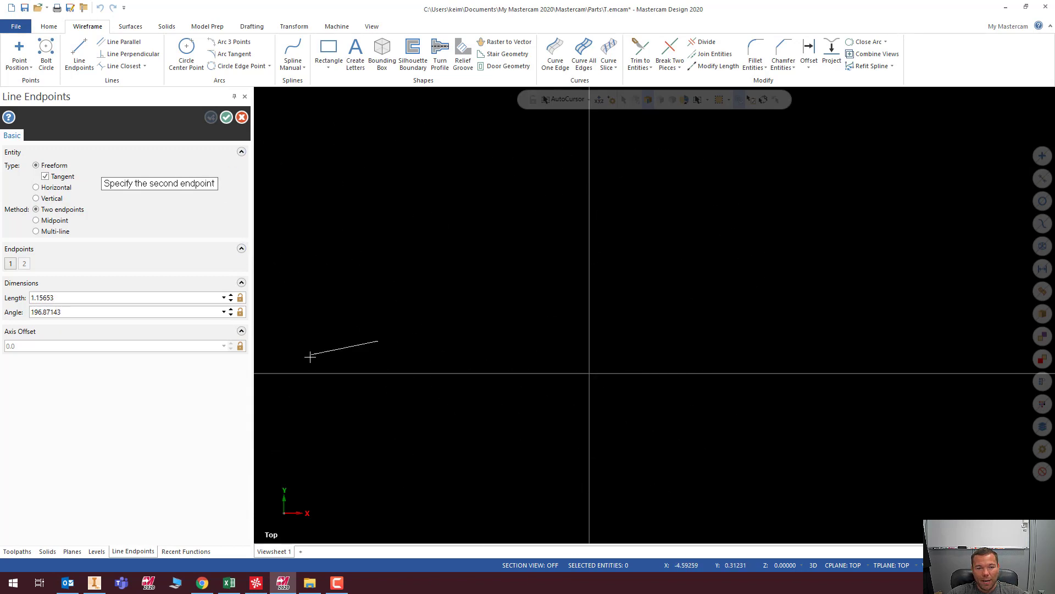
{"action": "left_click_drag", "start_coordinate": [67, 316], "coordinate": [19, 320]}
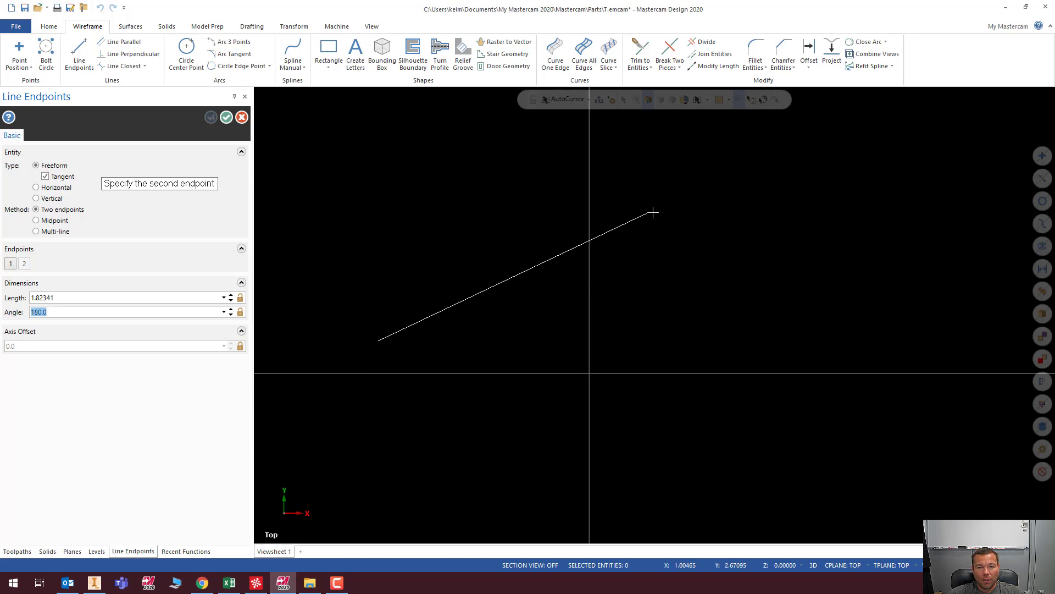
{"action": "left_click", "coordinate": [667, 202]}
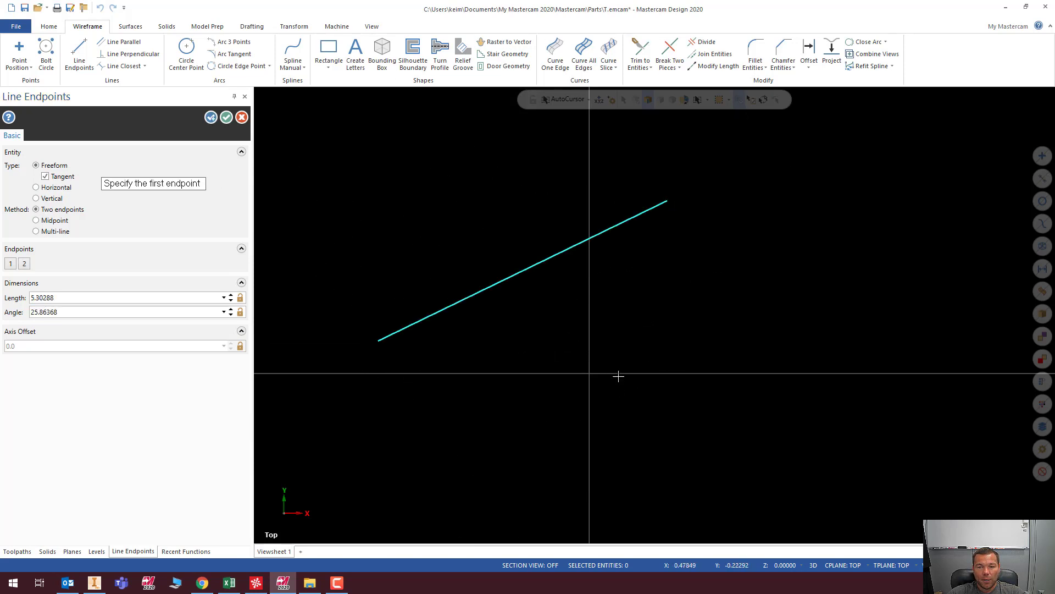
Set the rising freeform line's angle to 25.0 and its length to 5.0, and accept the line.
{"action": "left_click", "coordinate": [49, 312]}
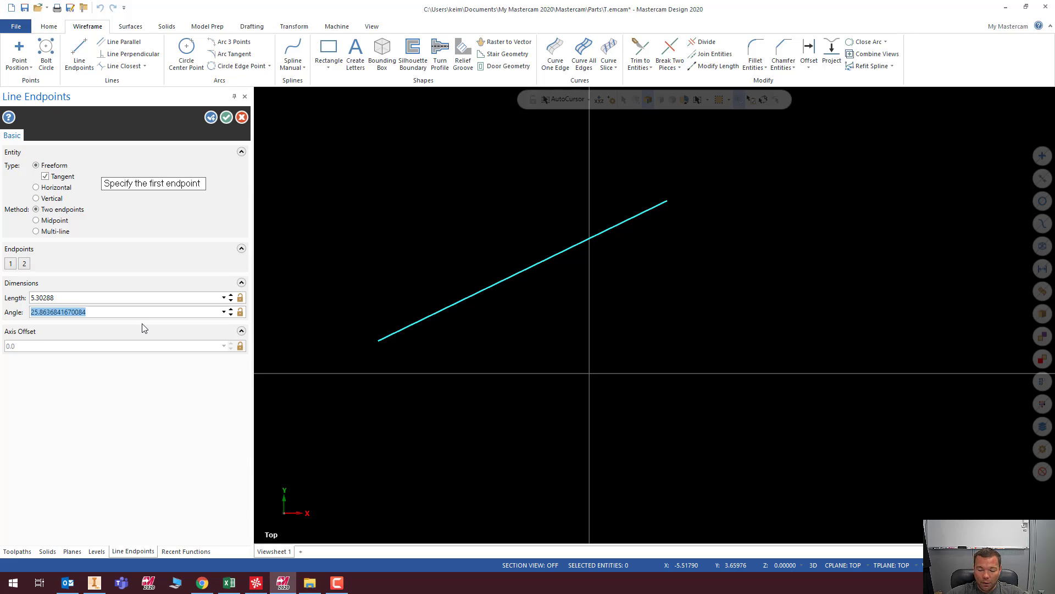
{"action": "type", "text": "25.0"}
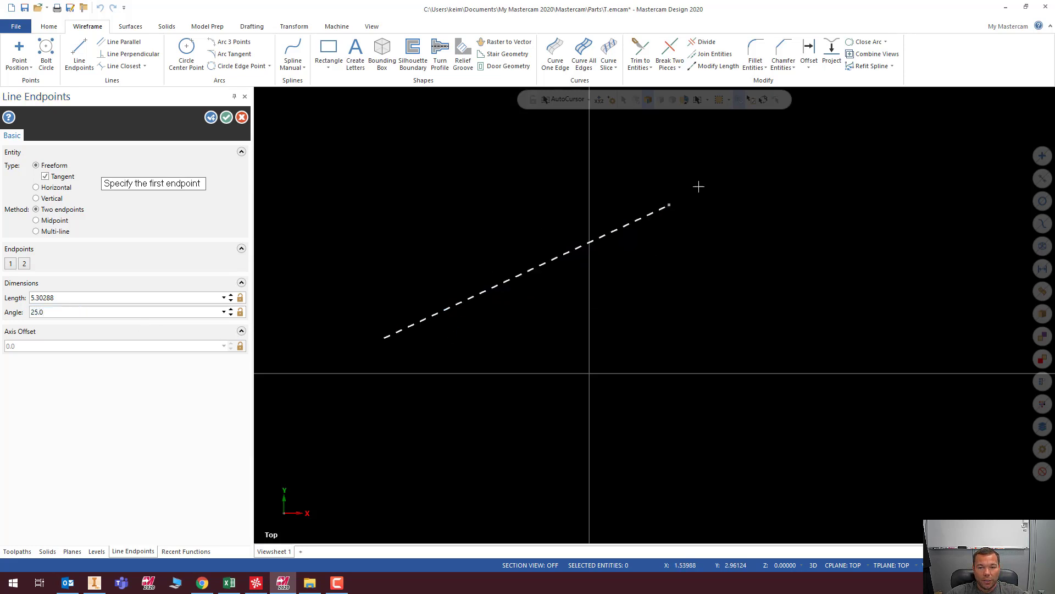
{"action": "left_click", "coordinate": [94, 298]}
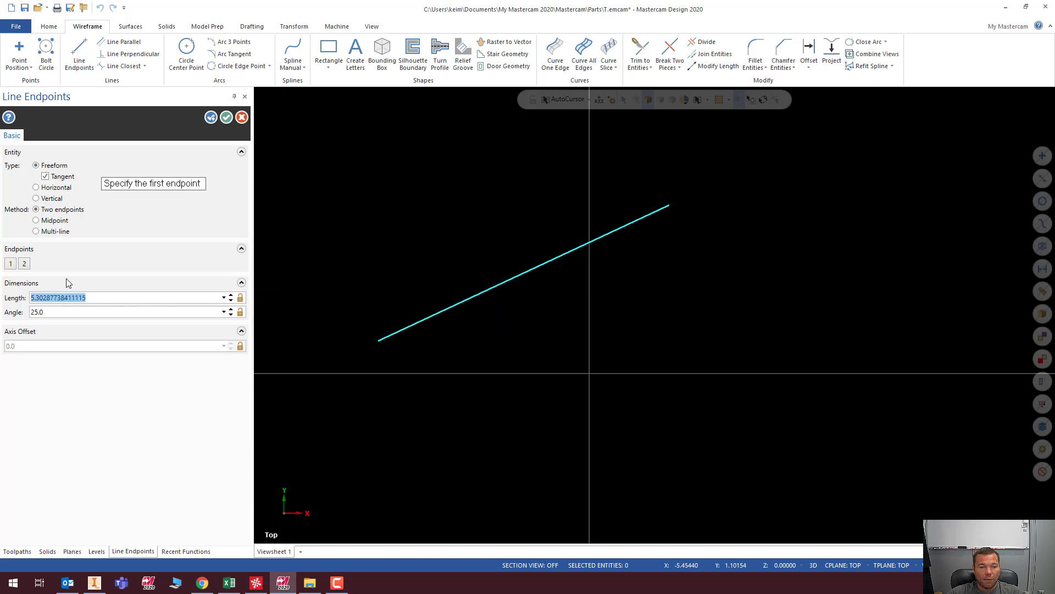
{"action": "type", "text": "5"}
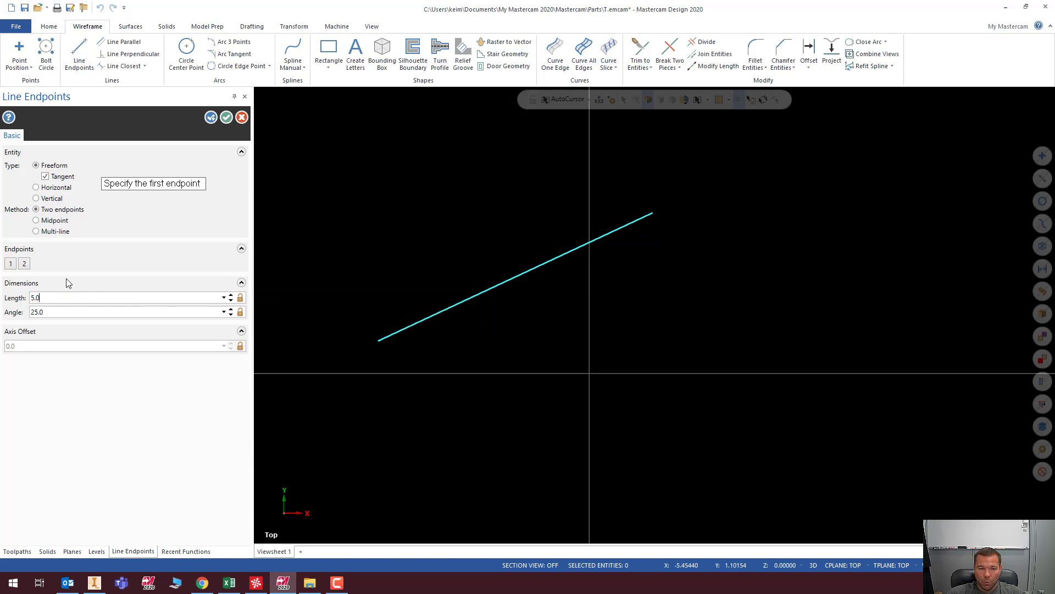
{"action": "double_click", "coordinate": [34, 299]}
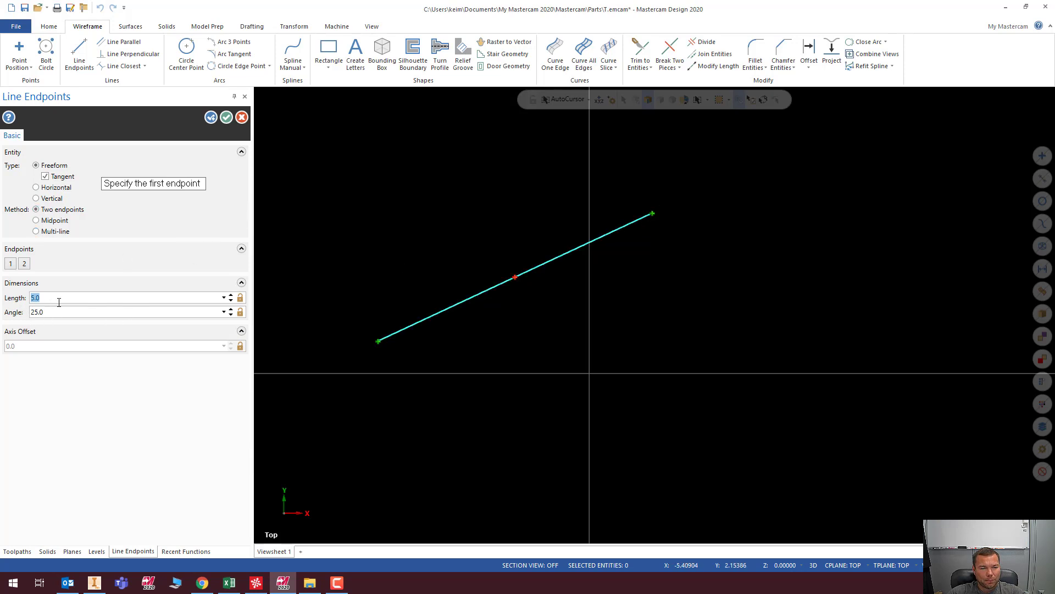
{"action": "left_click", "coordinate": [211, 119]}
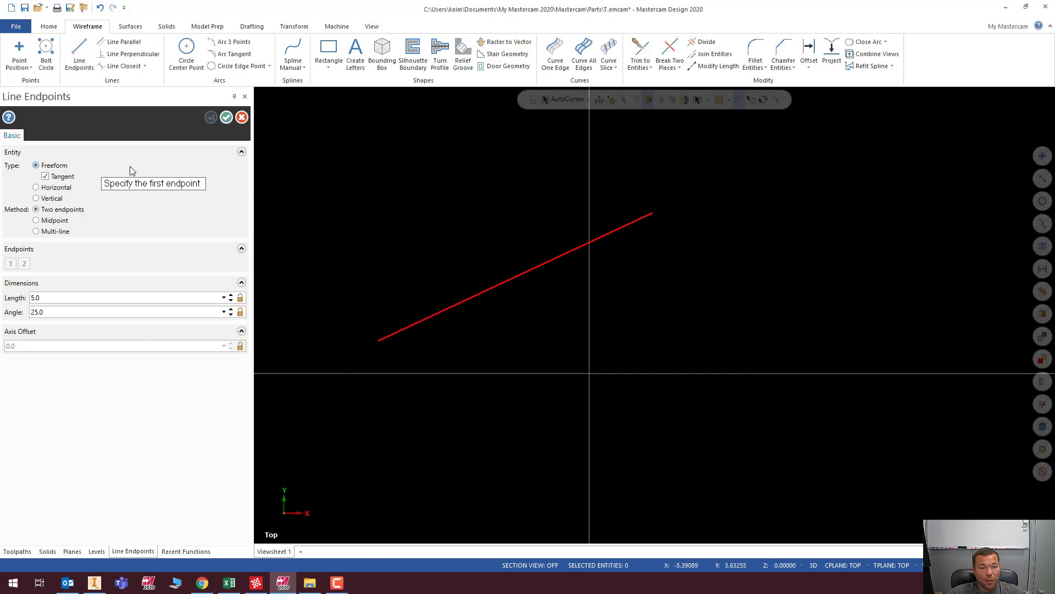
Draw a freeform line at 45.0 degrees starting just right of the Y axis above the X axis, with a length of 1.0.
{"action": "left_click", "coordinate": [55, 312]}
{"action": "type", "text": "45"}
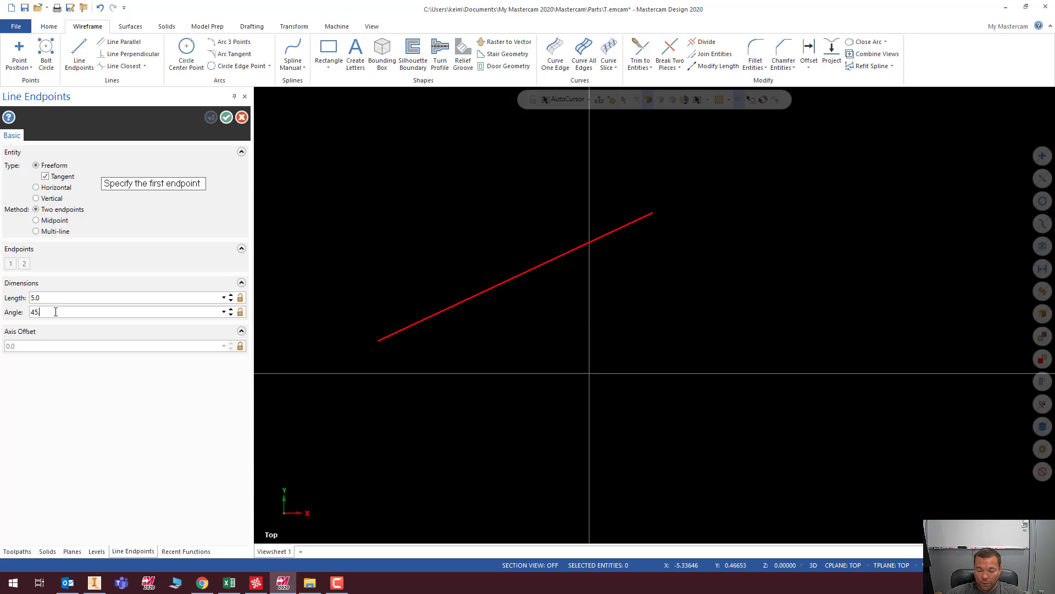
{"action": "left_click", "coordinate": [616, 362]}
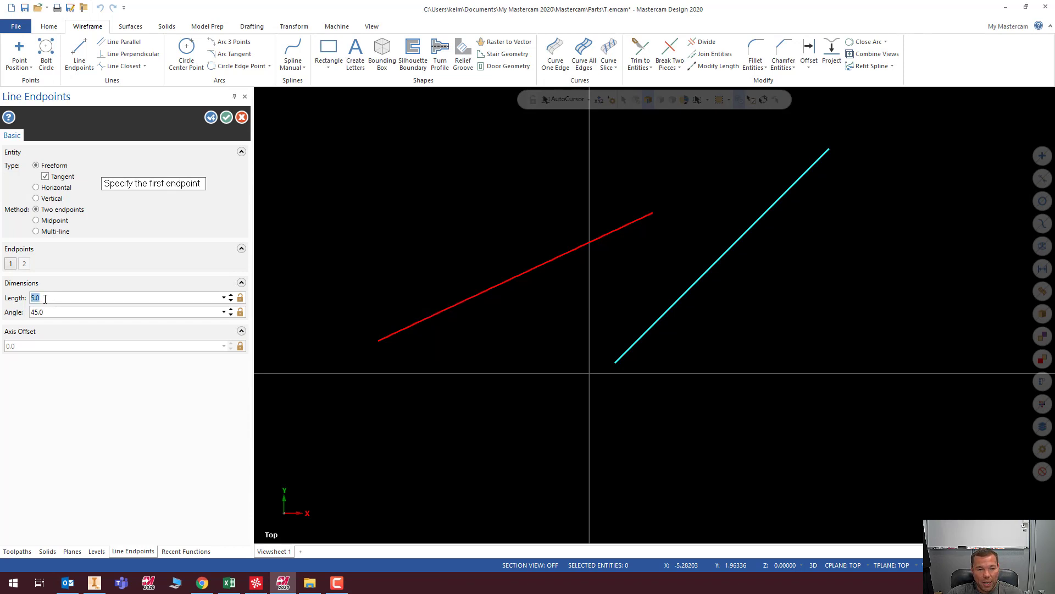
{"action": "type", "text": "0"}
{"action": "left_click", "coordinate": [608, 310]}
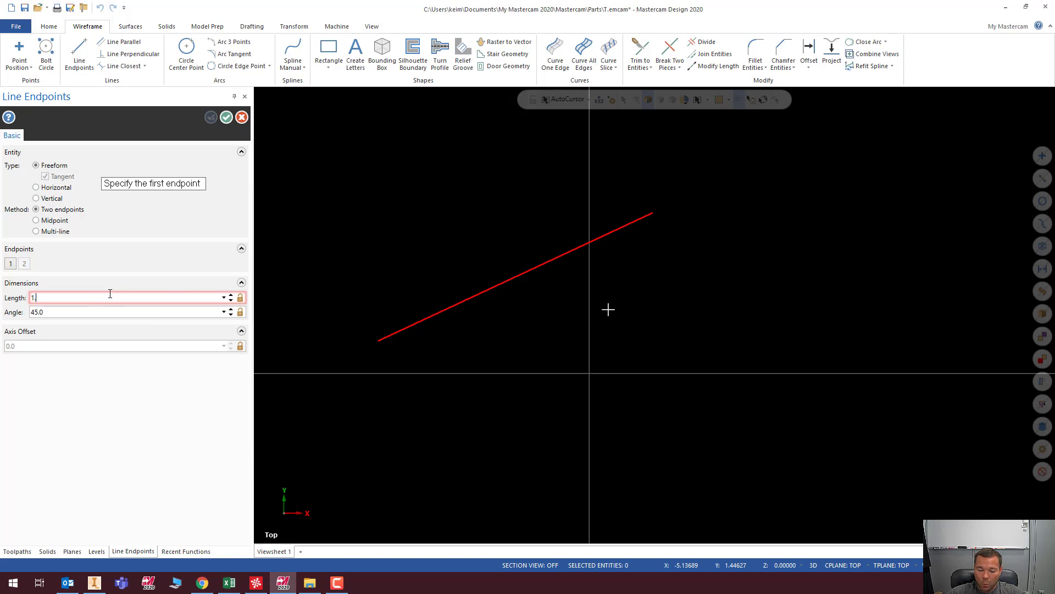
{"action": "type", "text": "0"}
{"action": "key", "text": "Return"}
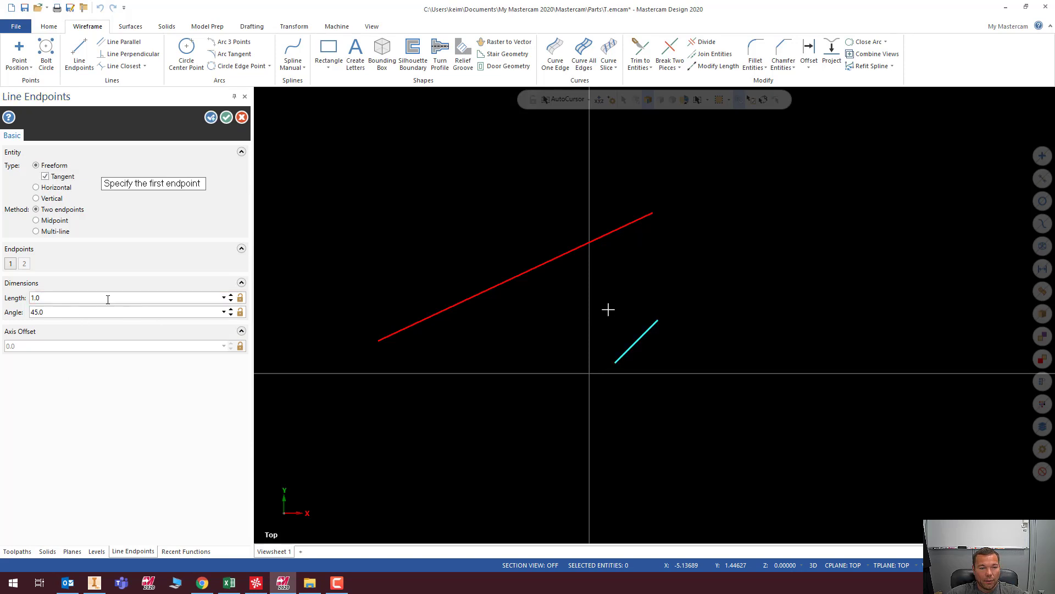
{"action": "left_click", "coordinate": [226, 117]}
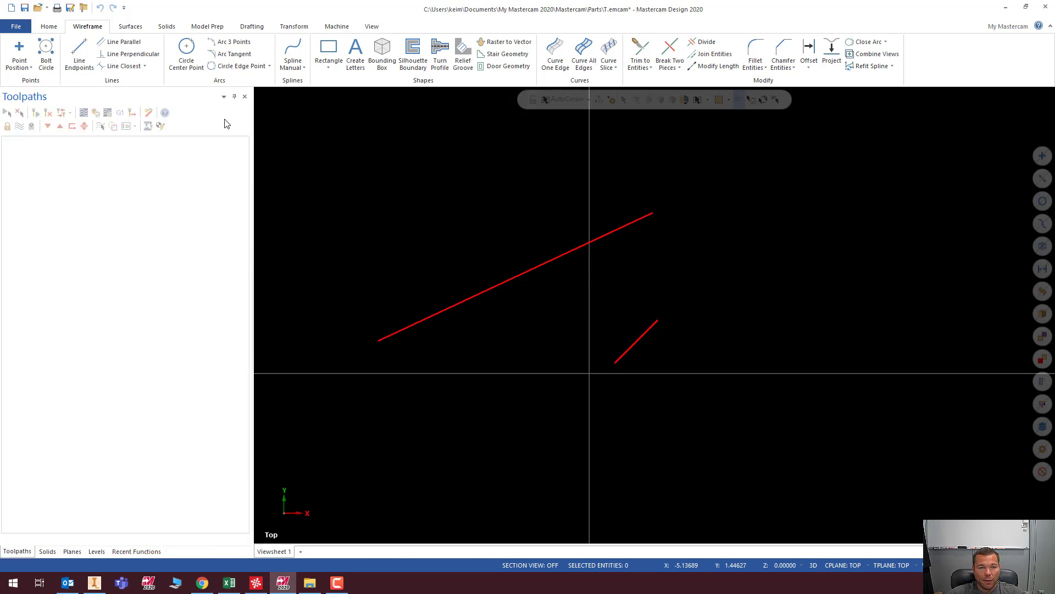
Draw a freeform line about 2.82 long at 45.0 degrees, rising from a start point right of the short line.
{"action": "left_click", "coordinate": [81, 57]}
{"action": "left_click", "coordinate": [86, 312]}
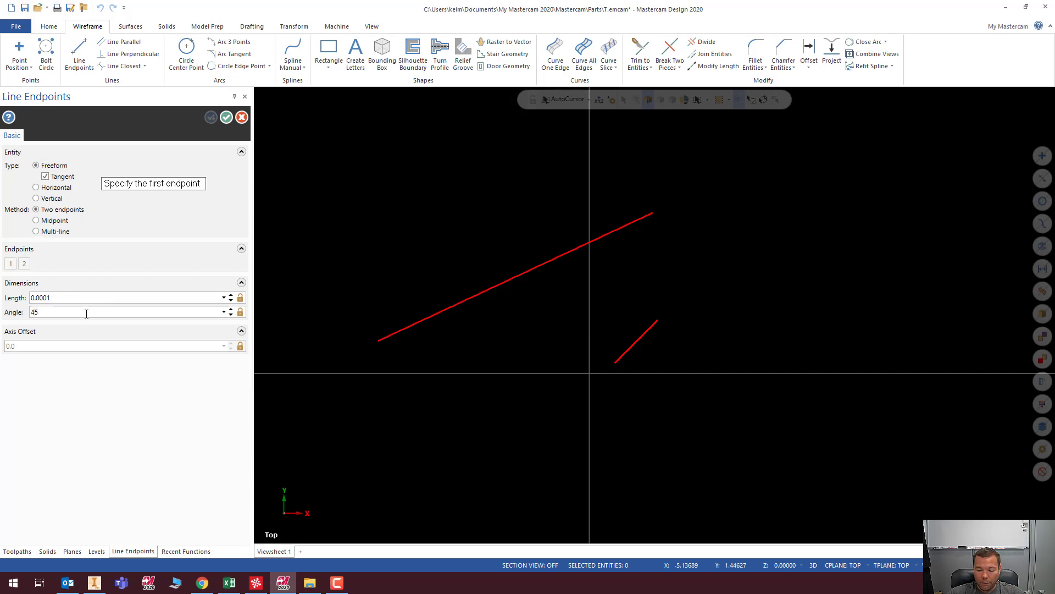
{"action": "left_click", "coordinate": [753, 319]}
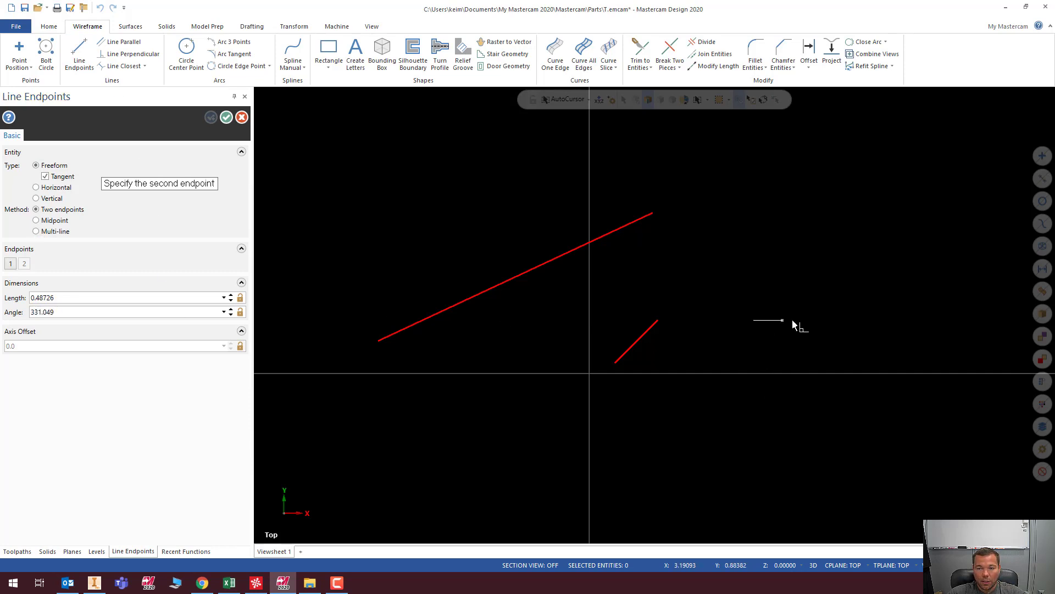
{"action": "left_click", "coordinate": [103, 311]}
{"action": "type", "text": "4"}
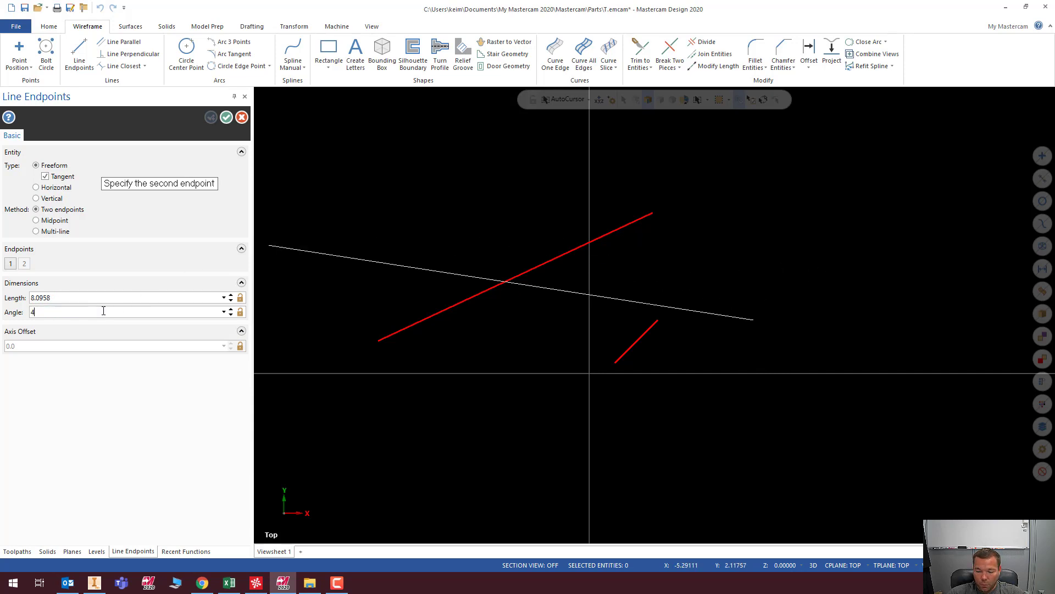
{"action": "type", "text": "5.0"}
{"action": "key", "text": "Return"}
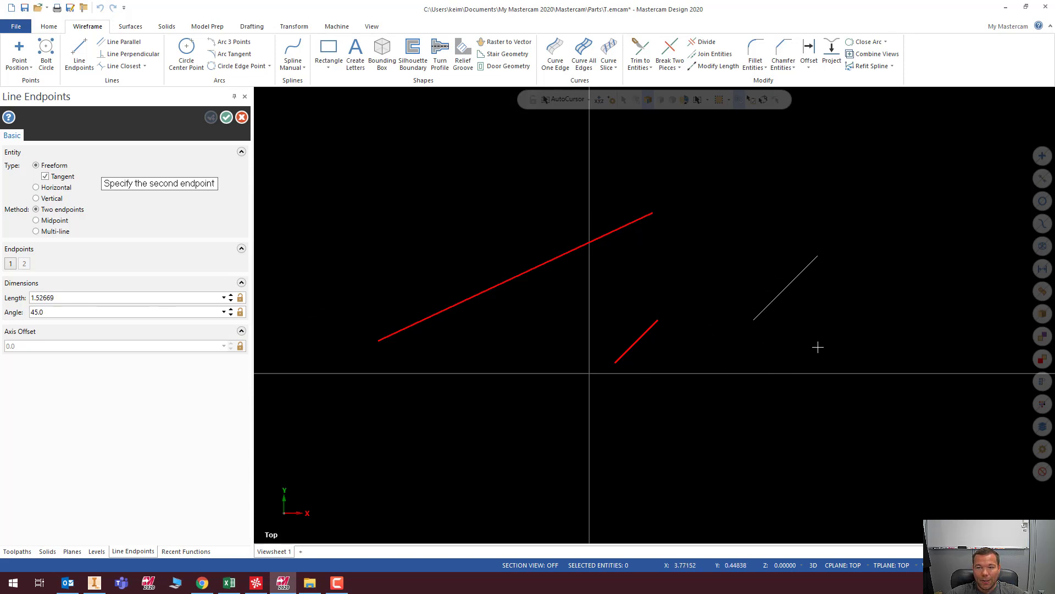
{"action": "left_click", "coordinate": [874, 199]}
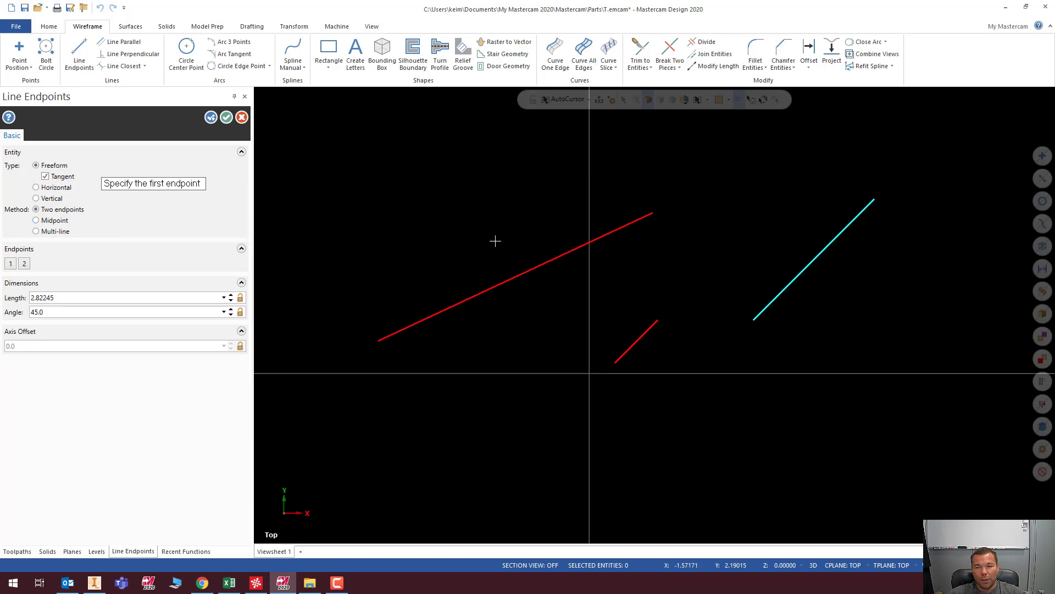
Delete all three angled lines from the drawing.
{"action": "key", "text": "Escape"}
{"action": "left_click_drag", "start_coordinate": [297, 130], "coordinate": [908, 439]}
{"action": "key", "text": "Delete"}
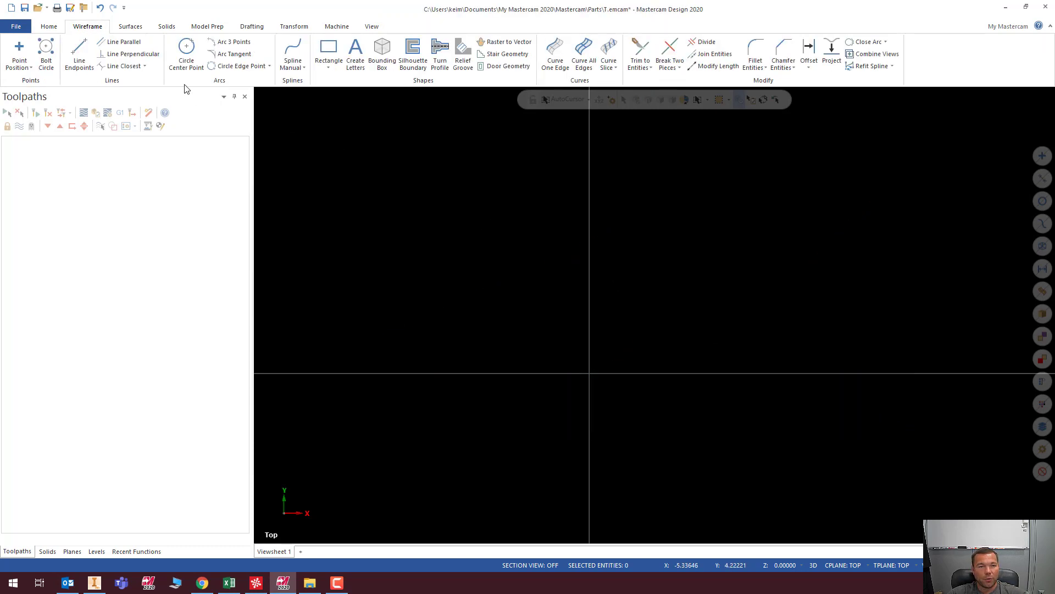
Draw two center-point circles above the X axis: one about 0.4 in radius right of the Y axis, a slightly larger one left of it.
{"action": "left_click", "coordinate": [187, 51]}
{"action": "left_click", "coordinate": [682, 281]}
{"action": "left_click", "coordinate": [680, 305]}
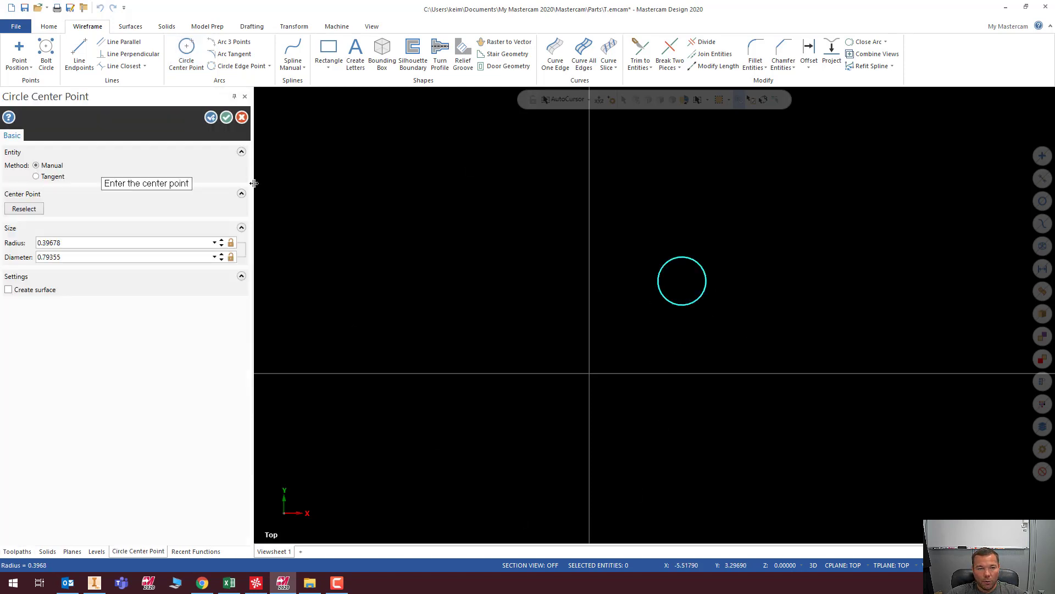
{"action": "left_click", "coordinate": [499, 303]}
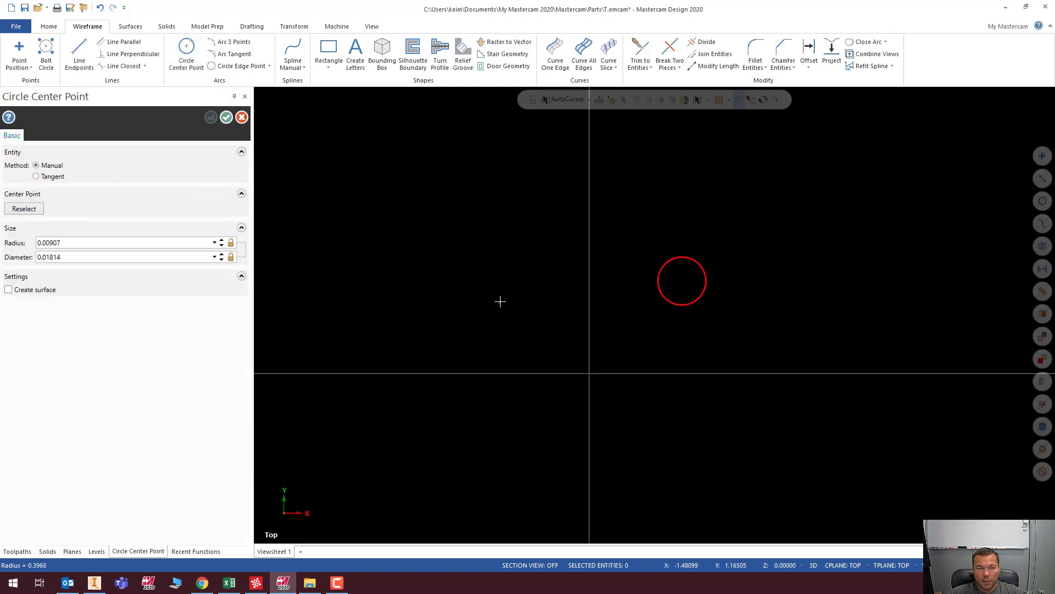
{"action": "left_click", "coordinate": [514, 328]}
Draw a freeform line about 3.76 long at 45.0 degrees, tangent to the lower right side of the right circle.
{"action": "left_click", "coordinate": [79, 56]}
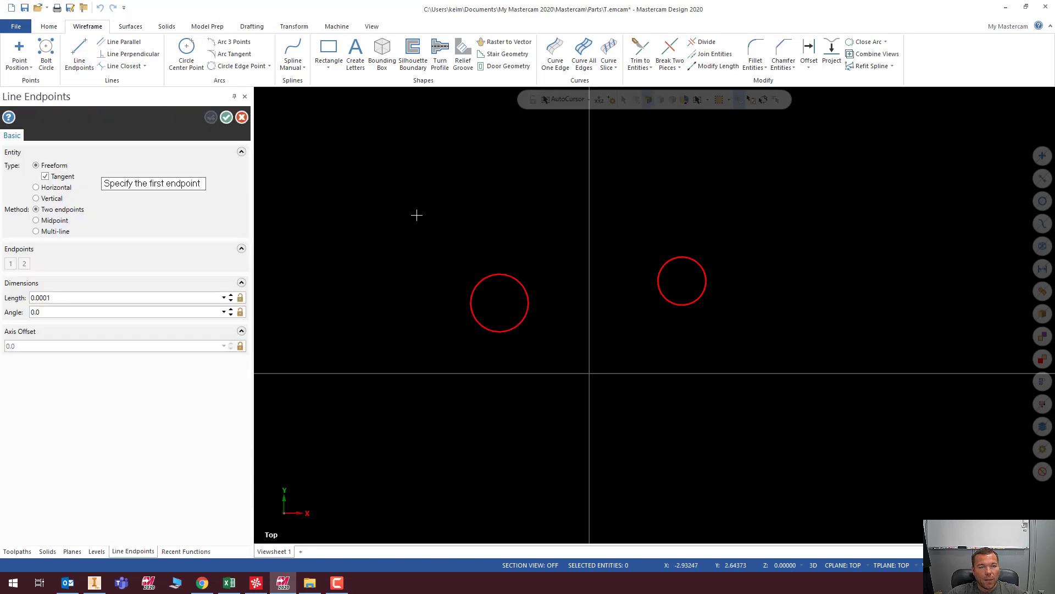
{"action": "left_click", "coordinate": [45, 177]}
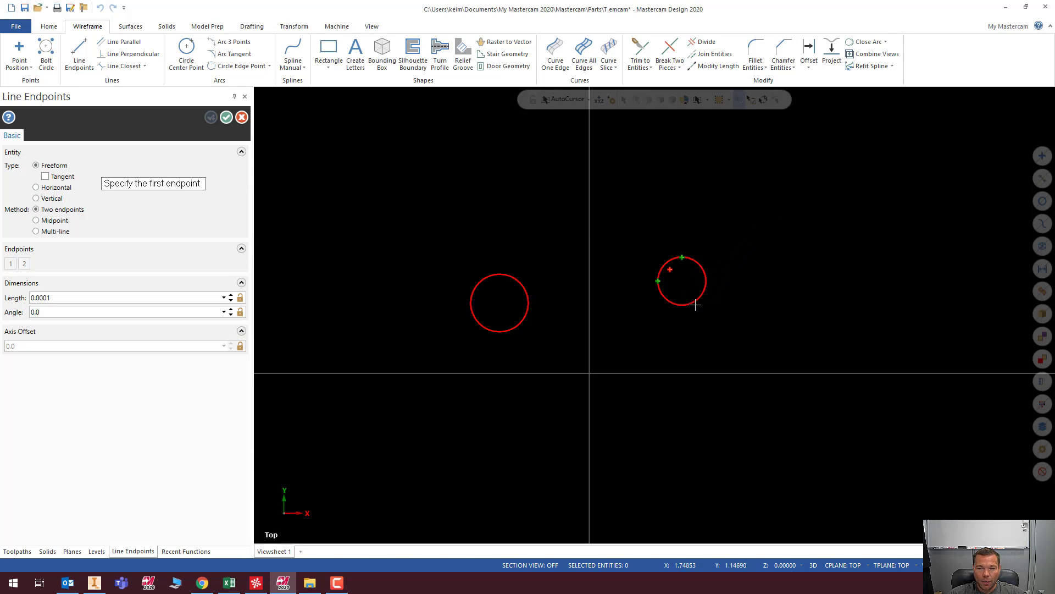
{"action": "left_click", "coordinate": [45, 177]}
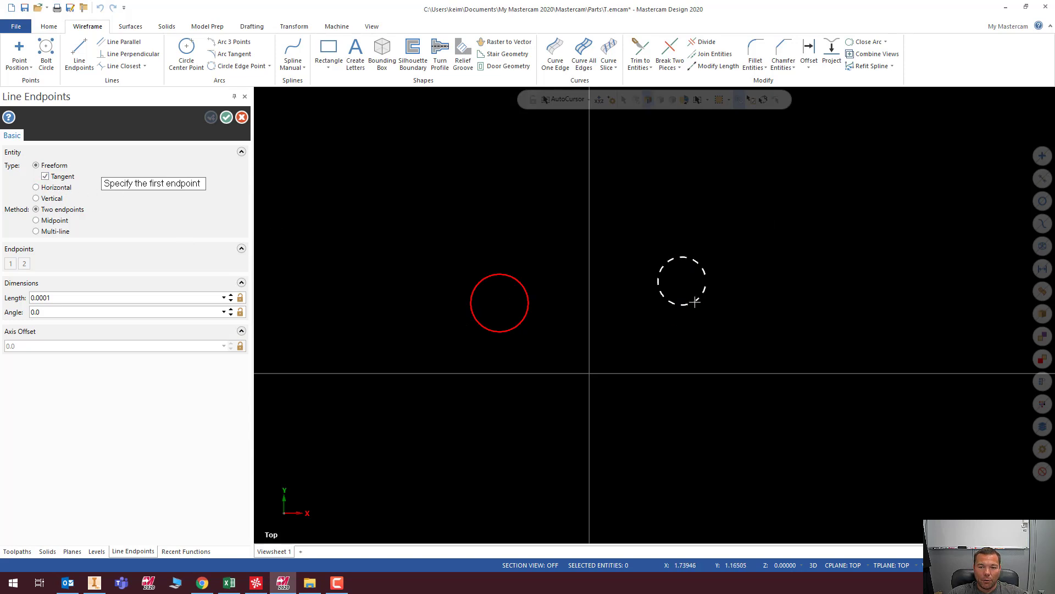
{"action": "left_click", "coordinate": [660, 293]}
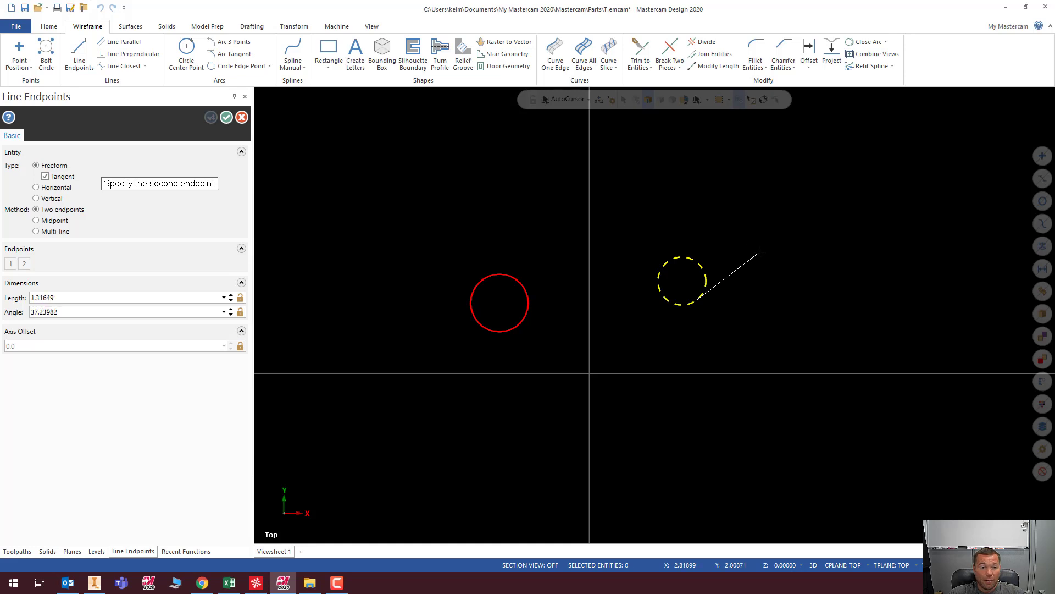
{"action": "left_click", "coordinate": [65, 313]}
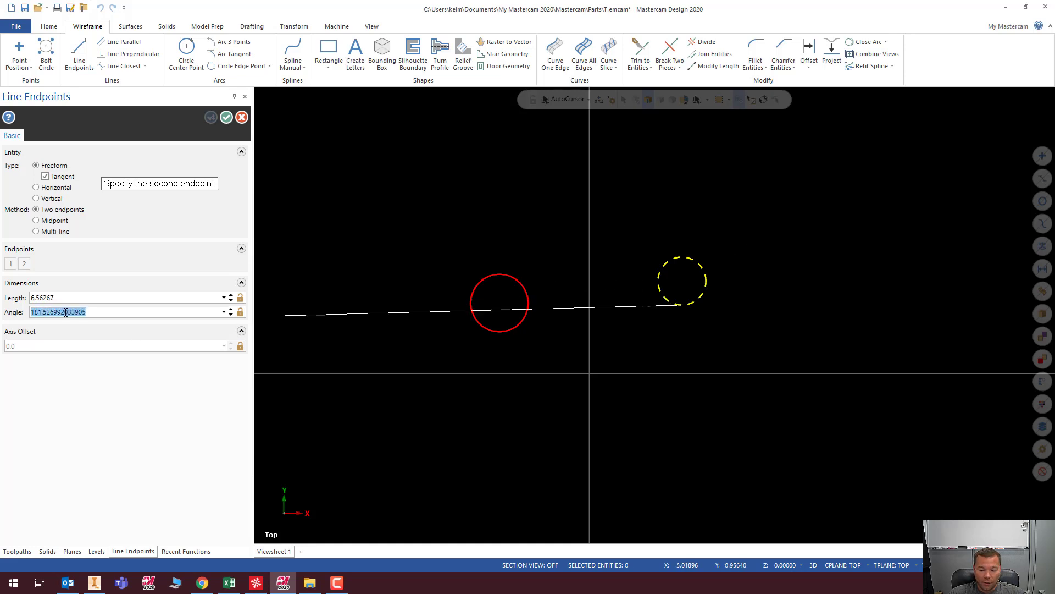
{"action": "type", "text": "45"}
{"action": "key", "text": "Tab"}
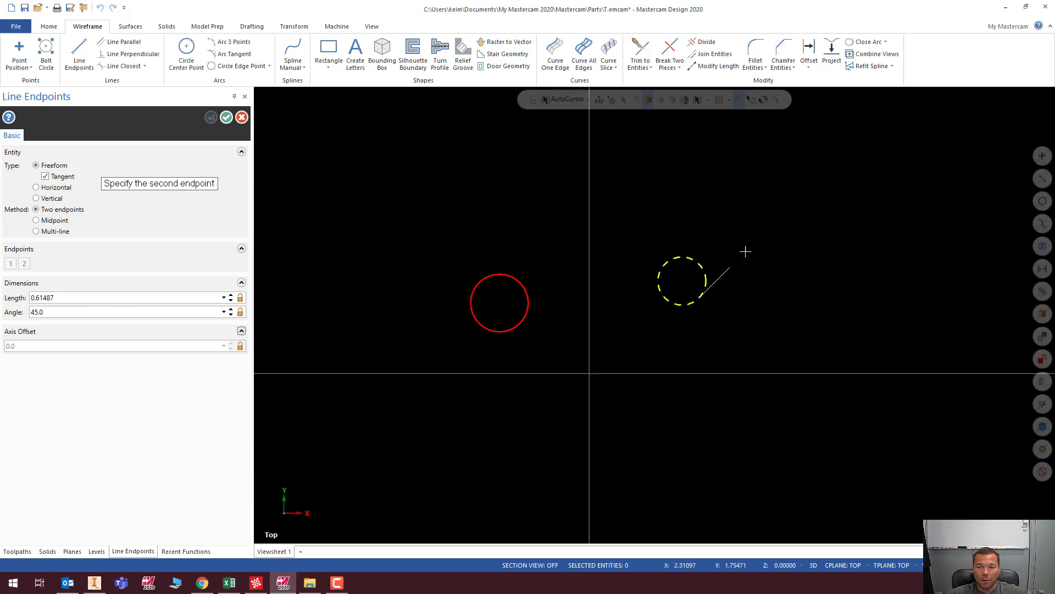
{"action": "left_click", "coordinate": [860, 137]}
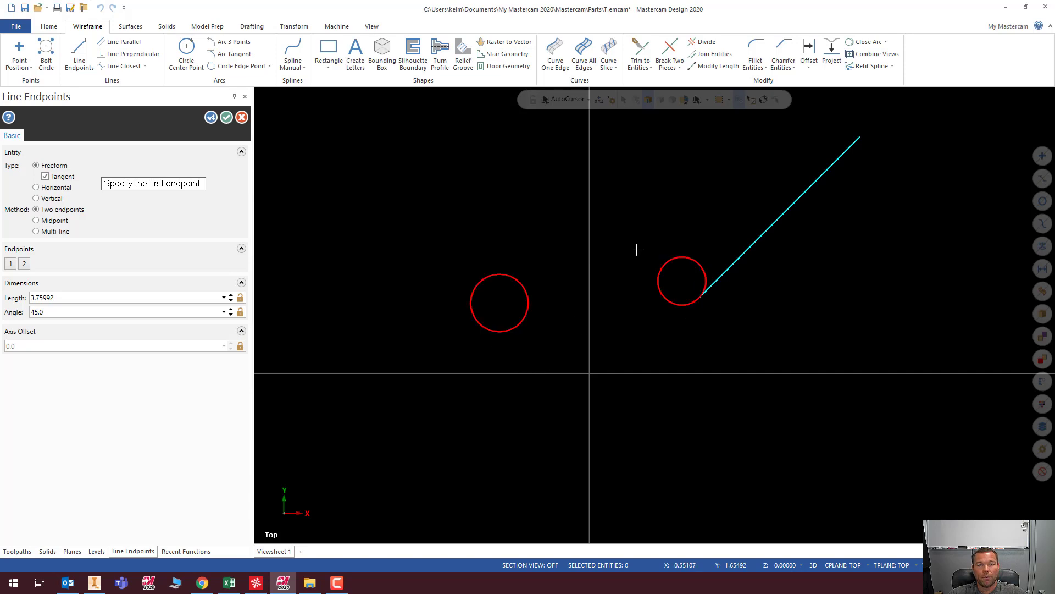
Draw a line about 3.03 long tangent to both circles along their upper sides.
{"action": "left_click", "coordinate": [83, 56]}
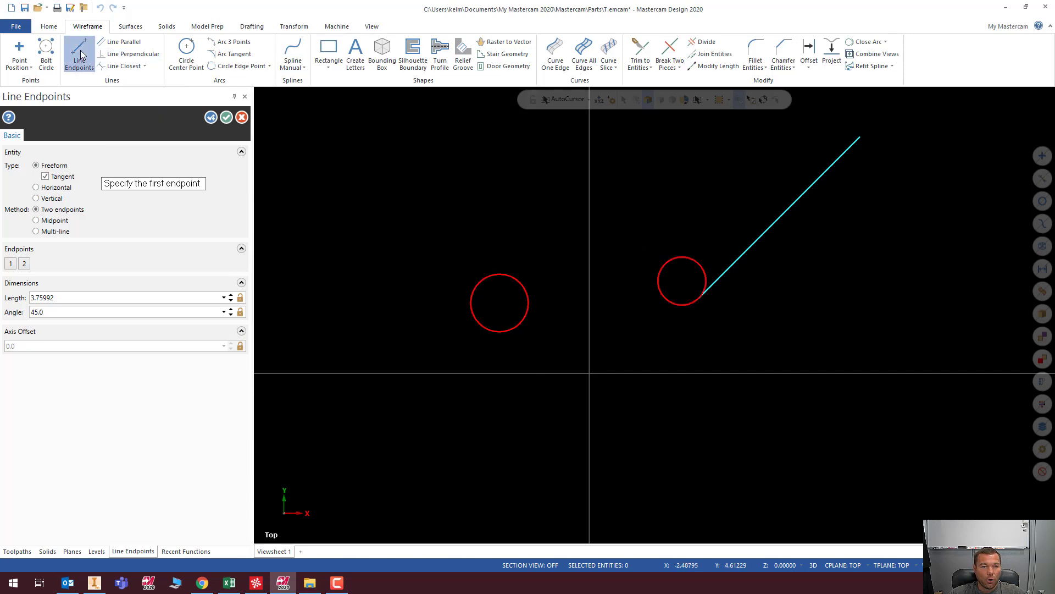
{"action": "left_click", "coordinate": [677, 273]}
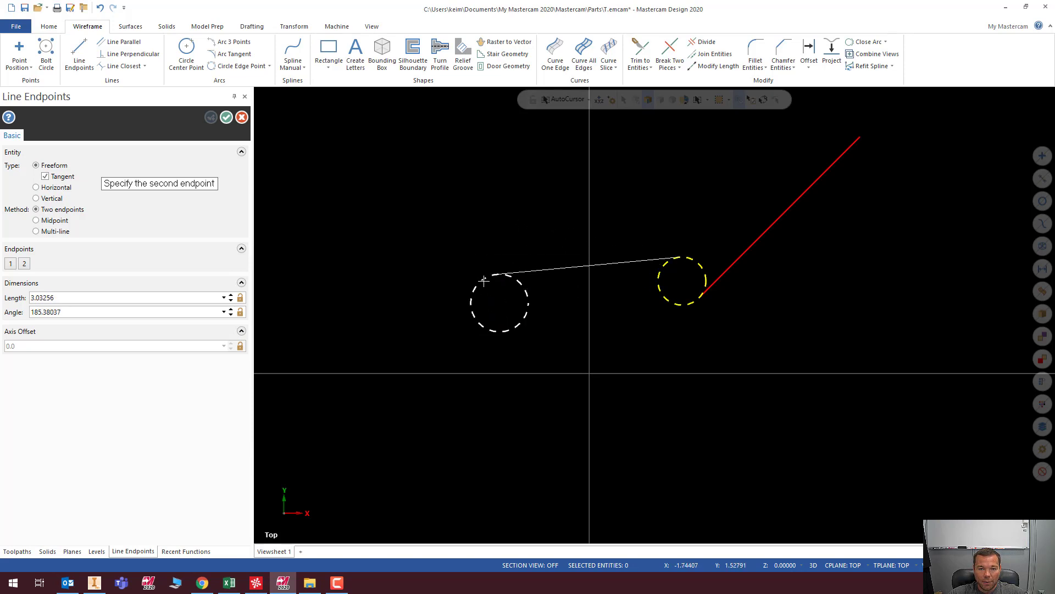
{"action": "scroll", "coordinate": [484, 272], "scroll_direction": "up", "scroll_amount": 2}
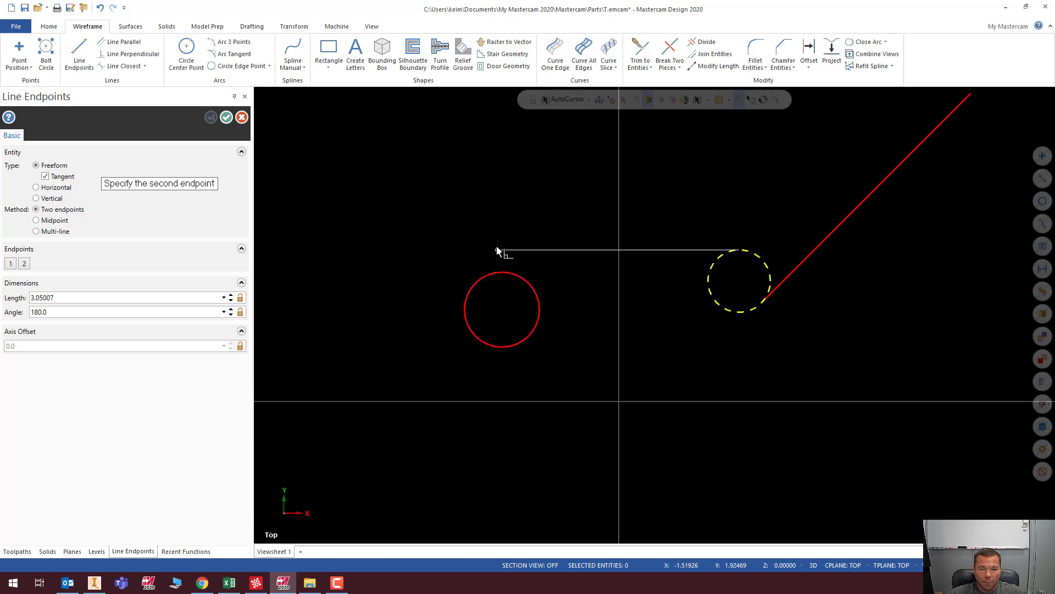
{"action": "left_click", "coordinate": [482, 271]}
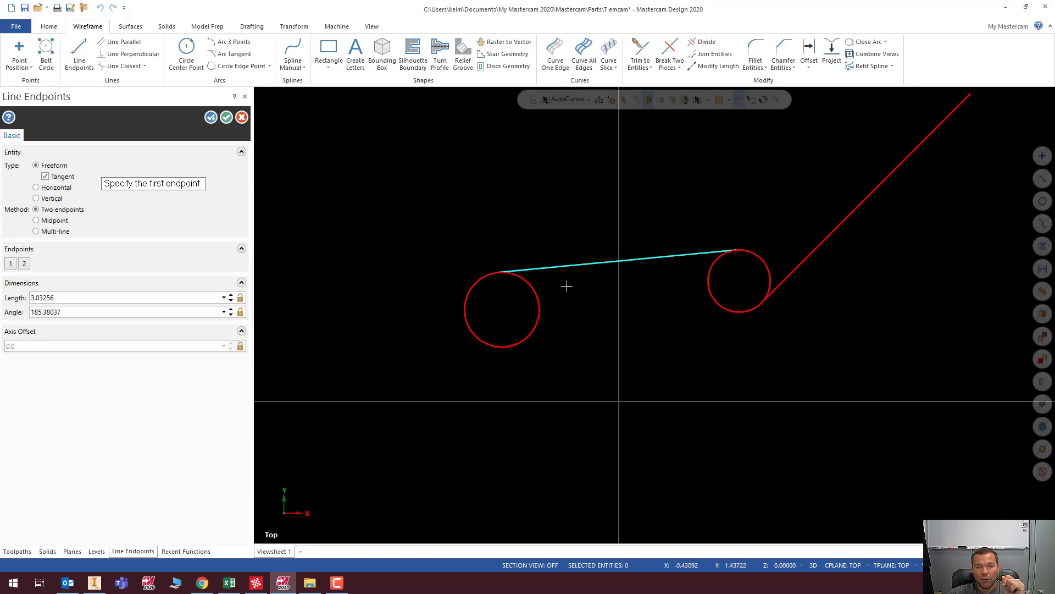
{"action": "scroll", "coordinate": [481, 273], "scroll_direction": "up", "scroll_amount": 5}
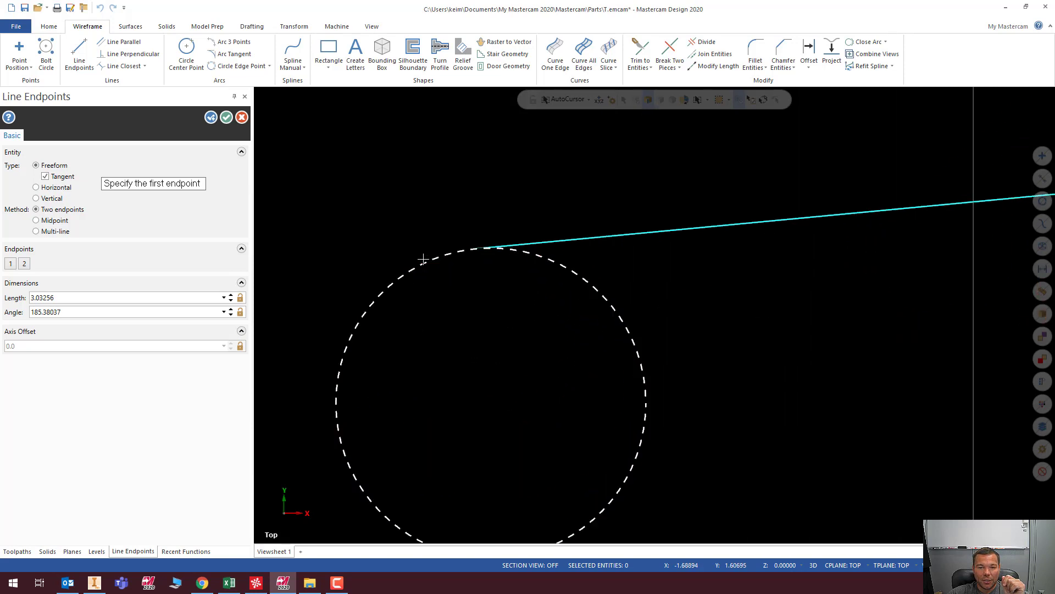
{"action": "scroll", "coordinate": [476, 417], "scroll_direction": "down", "scroll_amount": 6}
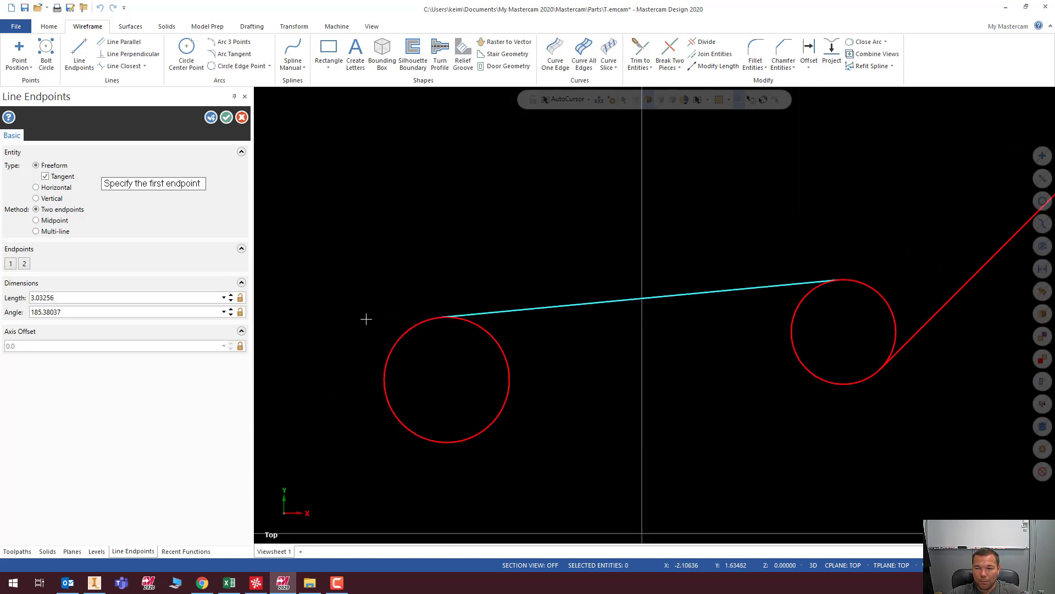
{"action": "scroll", "coordinate": [490, 322], "scroll_direction": "down", "scroll_amount": 4}
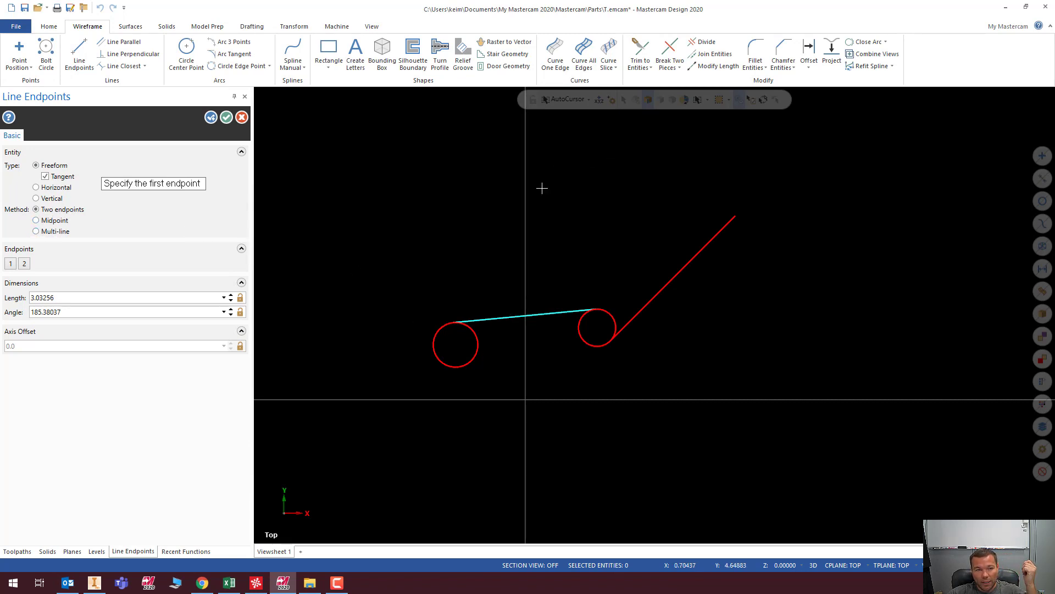
Draw a freeform line about 5.48 long at about 200.2 degrees above the circles using the Midpoint method.
{"action": "left_click", "coordinate": [36, 220]}
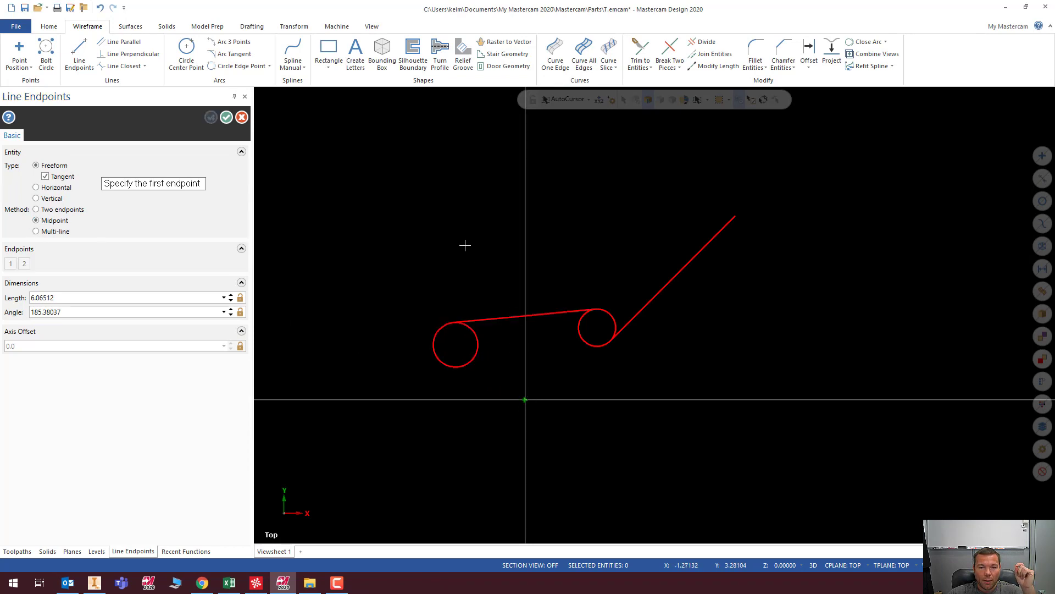
{"action": "left_click", "coordinate": [449, 215]}
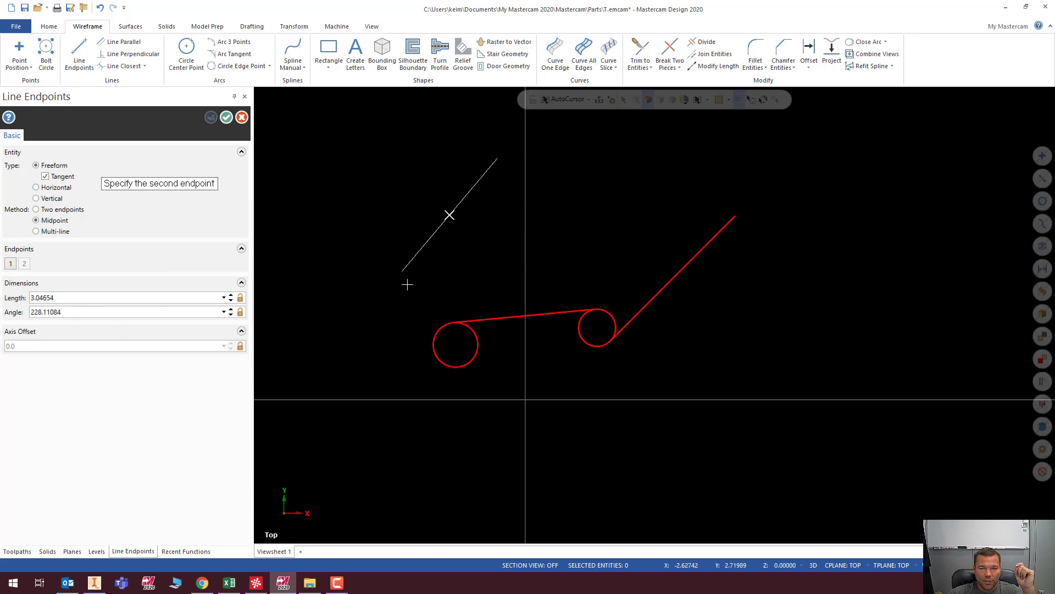
{"action": "left_click", "coordinate": [329, 259]}
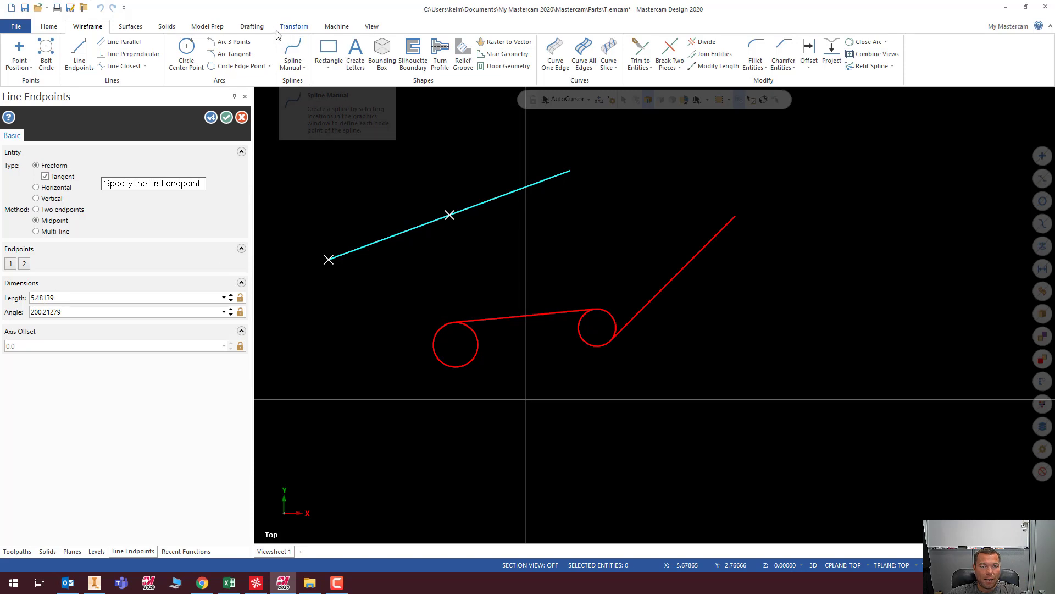
Dimension the midpoint line's length with Smart Dimension, placing the text between the line and the circles.
{"action": "left_click", "coordinate": [256, 27]}
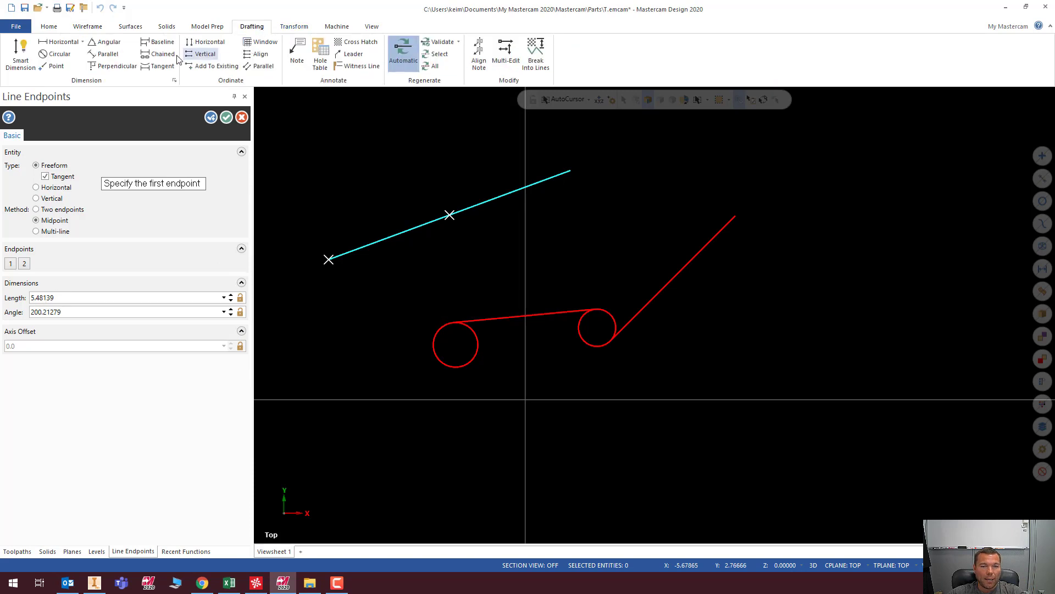
{"action": "left_click", "coordinate": [21, 54]}
{"action": "left_click", "coordinate": [415, 228]}
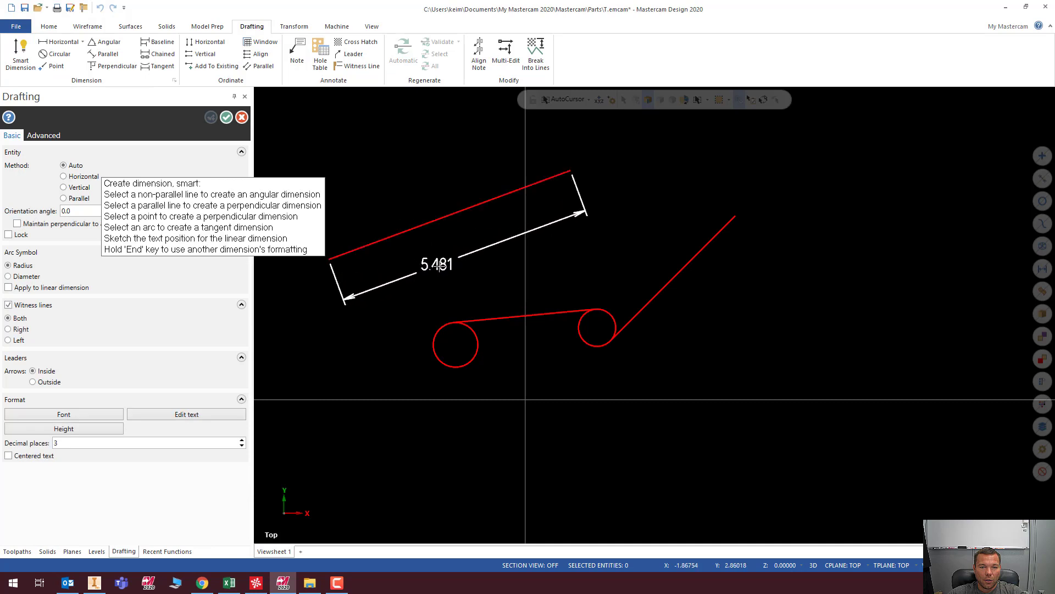
{"action": "left_click", "coordinate": [497, 259]}
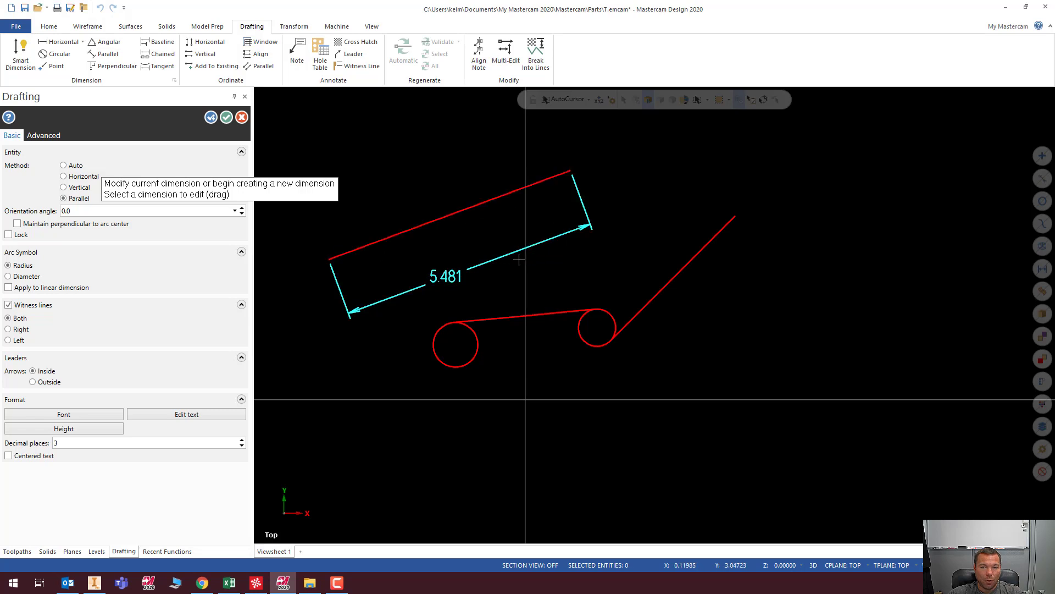
{"action": "left_click", "coordinate": [480, 279]}
{"action": "left_click", "coordinate": [446, 274]}
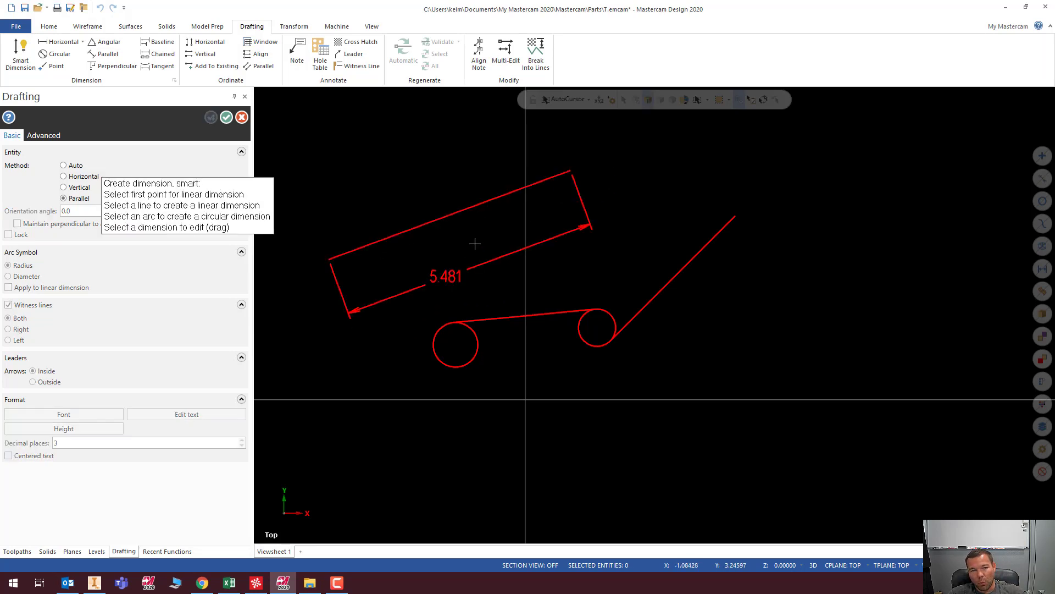
Delete all the lines, circles and the dimension from the drawing.
{"action": "key", "text": "Escape"}
{"action": "left_click_drag", "start_coordinate": [293, 139], "coordinate": [788, 437]}
{"action": "key", "text": "Delete"}
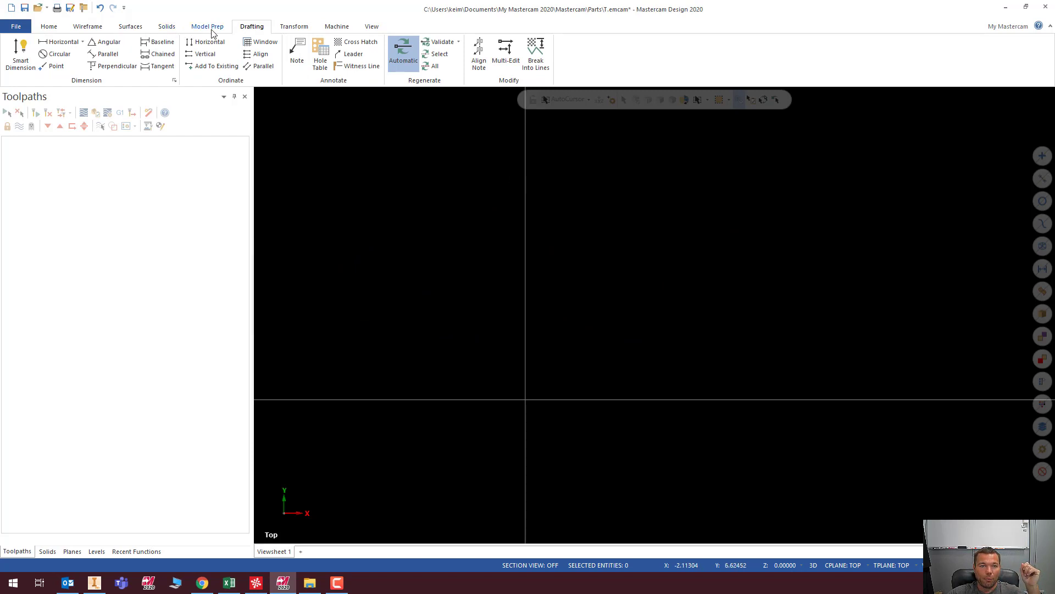
Draw a freeform Multi-line staircase of three steps from the origin, rising toward the upper left of the drawing.
{"action": "left_click", "coordinate": [82, 29]}
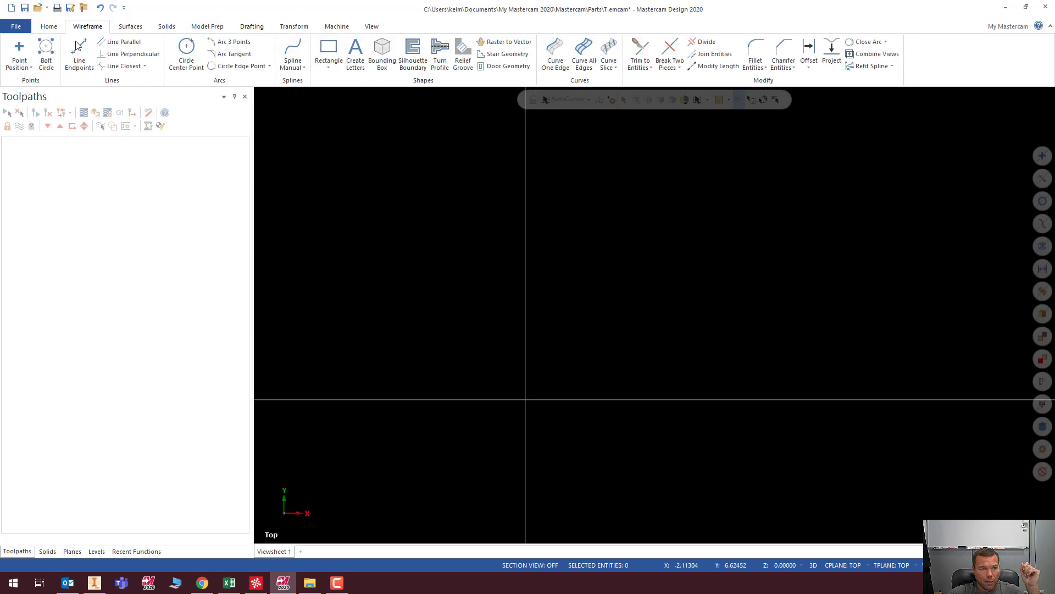
{"action": "left_click", "coordinate": [79, 48]}
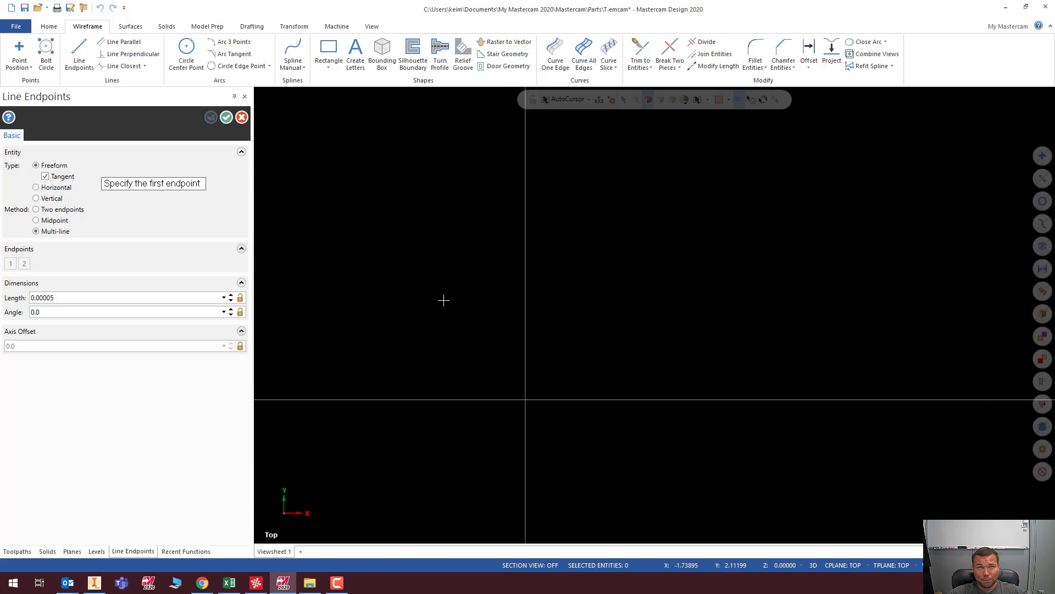
{"action": "left_click", "coordinate": [525, 389]}
{"action": "left_click", "coordinate": [525, 341]}
{"action": "left_click", "coordinate": [449, 341]}
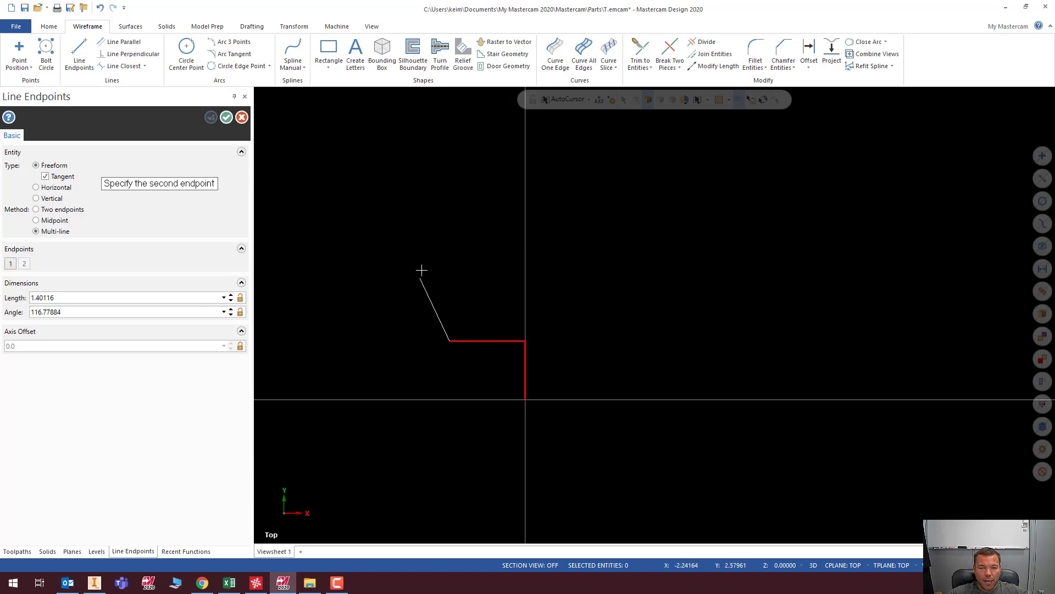
{"action": "left_click", "coordinate": [450, 305]}
{"action": "left_click", "coordinate": [372, 305]}
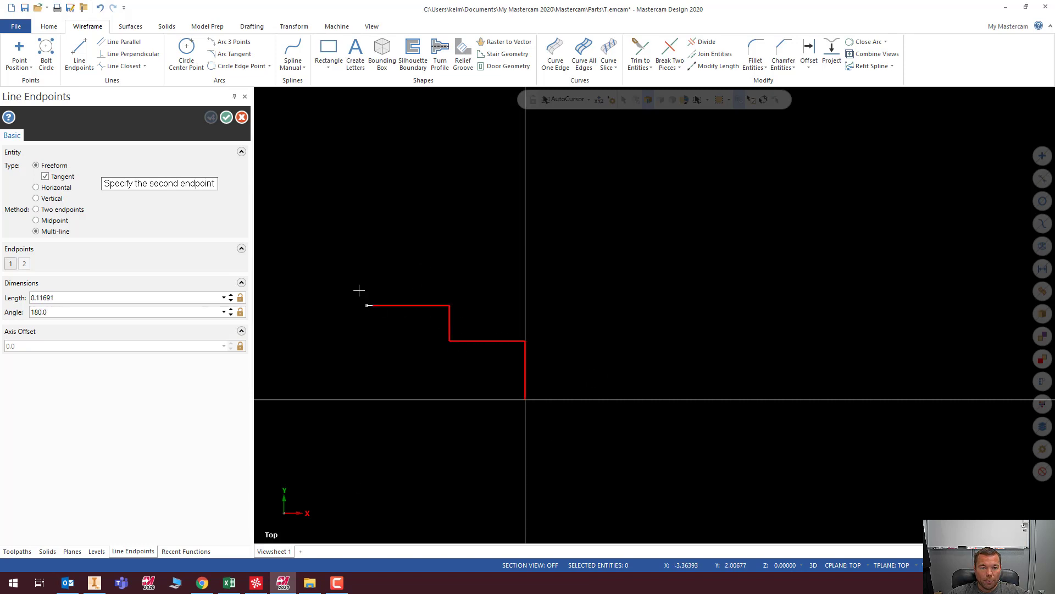
{"action": "left_click", "coordinate": [372, 253]}
{"action": "left_click", "coordinate": [298, 253]}
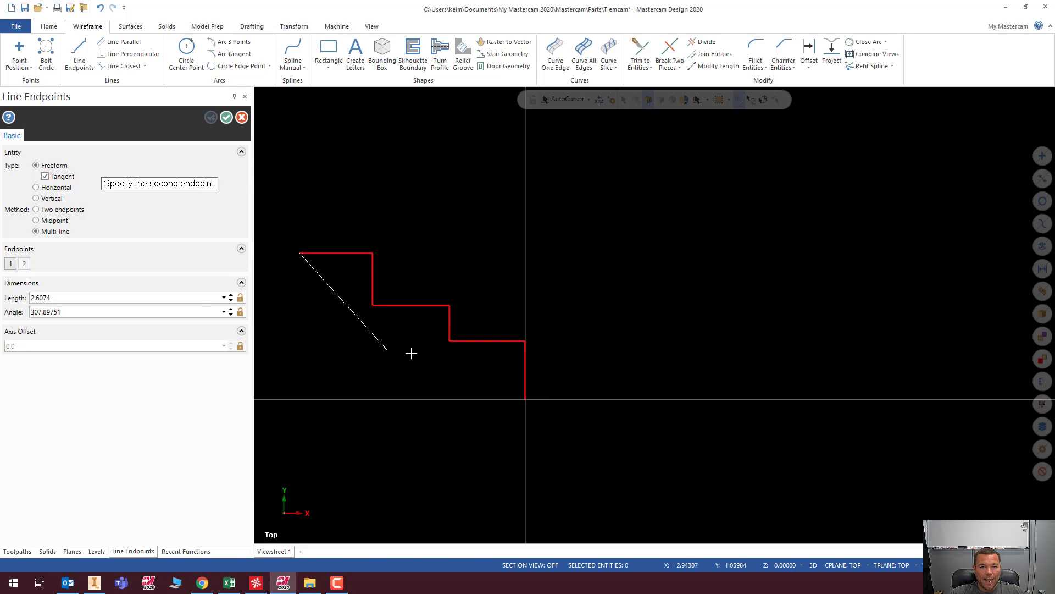
Extend the staircase chain with seven segments: up, around its left side and down across the X axis.
{"action": "scroll", "coordinate": [410, 355], "scroll_direction": "down", "scroll_amount": 1}
{"action": "left_click", "coordinate": [347, 208]}
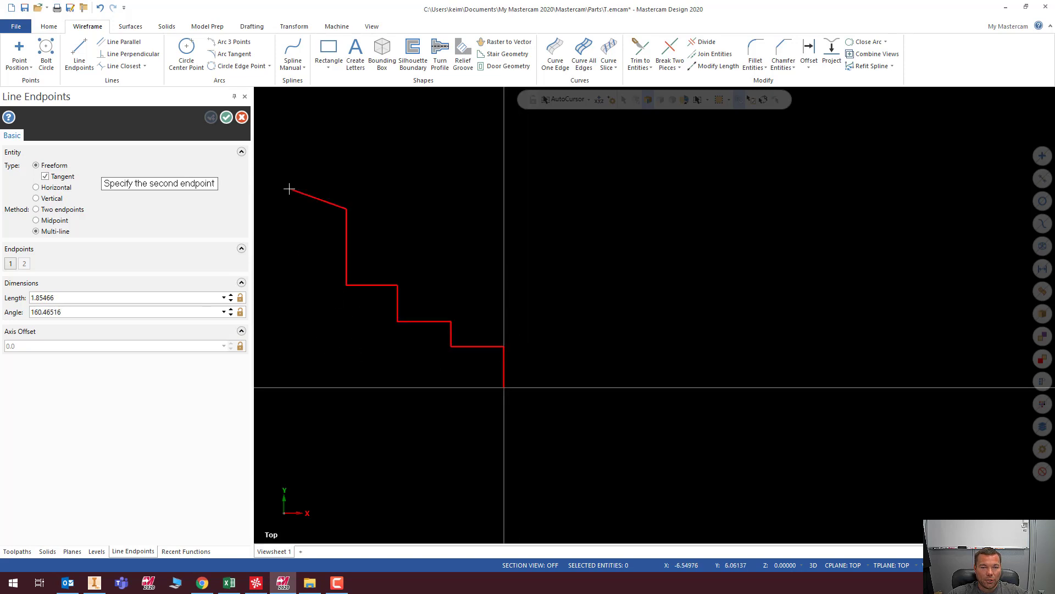
{"action": "left_click", "coordinate": [289, 189]}
{"action": "left_click", "coordinate": [301, 264]}
{"action": "left_click", "coordinate": [301, 340]}
{"action": "left_click", "coordinate": [281, 340]}
{"action": "left_click", "coordinate": [404, 407]}
{"action": "left_click", "coordinate": [360, 430]}
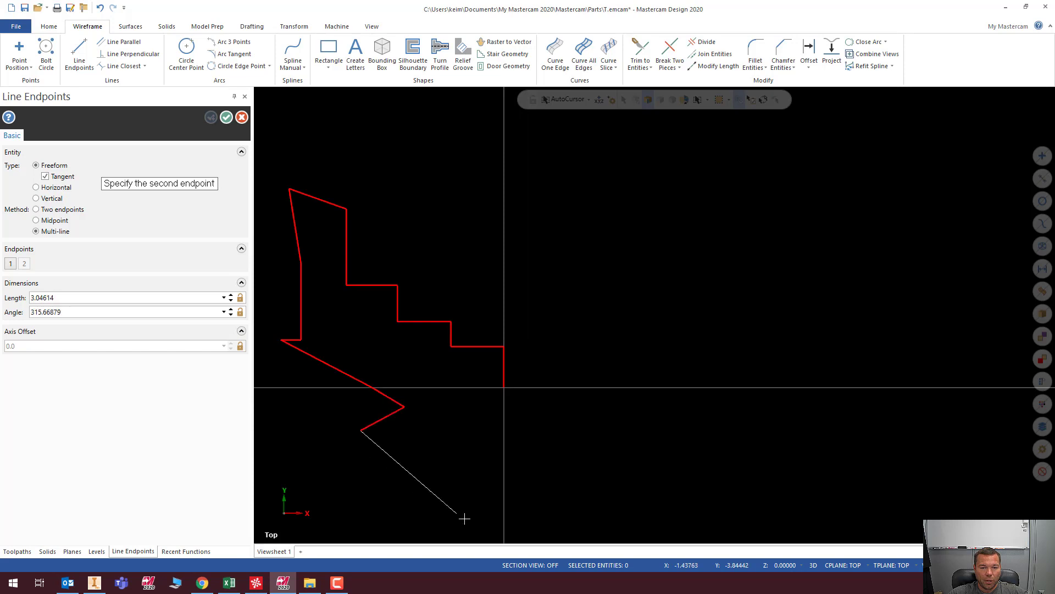
Continue the chain with ten segments below the origin, up across the X axis and around into a crossing shape right of the Y axis.
{"action": "left_click", "coordinate": [465, 518]}
{"action": "left_click", "coordinate": [552, 518]}
{"action": "left_click", "coordinate": [583, 420]}
{"action": "left_click", "coordinate": [550, 299]}
{"action": "left_click", "coordinate": [649, 233]}
{"action": "left_click", "coordinate": [702, 210]}
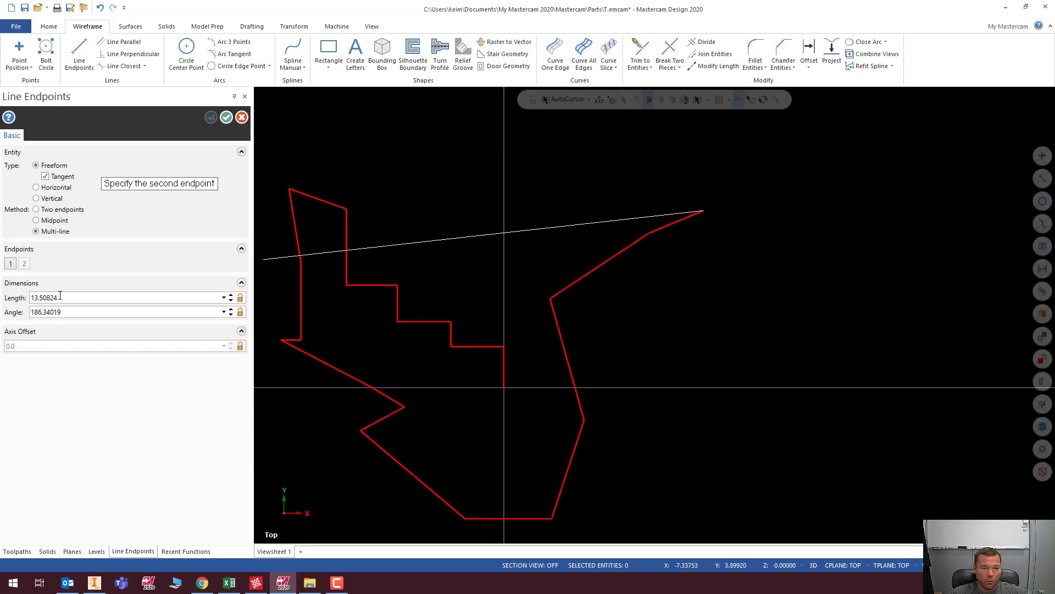
{"action": "left_click", "coordinate": [749, 293]}
{"action": "left_click", "coordinate": [661, 385]}
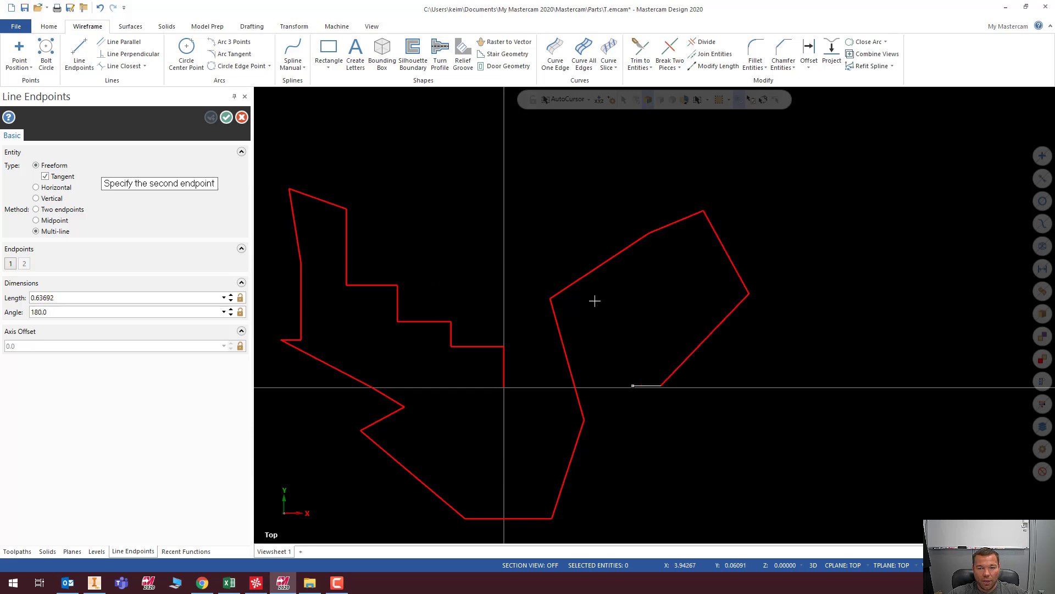
{"action": "left_click", "coordinate": [592, 257]}
{"action": "left_click", "coordinate": [814, 279]}
{"action": "scroll", "coordinate": [377, 414], "scroll_direction": "down", "scroll_amount": 4}
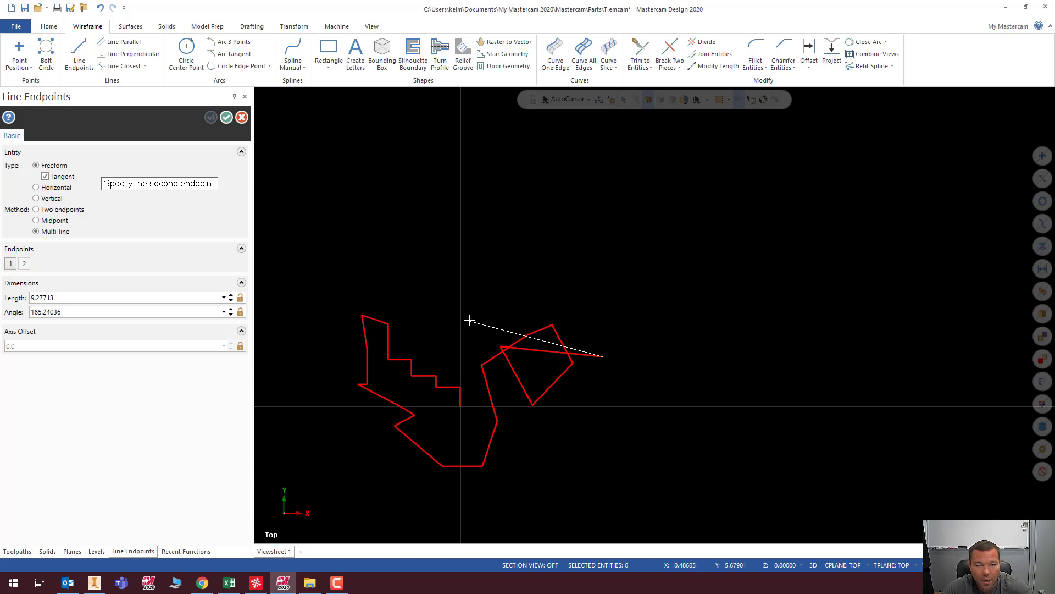
End the line chain and delete all of its segments from the drawing.
{"action": "key", "text": "Escape"}
{"action": "left_click", "coordinate": [326, 273]}
{"action": "key", "text": "Escape"}
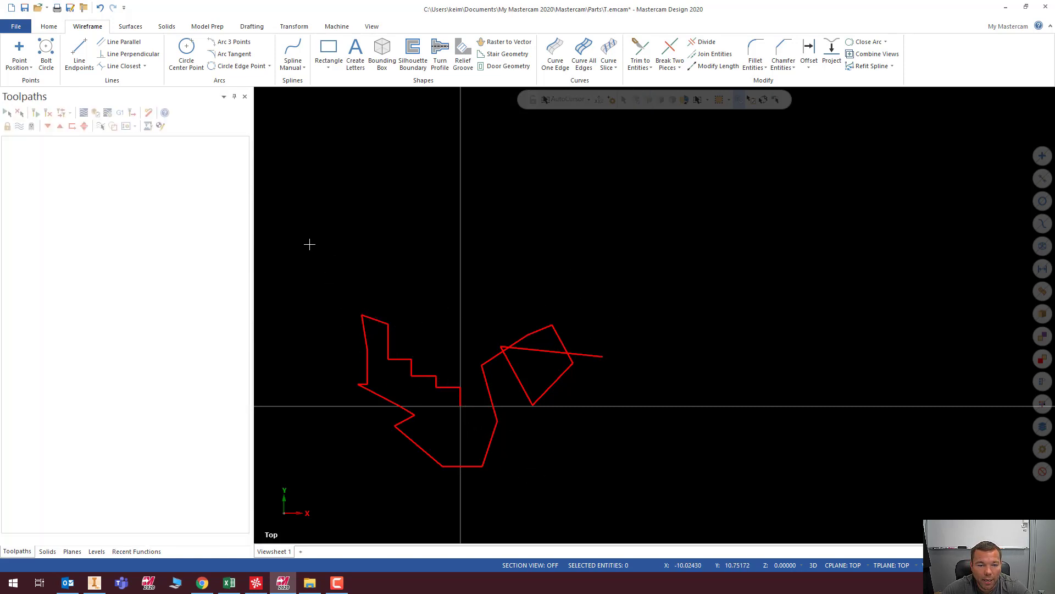
{"action": "left_click_drag", "start_coordinate": [309, 242], "coordinate": [664, 484]}
{"action": "key", "text": "Delete"}
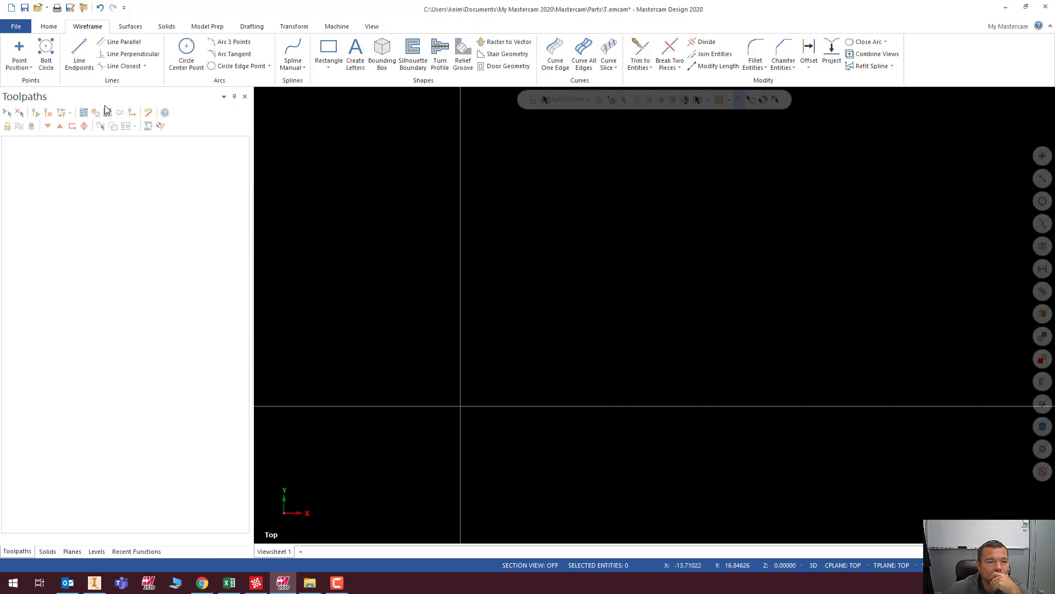
Start another freeform Multi-line and lock its segment length at 1.0.
{"action": "left_click", "coordinate": [81, 53]}
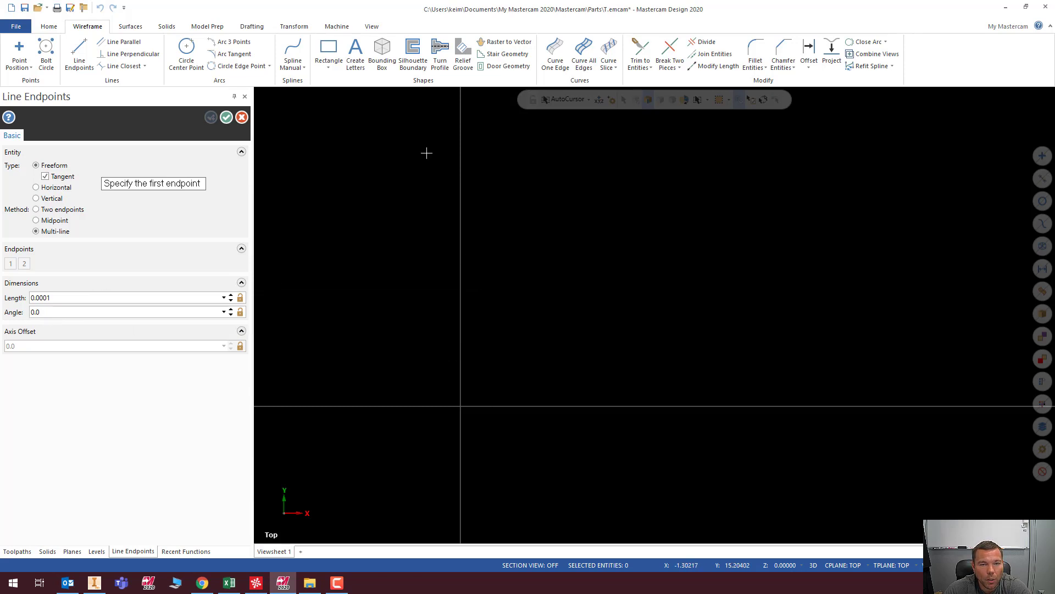
{"action": "double_click", "coordinate": [58, 298]}
{"action": "type", "text": "1"}
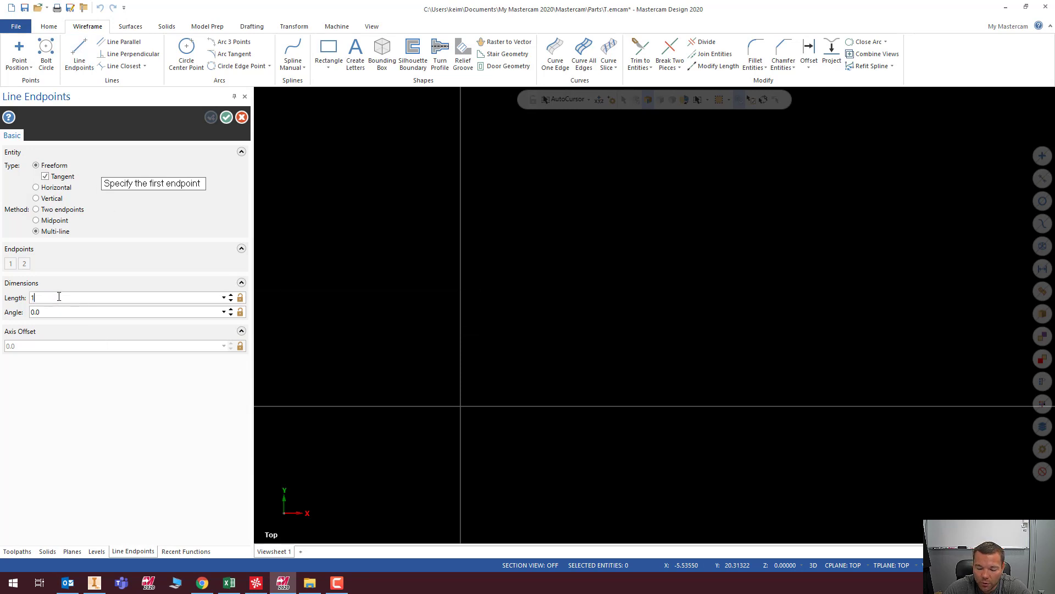
{"action": "left_click", "coordinate": [240, 300]}
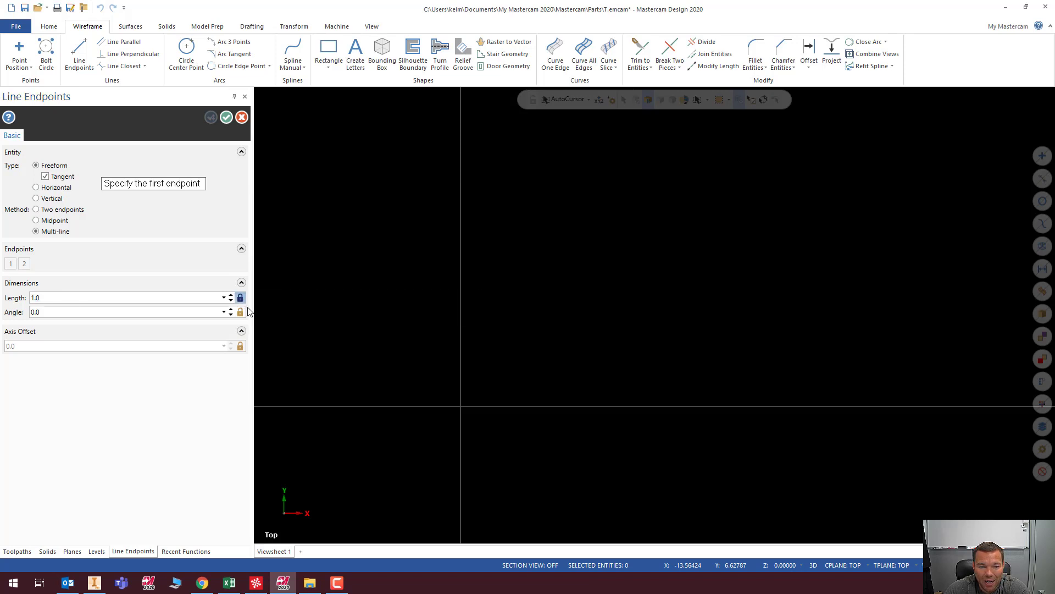
Draw seven connected segments of length 1.0 from the origin, looping counterclockwise above and left of it to below the X axis.
{"action": "left_click", "coordinate": [462, 406]}
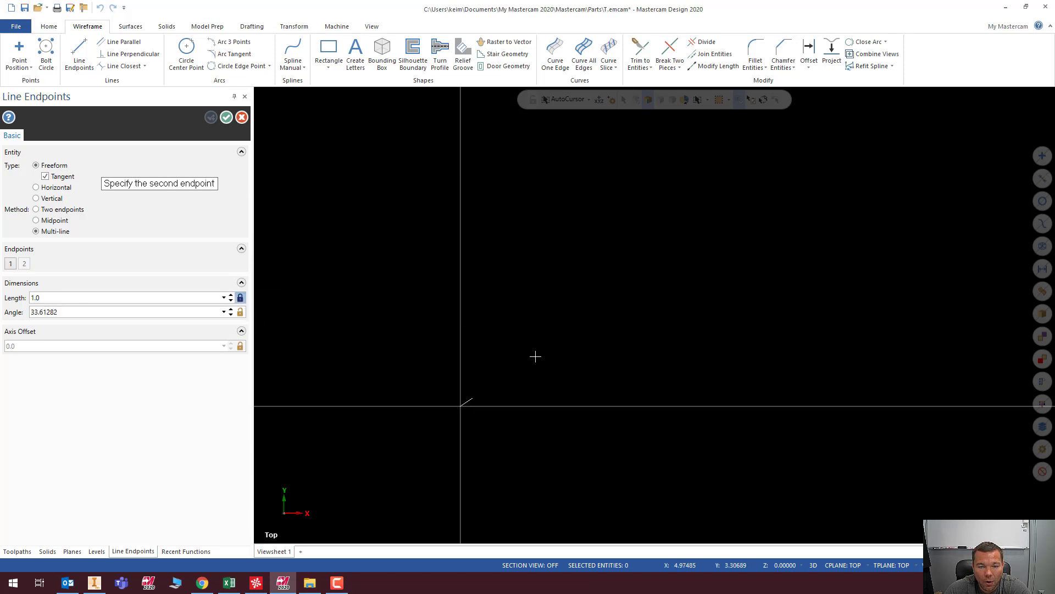
{"action": "scroll", "coordinate": [475, 387], "scroll_direction": "up", "scroll_amount": 5}
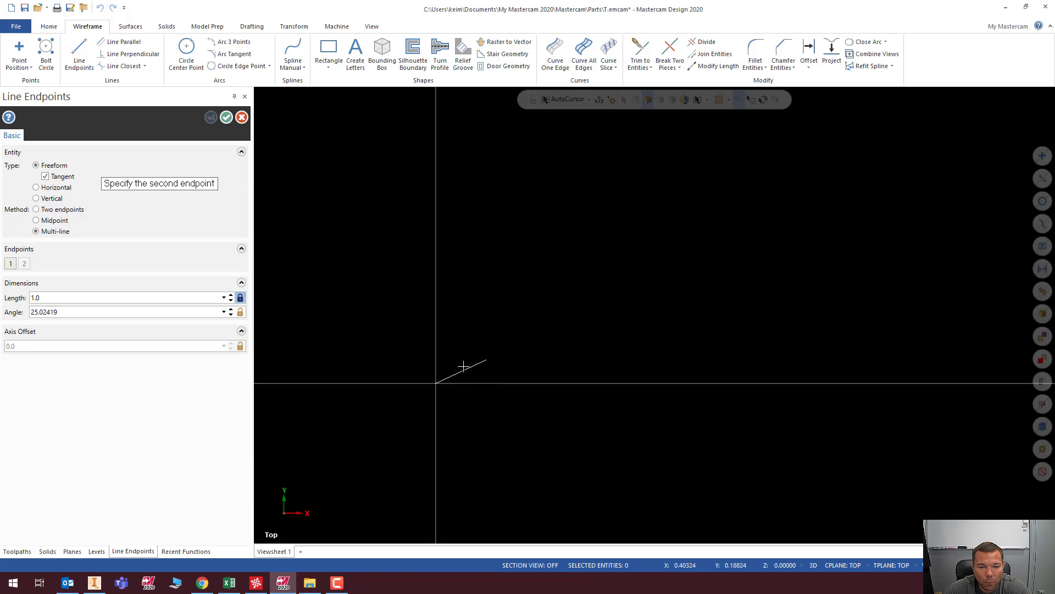
{"action": "left_click", "coordinate": [510, 339]}
{"action": "left_click", "coordinate": [388, 269]}
{"action": "left_click", "coordinate": [316, 278]}
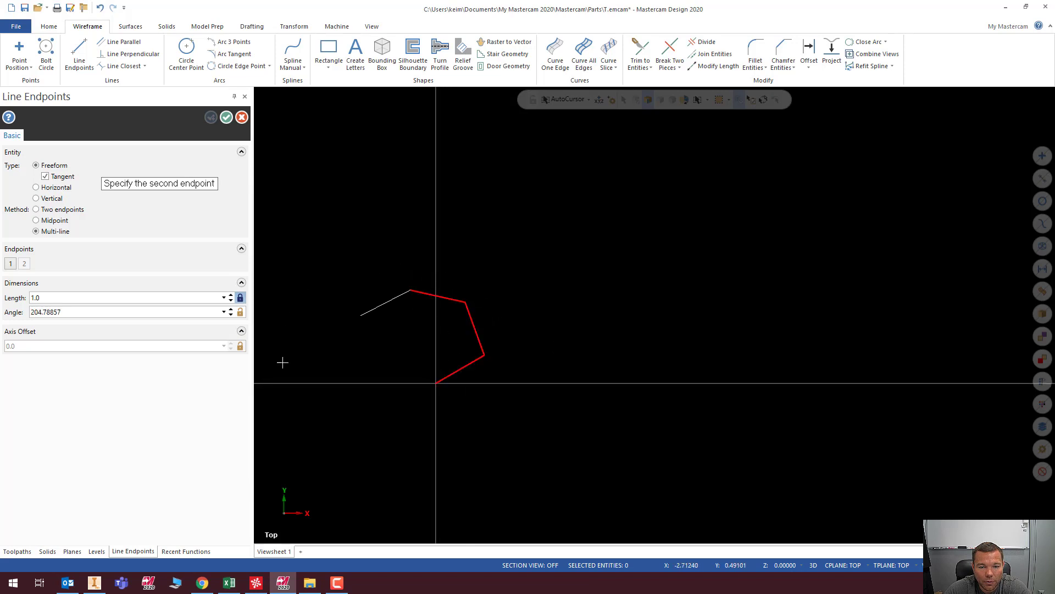
{"action": "left_click", "coordinate": [285, 366]}
{"action": "left_click", "coordinate": [339, 442]}
{"action": "left_click", "coordinate": [409, 456]}
{"action": "left_click", "coordinate": [443, 428]}
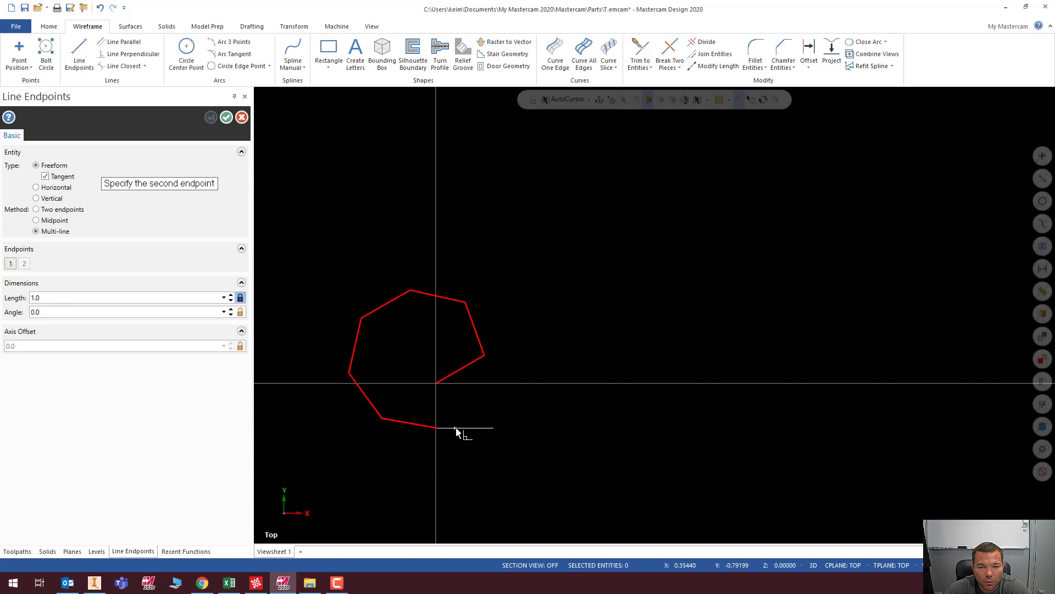
Add ten more 1.0-long segments below the X axis, zigzagging left and then running out to the right.
{"action": "left_click", "coordinate": [557, 476]}
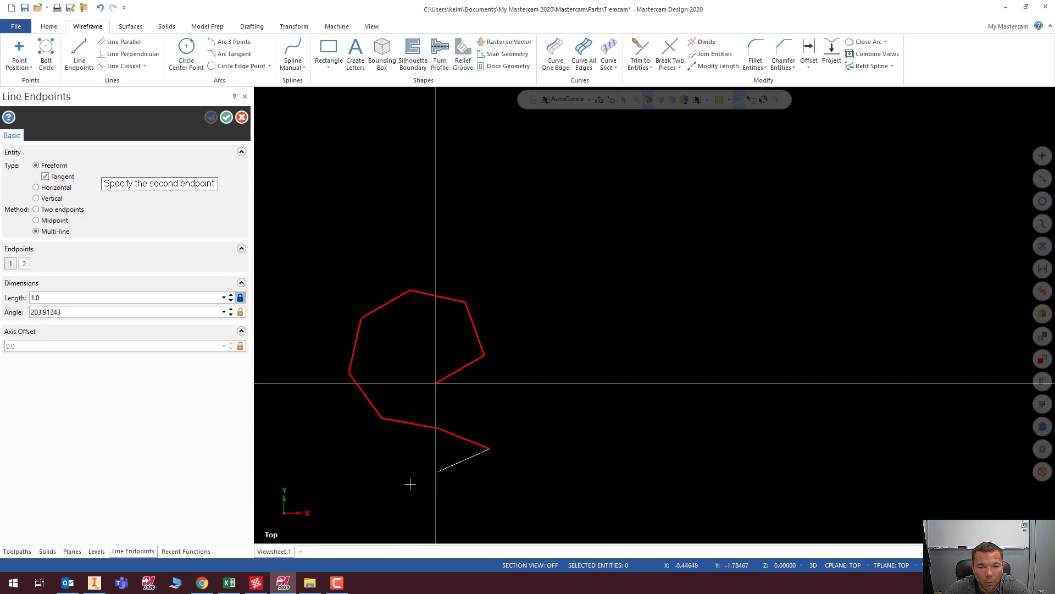
{"action": "left_click", "coordinate": [410, 483]}
{"action": "left_click", "coordinate": [330, 462]}
{"action": "left_click", "coordinate": [355, 529]}
{"action": "left_click", "coordinate": [500, 517]}
{"action": "left_click", "coordinate": [528, 438]}
{"action": "left_click", "coordinate": [615, 362]}
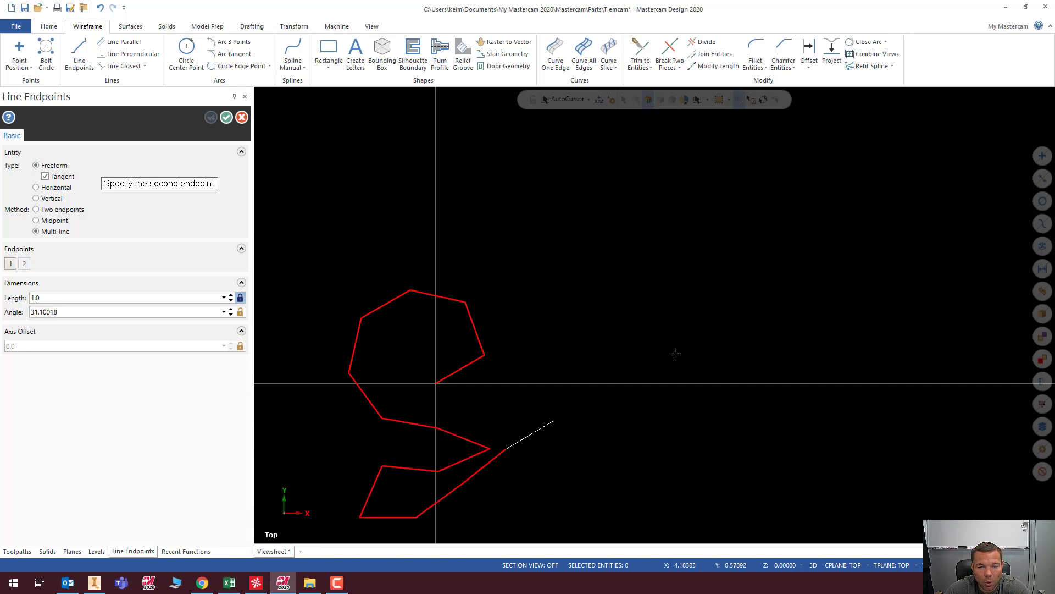
{"action": "left_click", "coordinate": [676, 355]}
{"action": "left_click", "coordinate": [709, 448]}
{"action": "left_click", "coordinate": [737, 473]}
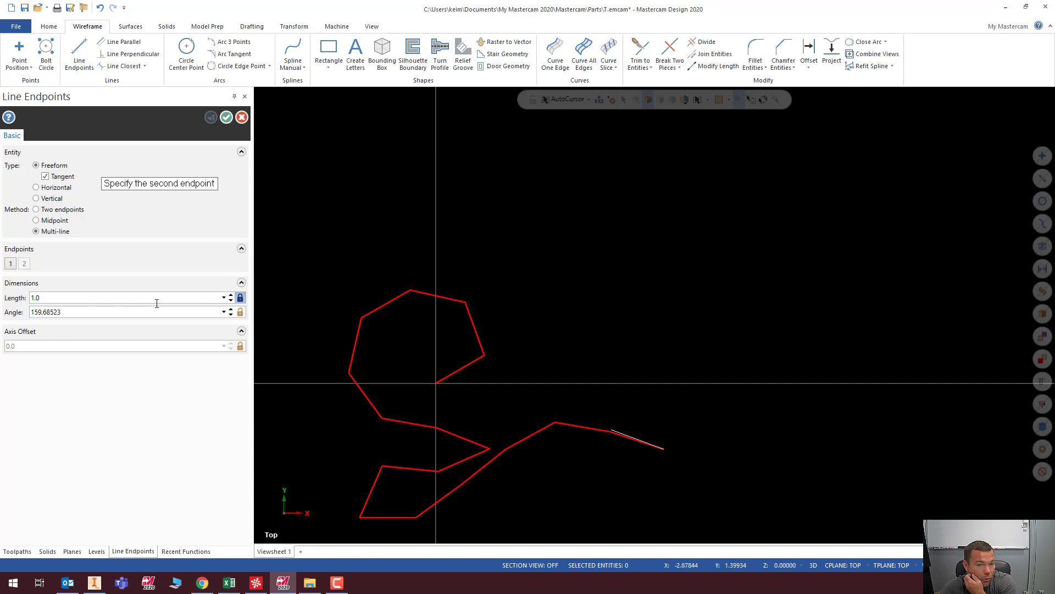
Lock the segment angle at 159.68523 degrees, add line geometry back from the chain's right end, and leave line creation.
{"action": "left_click", "coordinate": [240, 312]}
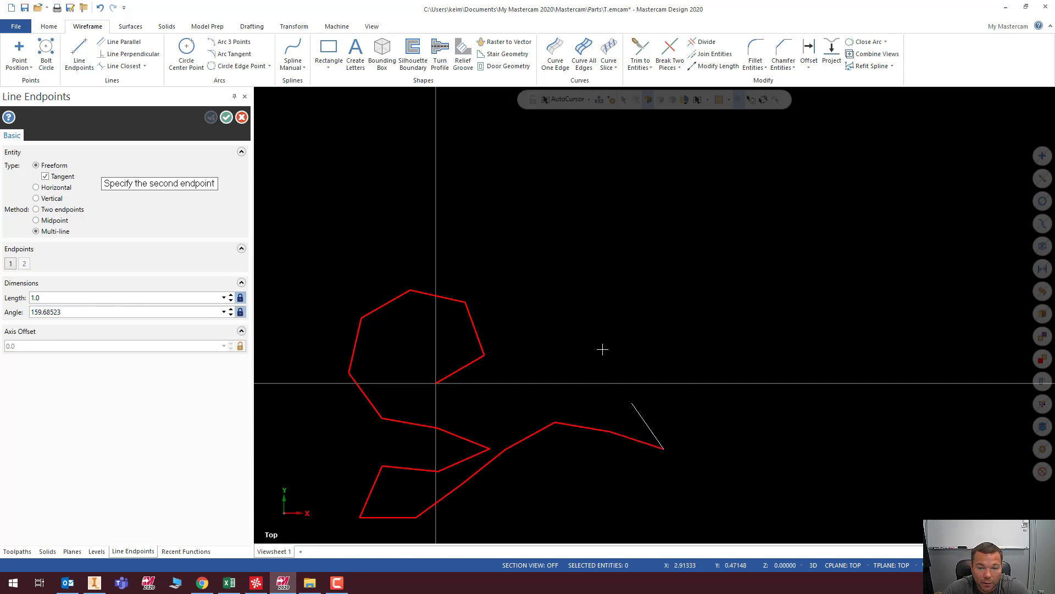
{"action": "left_click", "coordinate": [613, 431]}
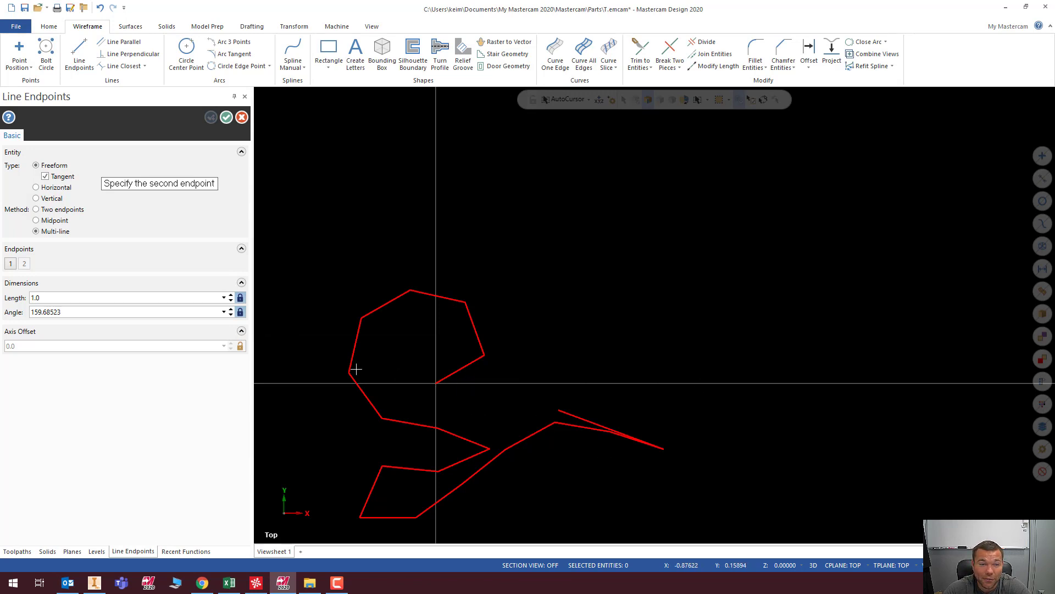
{"action": "left_click", "coordinate": [71, 310]}
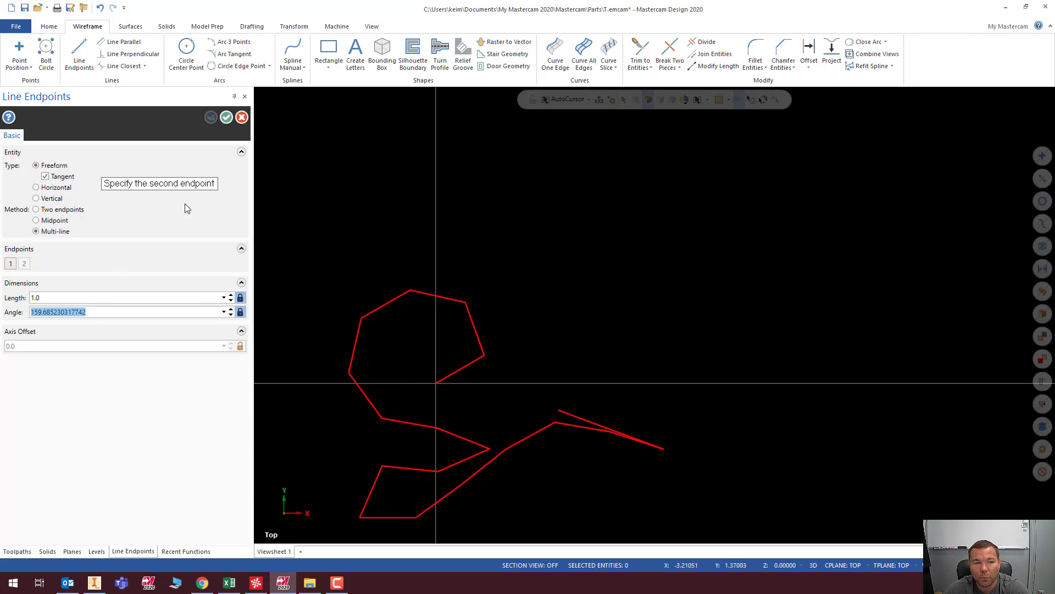
{"action": "left_click", "coordinate": [186, 50]}
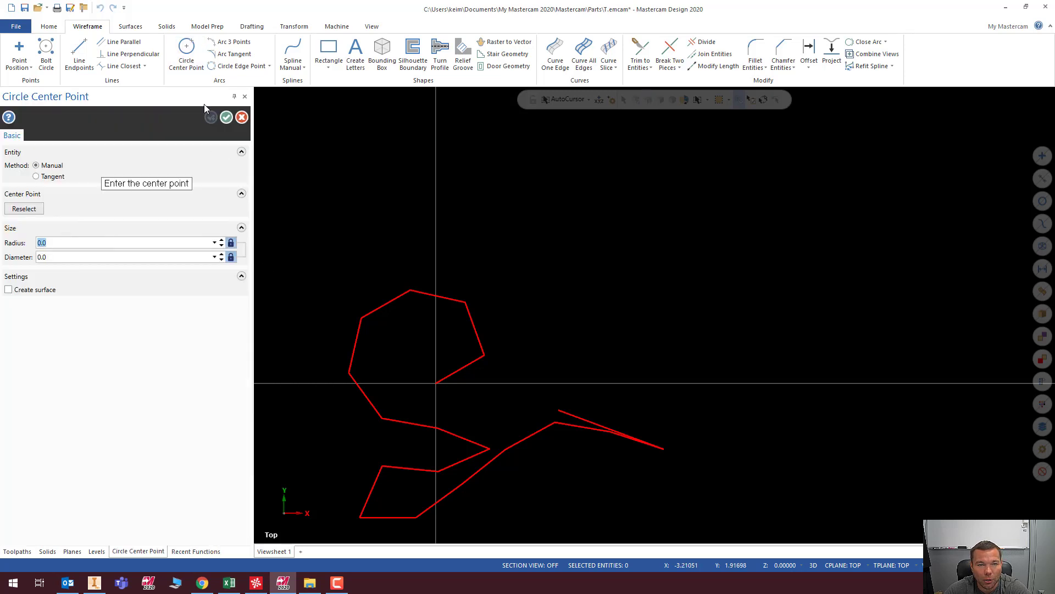
{"action": "left_click", "coordinate": [231, 116]}
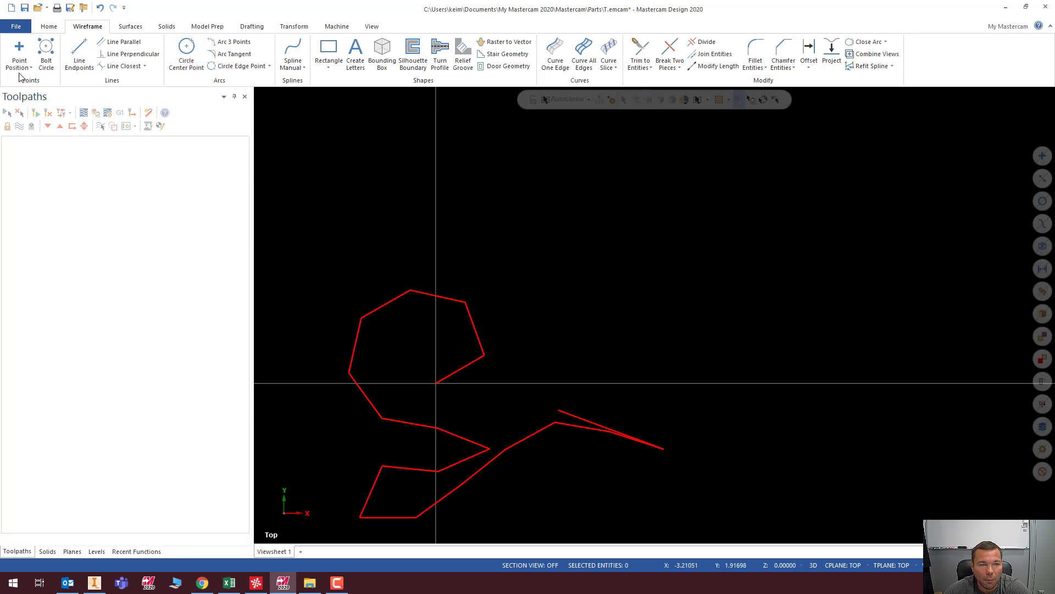
Delete the entire chain of multi-line segments around the origin.
{"action": "scroll", "coordinate": [561, 329], "scroll_direction": "down", "scroll_amount": 3}
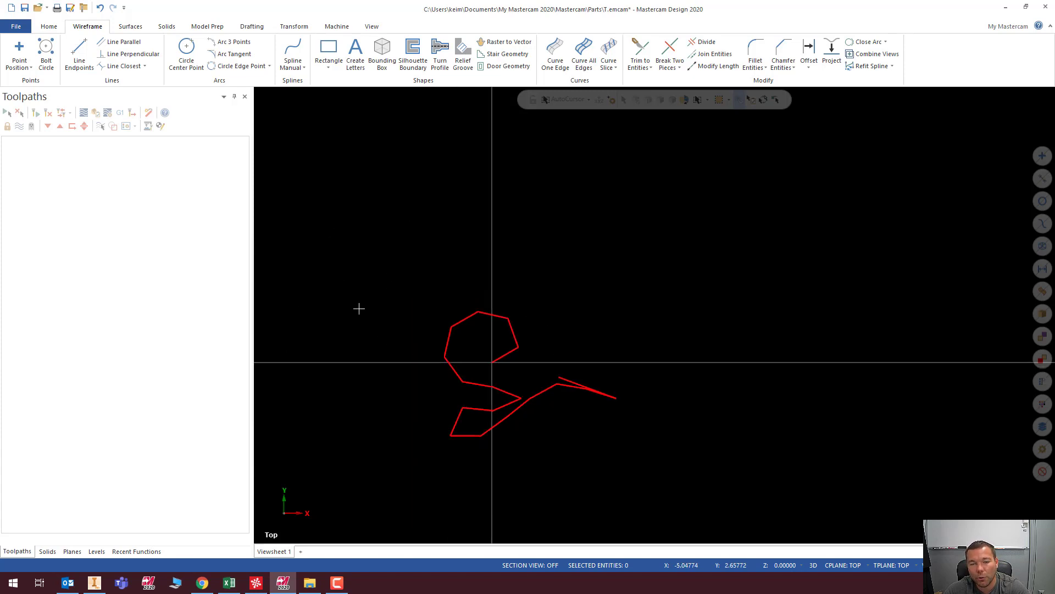
{"action": "left_click_drag", "start_coordinate": [335, 283], "coordinate": [693, 483]}
{"action": "key", "text": "Delete"}
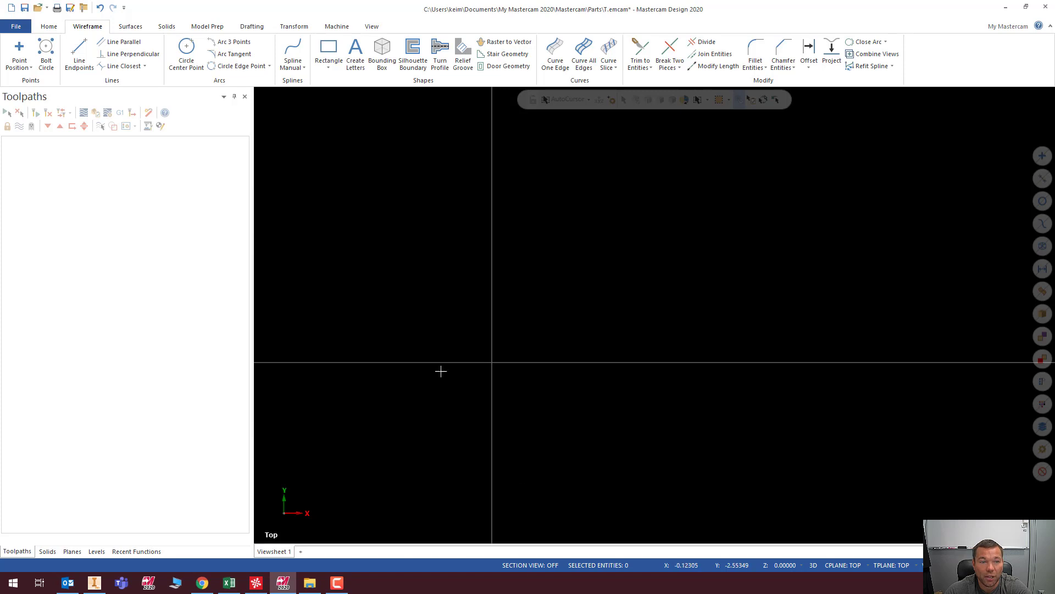
Place a 1.0-long freeform line at the locked 159.68523 degree angle above and left of the origin, and delete it.
{"action": "left_click", "coordinate": [78, 53]}
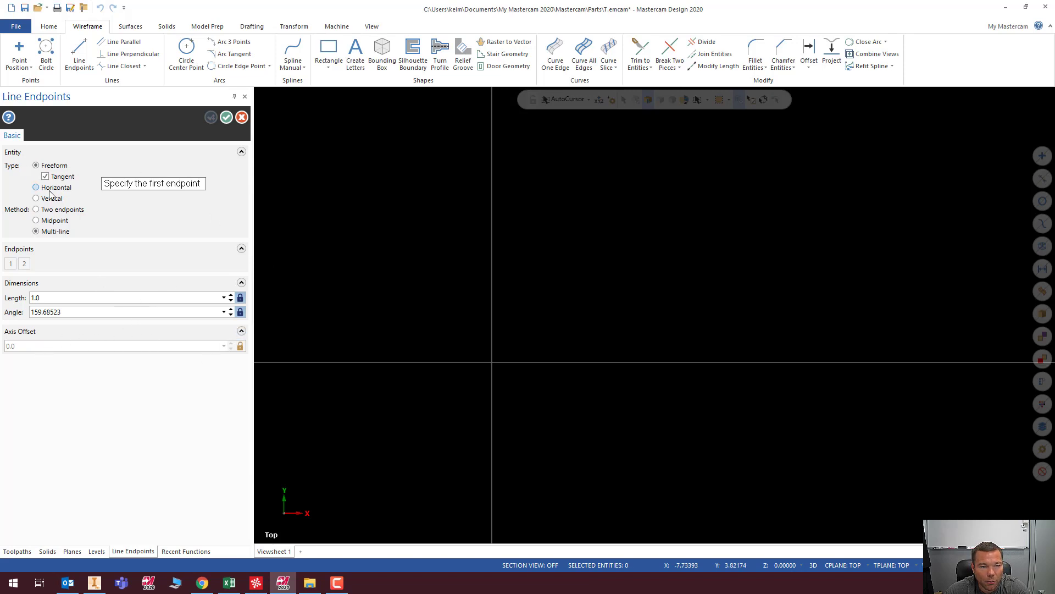
{"action": "left_click", "coordinate": [403, 226]}
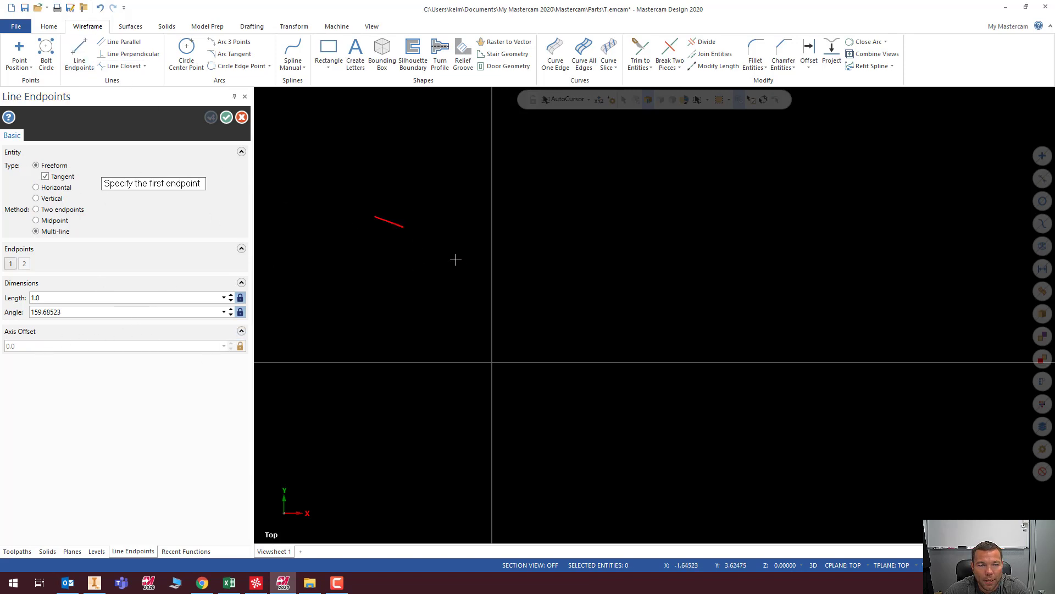
{"action": "left_click", "coordinate": [242, 332]}
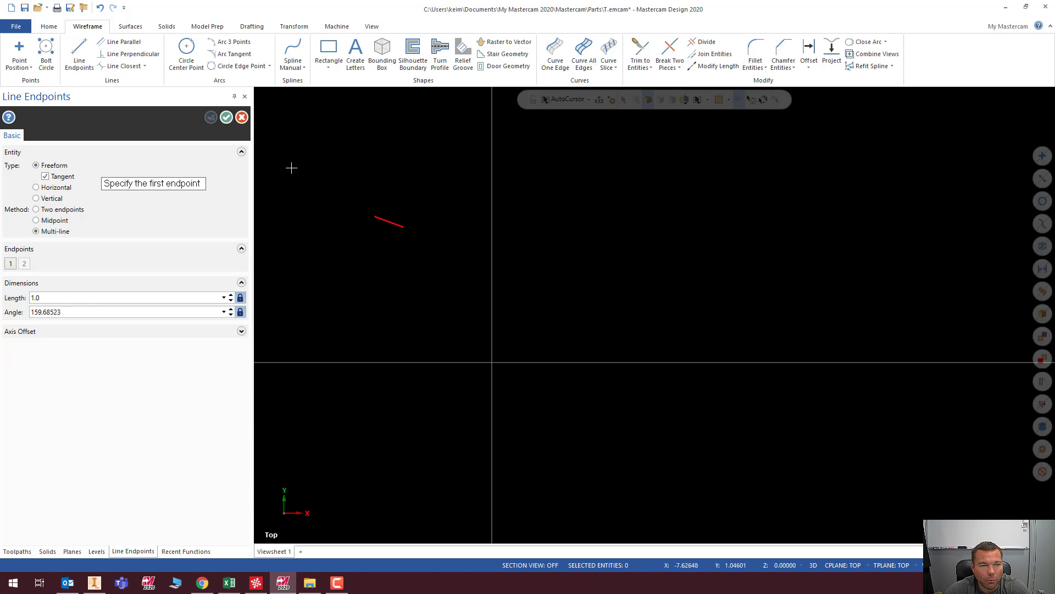
{"action": "key", "text": "Escape"}
{"action": "left_click_drag", "start_coordinate": [341, 200], "coordinate": [431, 257]}
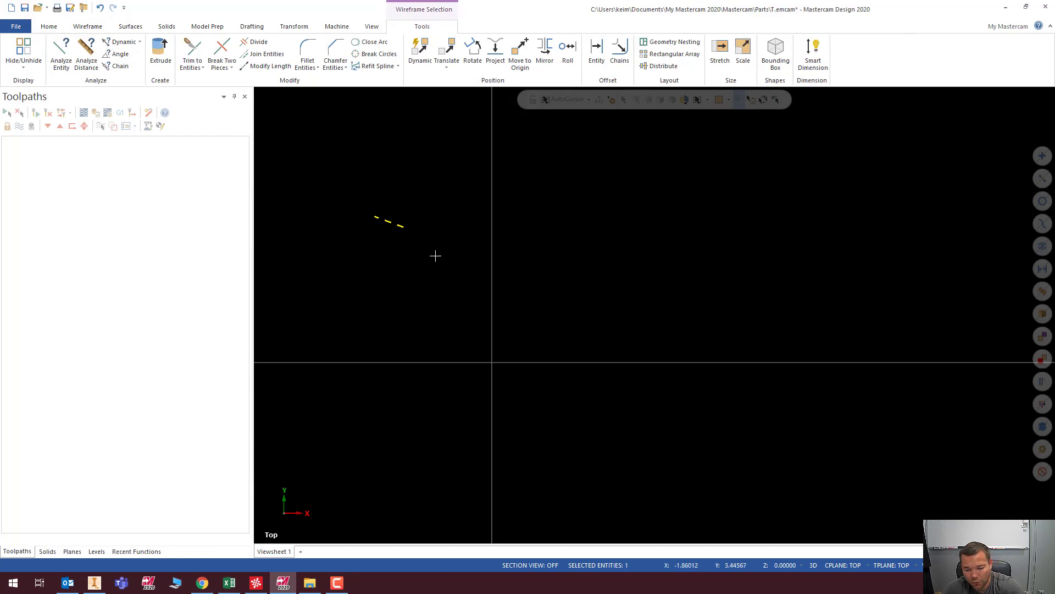
{"action": "key", "text": "Delete"}
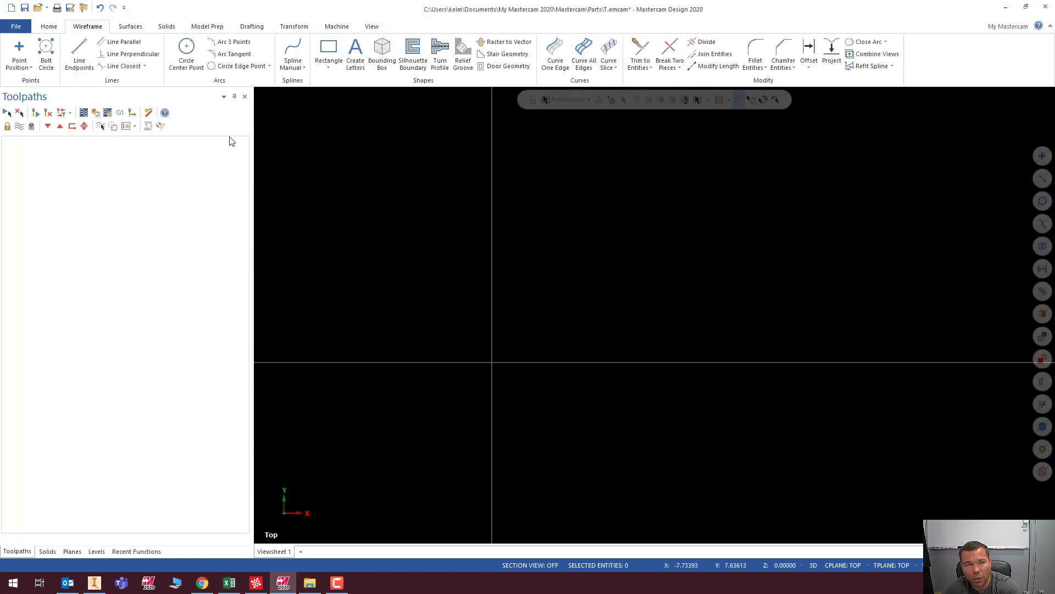
Draw a single 1.0-long line at the locked 159.68523 degree angle above and left of the origin.
{"action": "left_click", "coordinate": [128, 48]}
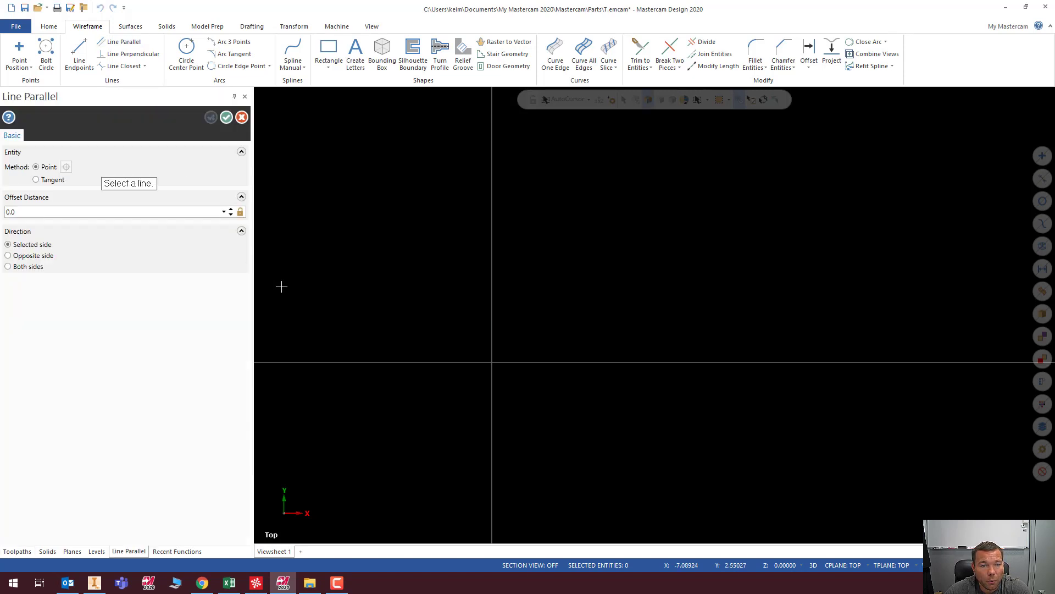
{"action": "left_click", "coordinate": [80, 53]}
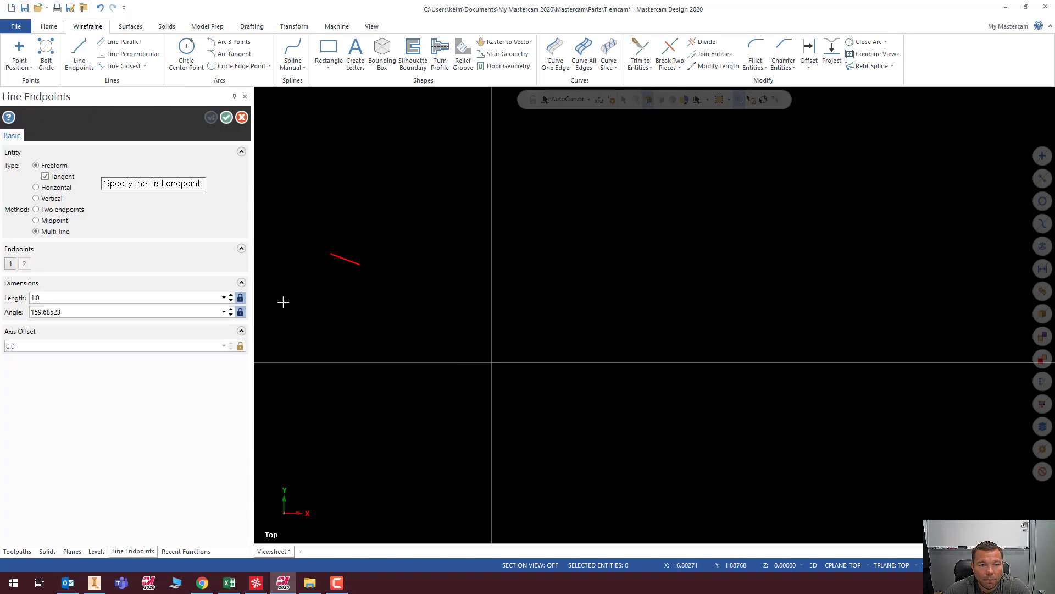
{"action": "scroll", "coordinate": [273, 284], "scroll_direction": "up", "scroll_amount": 2}
{"action": "left_click", "coordinate": [230, 118]}
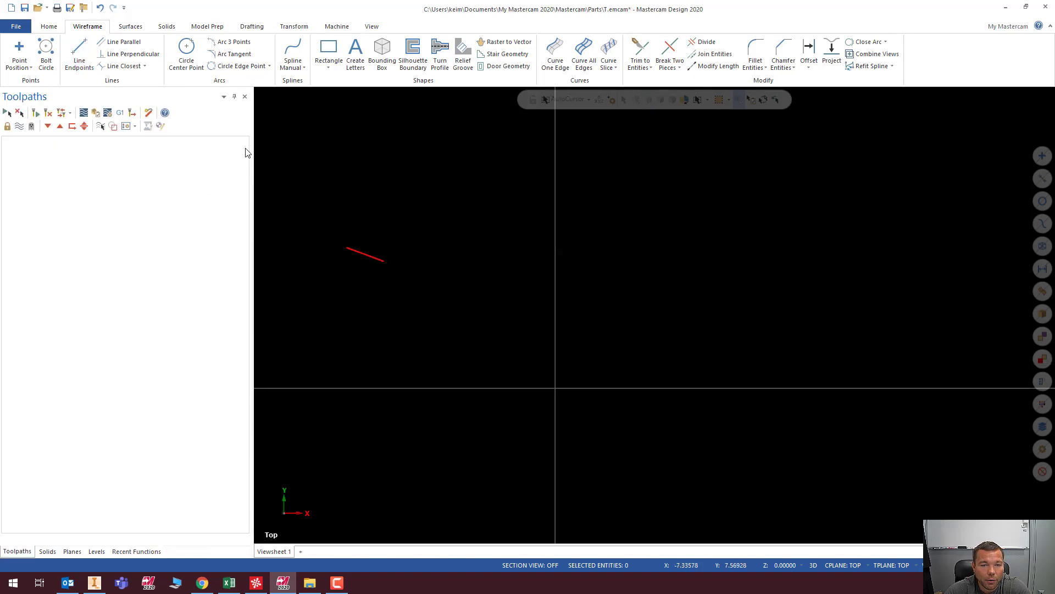
Create a line parallel to the sloped line at an offset distance of 2.0 on its upper side.
{"action": "scroll", "coordinate": [290, 243], "scroll_direction": "up", "scroll_amount": 2}
{"action": "left_click", "coordinate": [130, 44]}
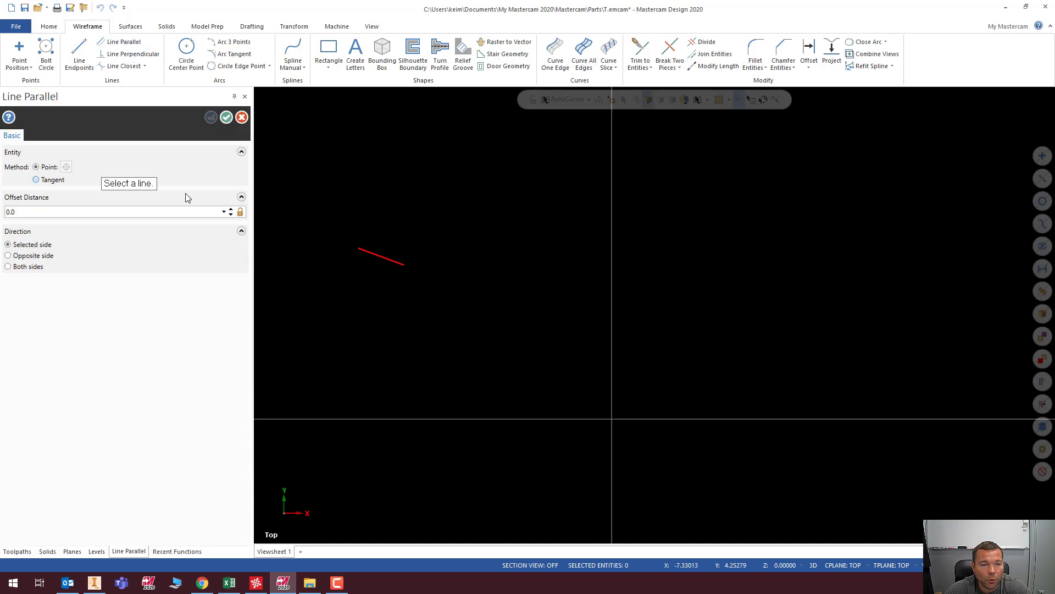
{"action": "left_click", "coordinate": [376, 255]}
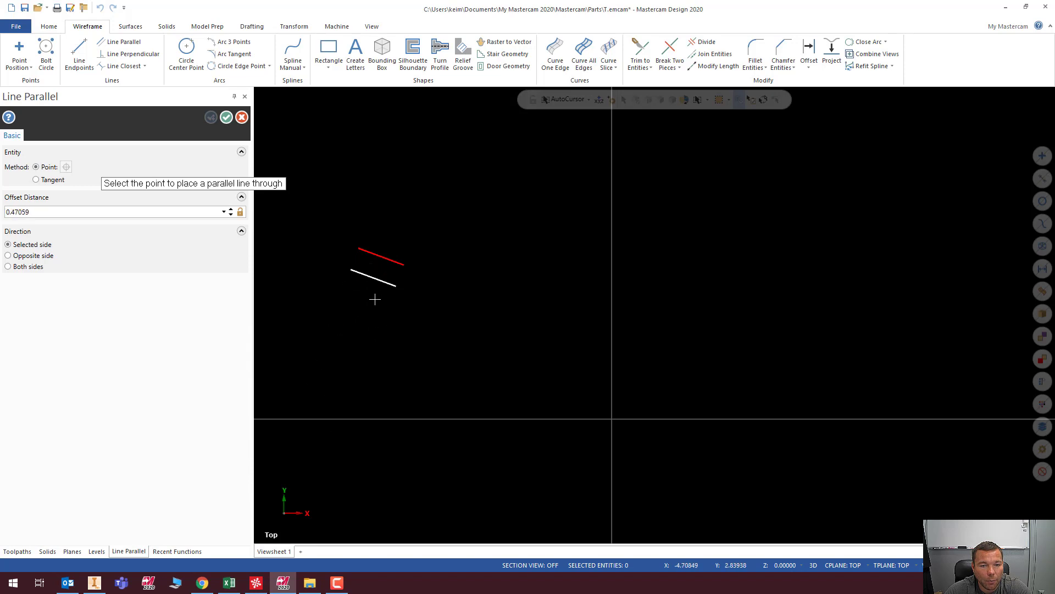
{"action": "left_click", "coordinate": [34, 212]}
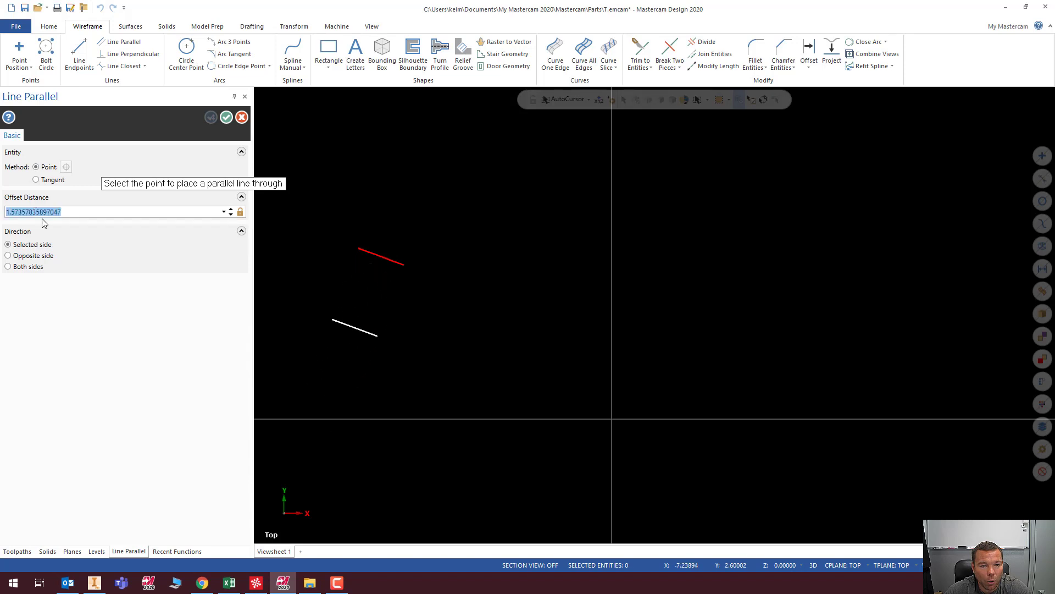
{"action": "type", "text": "2.0"}
{"action": "key", "text": "Return"}
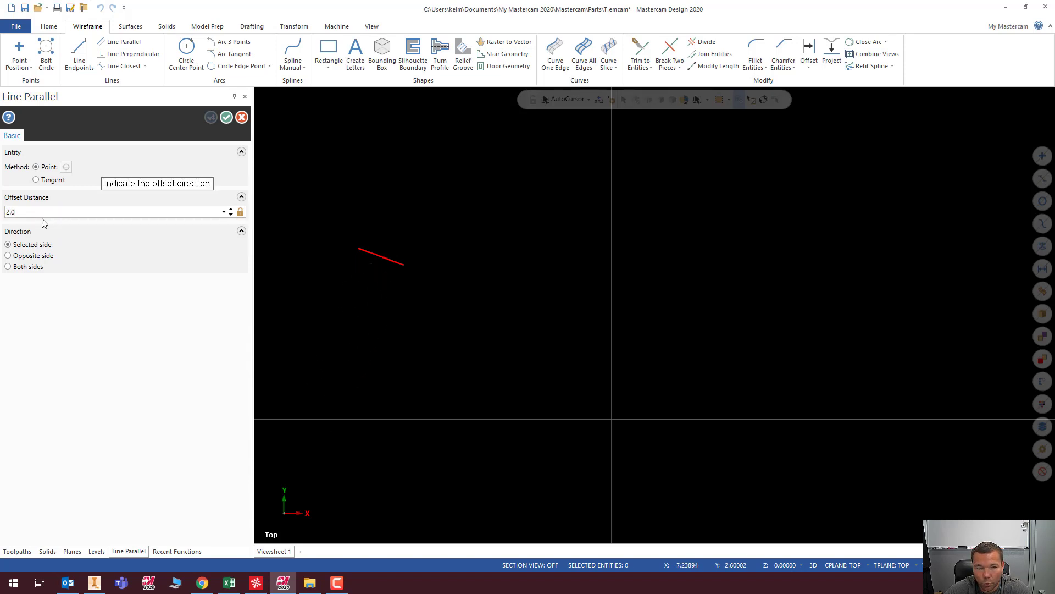
{"action": "scroll", "coordinate": [588, 327], "scroll_direction": "down", "scroll_amount": 3}
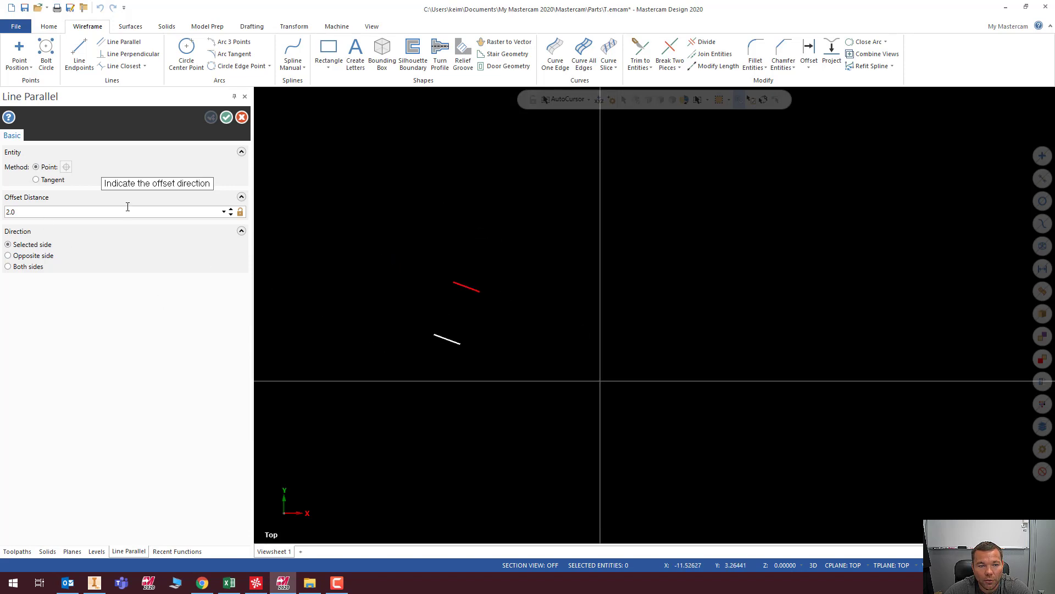
{"action": "left_click", "coordinate": [472, 234]}
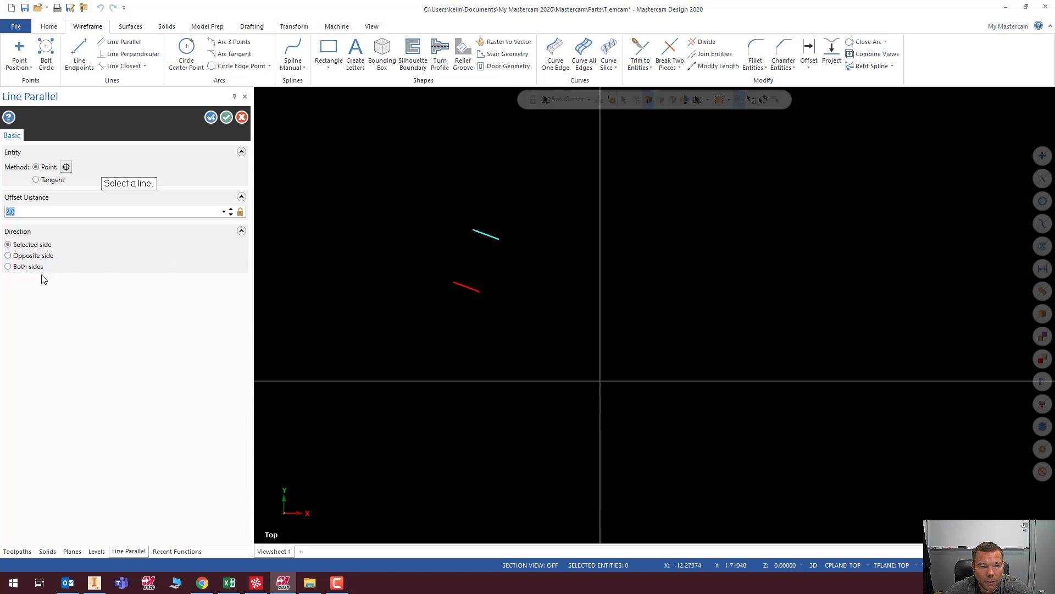
Compare the selected and opposite offset directions, and create the parallel lines on both sides of the original.
{"action": "left_click", "coordinate": [8, 256]}
{"action": "key", "text": "Up"}
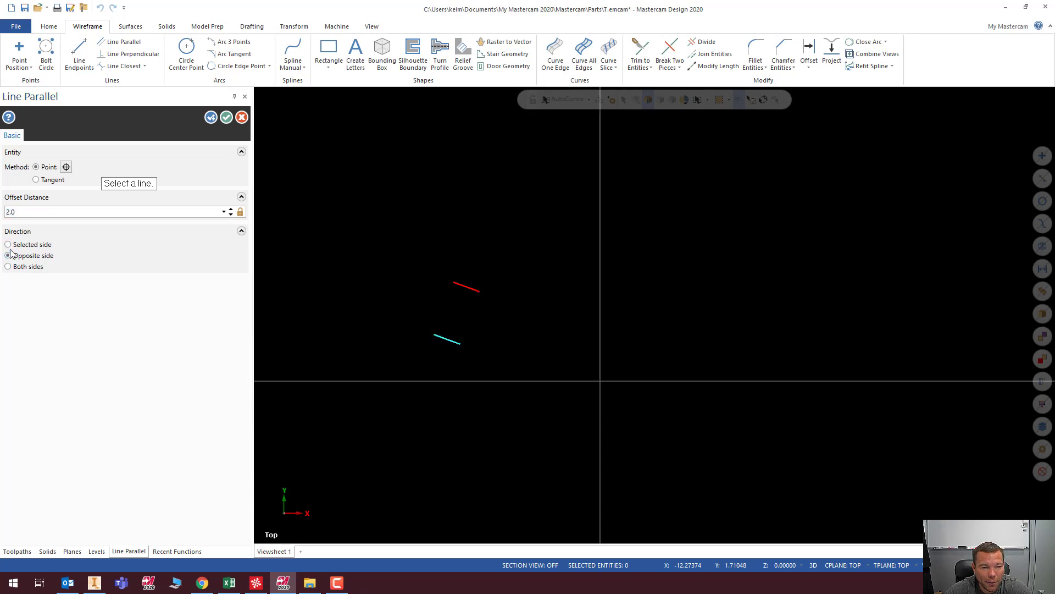
{"action": "left_click", "coordinate": [8, 245]}
{"action": "left_click", "coordinate": [9, 255]}
{"action": "left_click", "coordinate": [8, 245]}
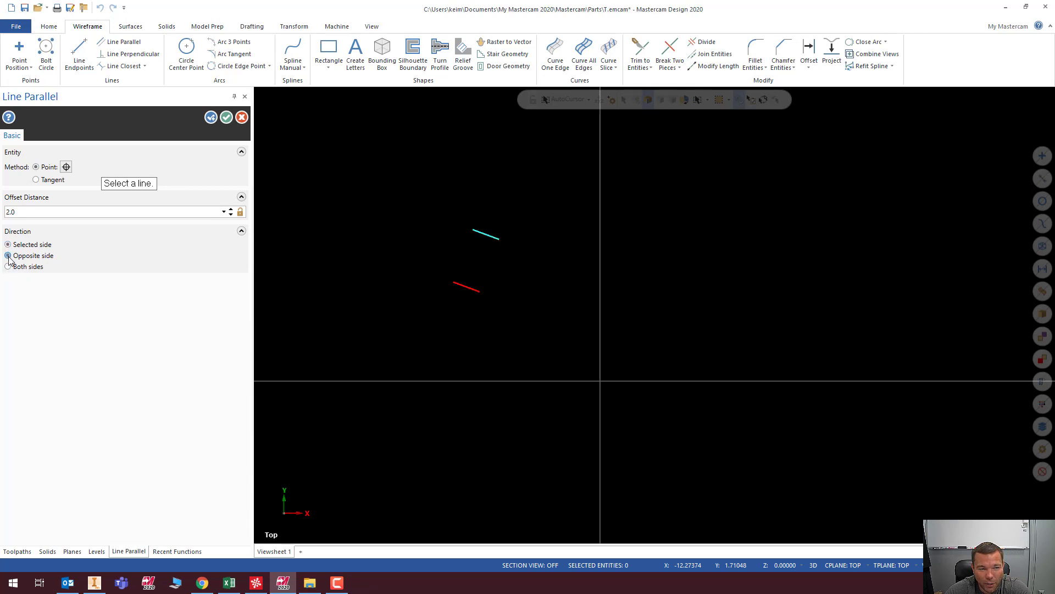
{"action": "left_click", "coordinate": [8, 257]}
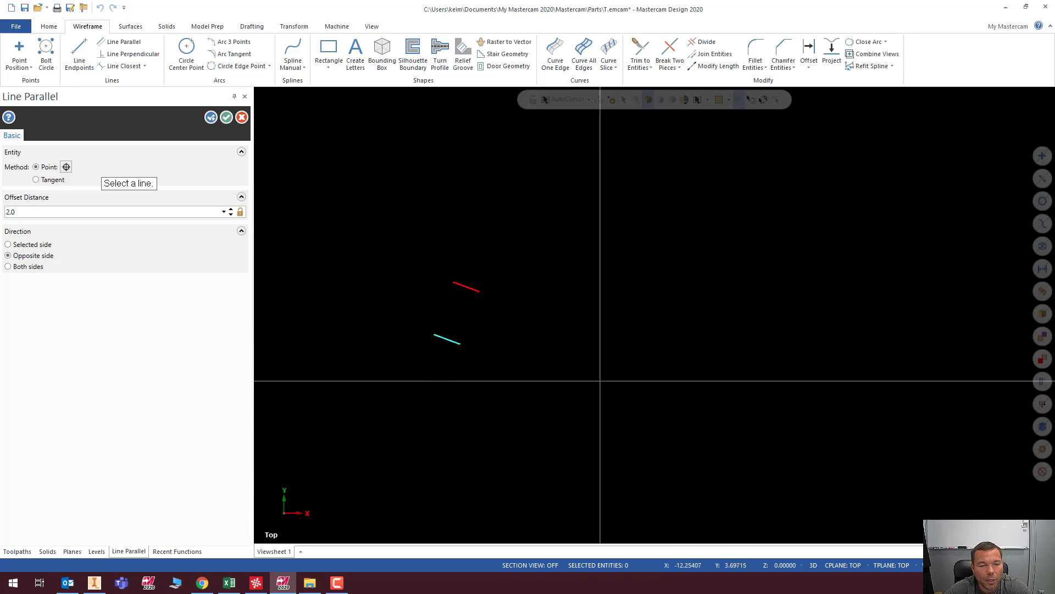
{"action": "left_click", "coordinate": [9, 267]}
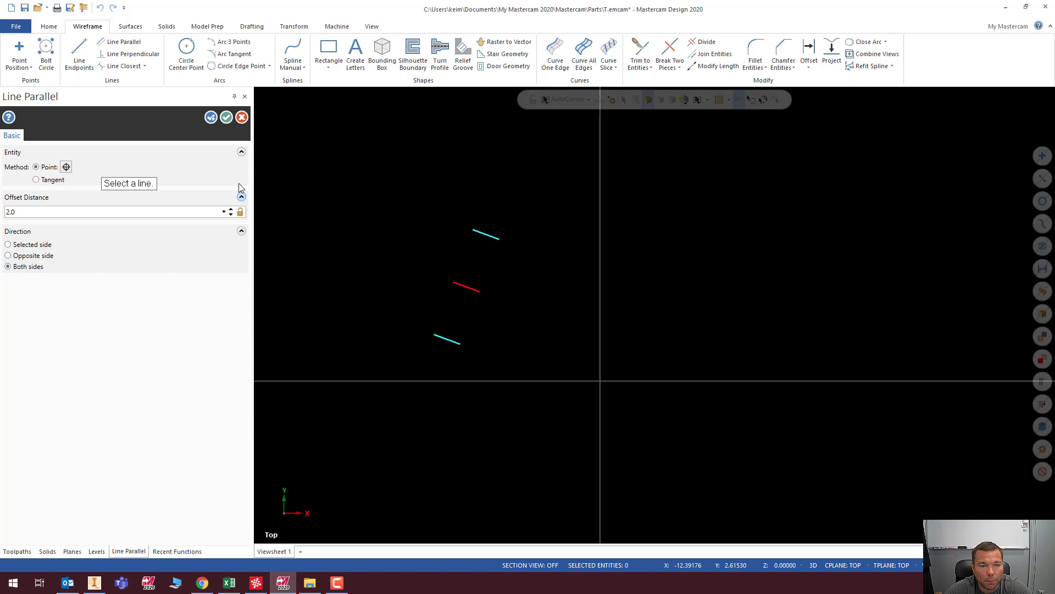
{"action": "left_click", "coordinate": [227, 118]}
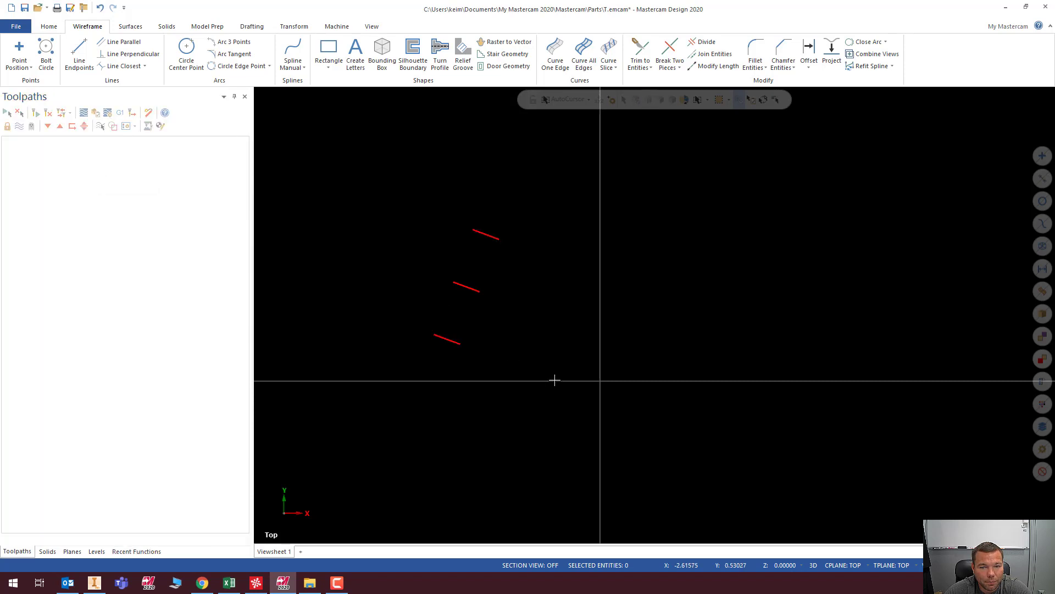
Create a line perpendicular to the lowest sloped line with length 2.0 on both sides, placed to the lower right of the origin.
{"action": "left_click", "coordinate": [137, 53]}
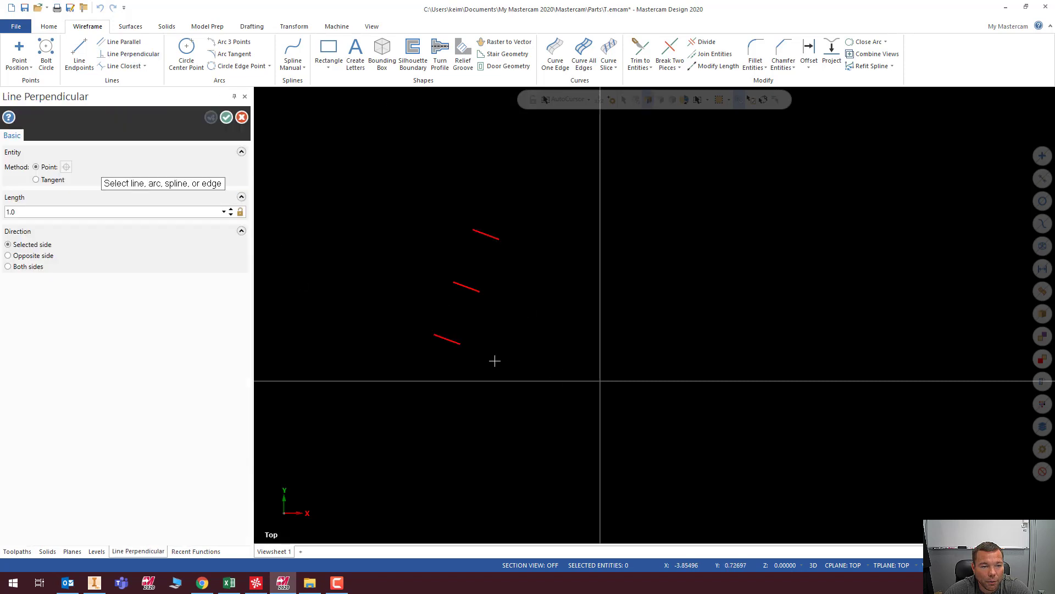
{"action": "scroll", "coordinate": [363, 351], "scroll_direction": "up", "scroll_amount": 3}
{"action": "left_click", "coordinate": [512, 343]}
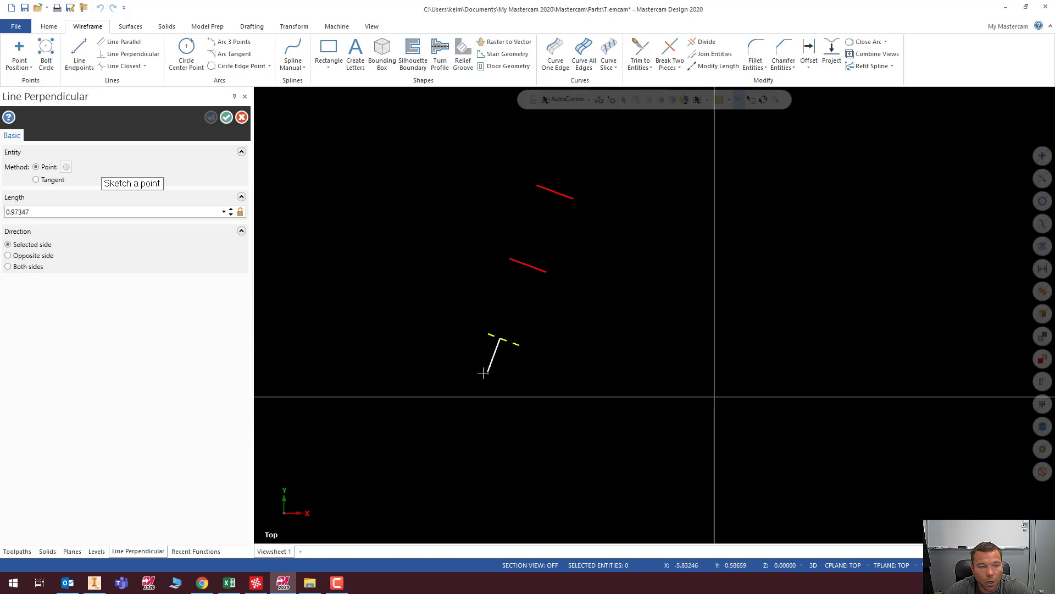
{"action": "left_click", "coordinate": [15, 258]}
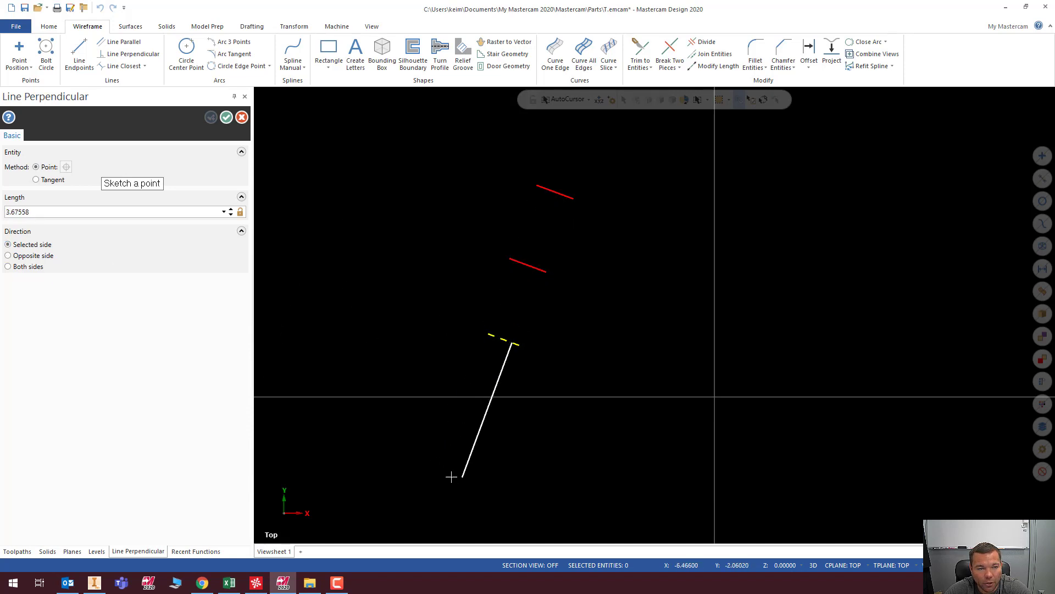
{"action": "left_click", "coordinate": [33, 267]}
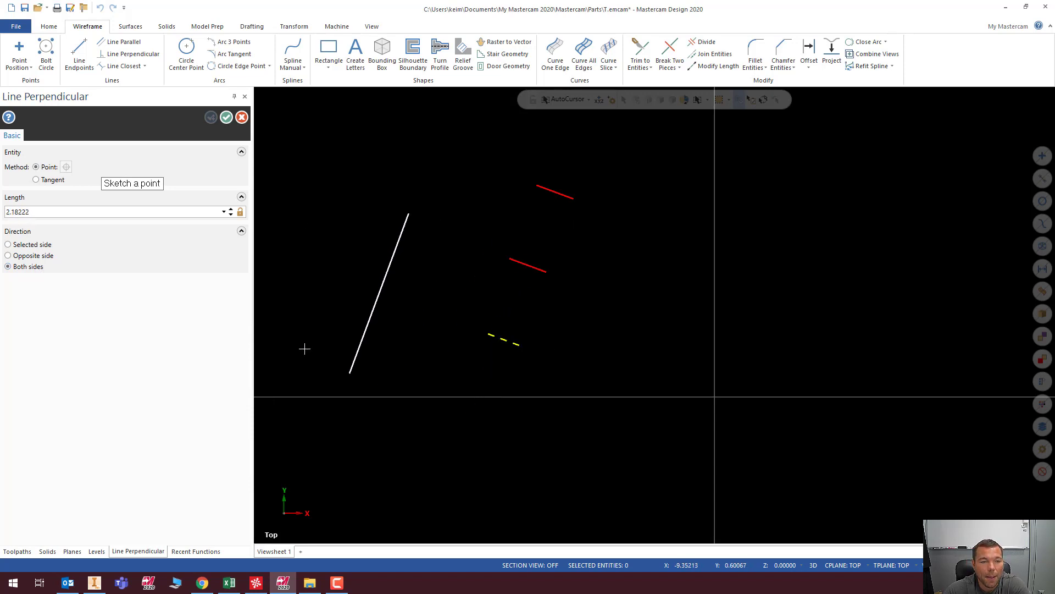
{"action": "double_click", "coordinate": [144, 212]}
{"action": "type", "text": "2."}
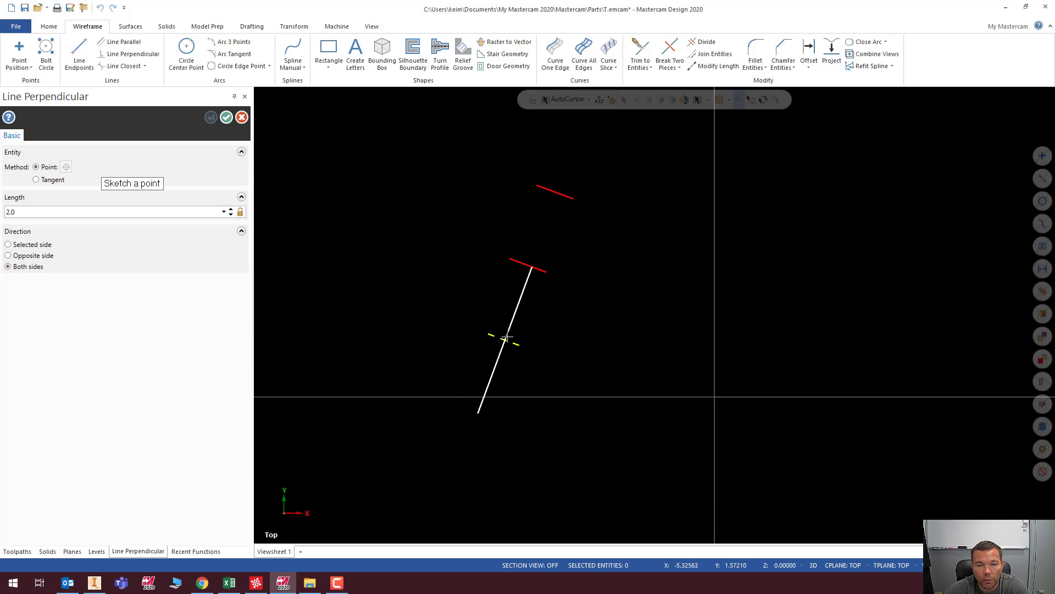
{"action": "left_click", "coordinate": [774, 426]}
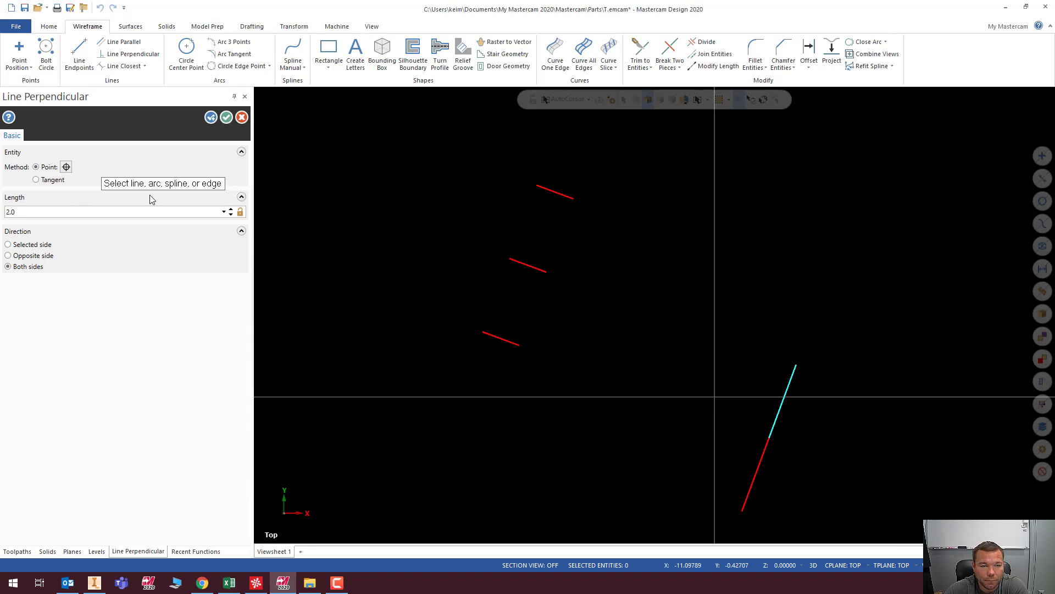
{"action": "left_click", "coordinate": [242, 118]}
Try to place a center-point circle with the locked 0.0 radius left of the parallel lines.
{"action": "left_click", "coordinate": [187, 53]}
{"action": "left_click", "coordinate": [420, 266]}
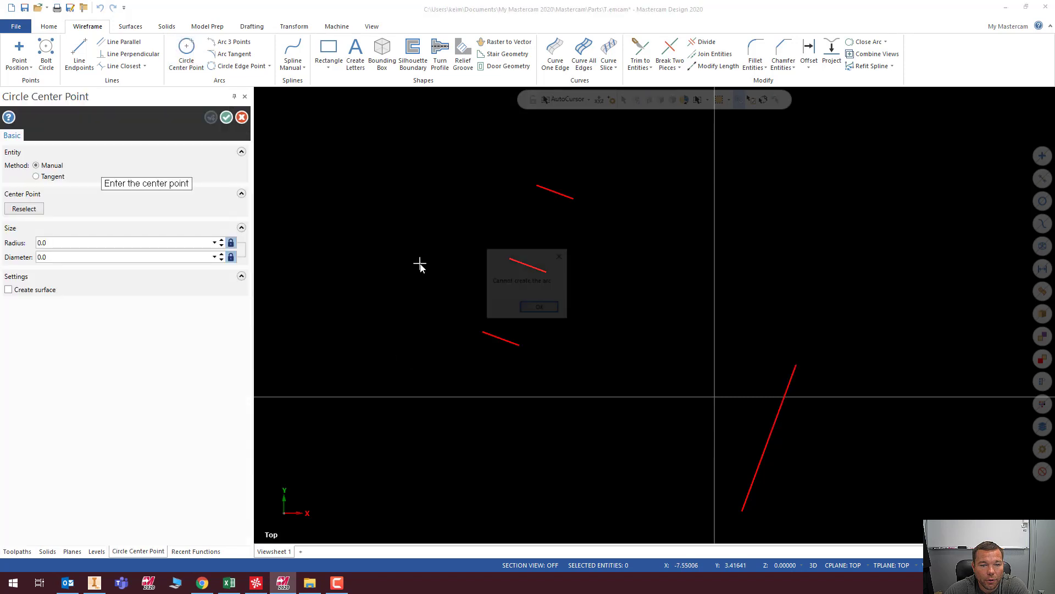
{"action": "left_click", "coordinate": [540, 309]}
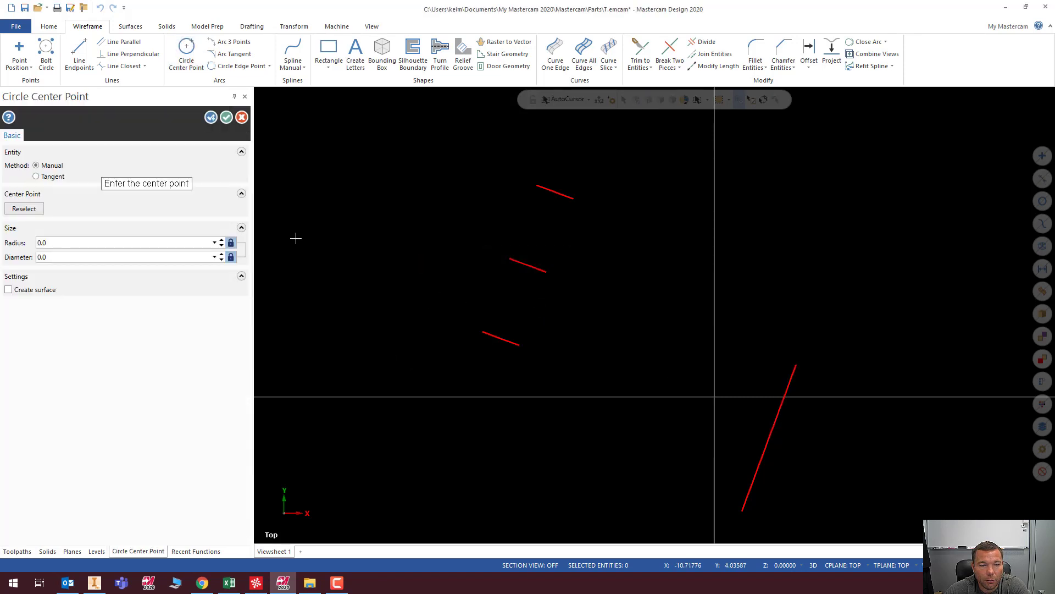
{"action": "left_click", "coordinate": [241, 117]}
{"action": "left_click", "coordinate": [186, 52]}
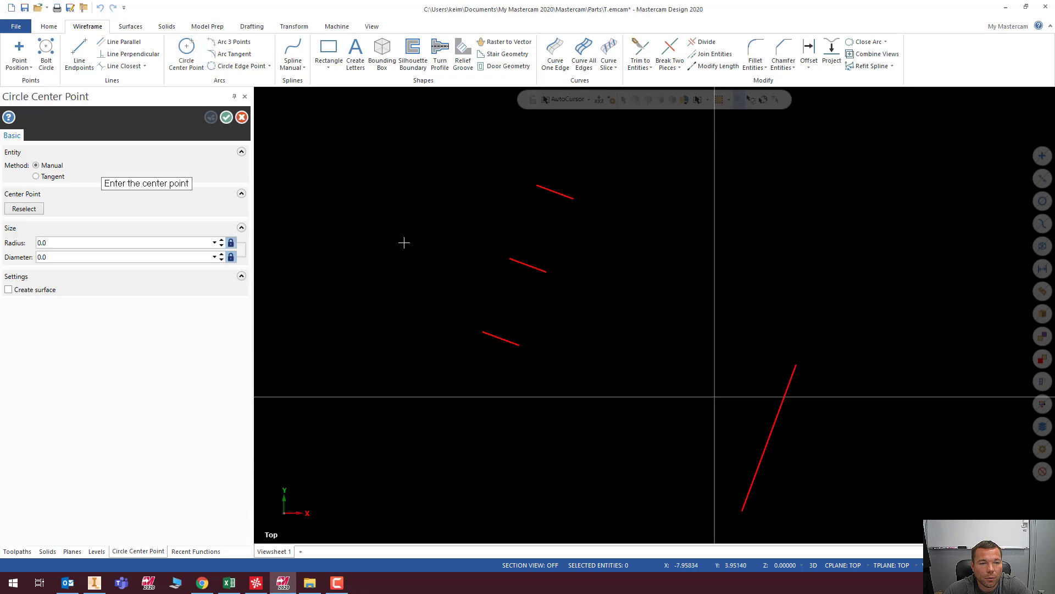
{"action": "left_click", "coordinate": [405, 242]}
{"action": "key", "text": "Return"}
{"action": "key", "text": "Escape"}
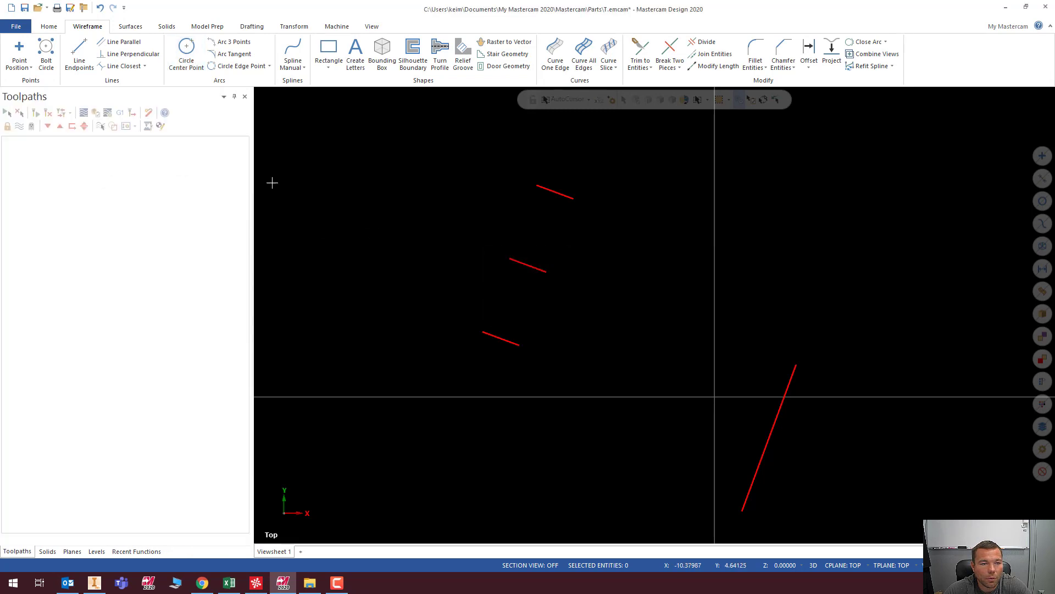
Unlock the size and create a center-point circle with radius 1.0 to the left of the parallel sloped lines.
{"action": "left_click", "coordinate": [186, 52]}
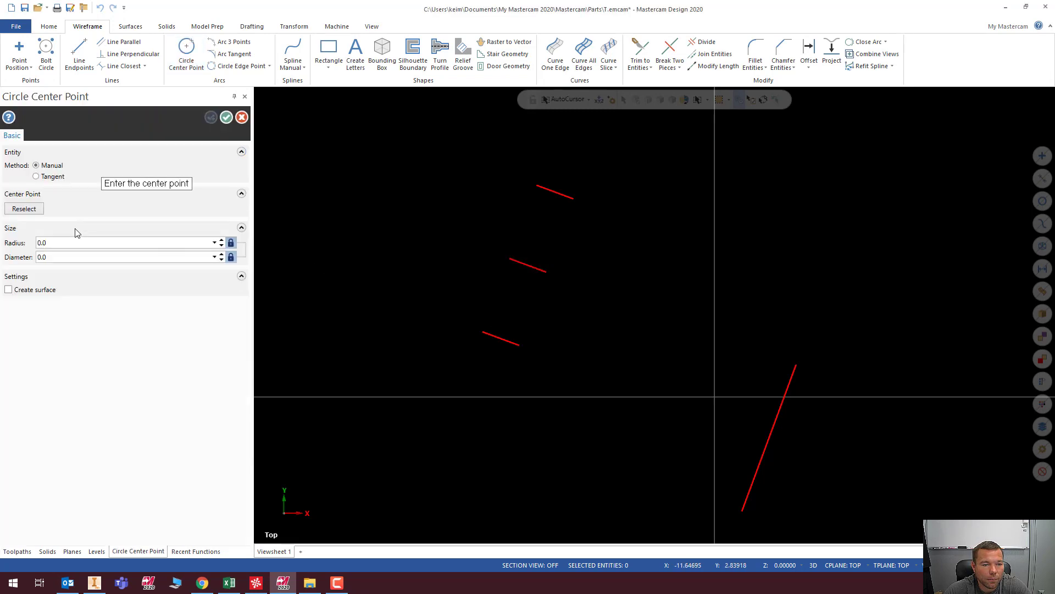
{"action": "left_click", "coordinate": [396, 240]}
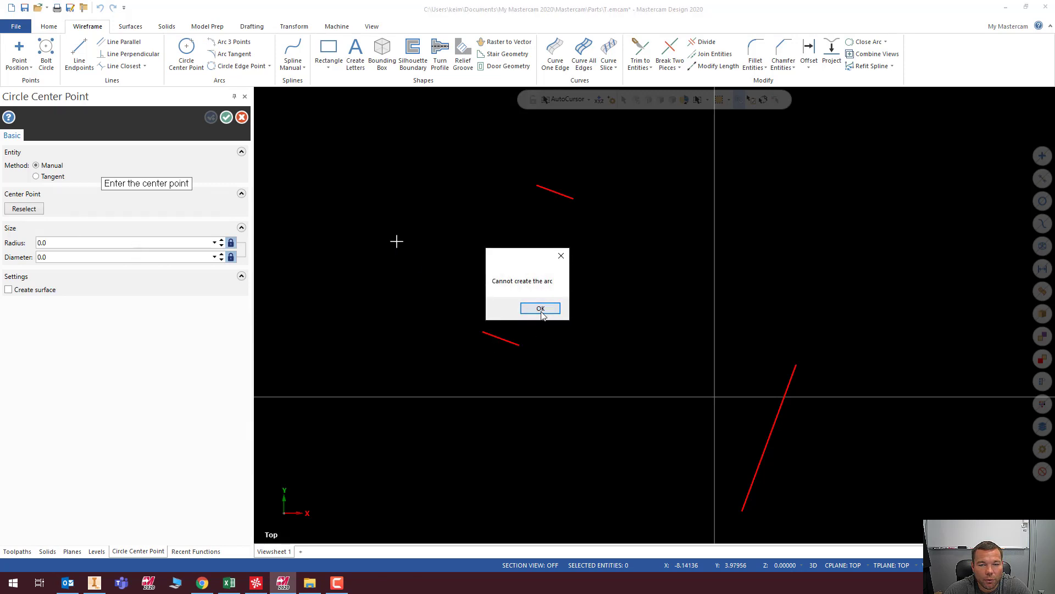
{"action": "left_click", "coordinate": [540, 309]}
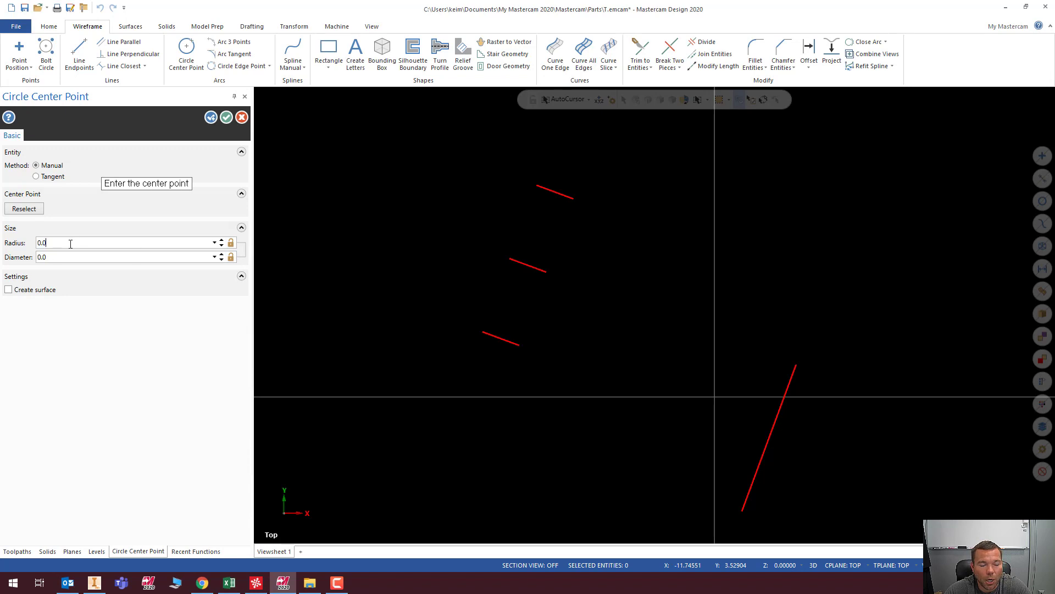
{"action": "key", "text": "BackSpace"}
{"action": "type", "text": "1"}
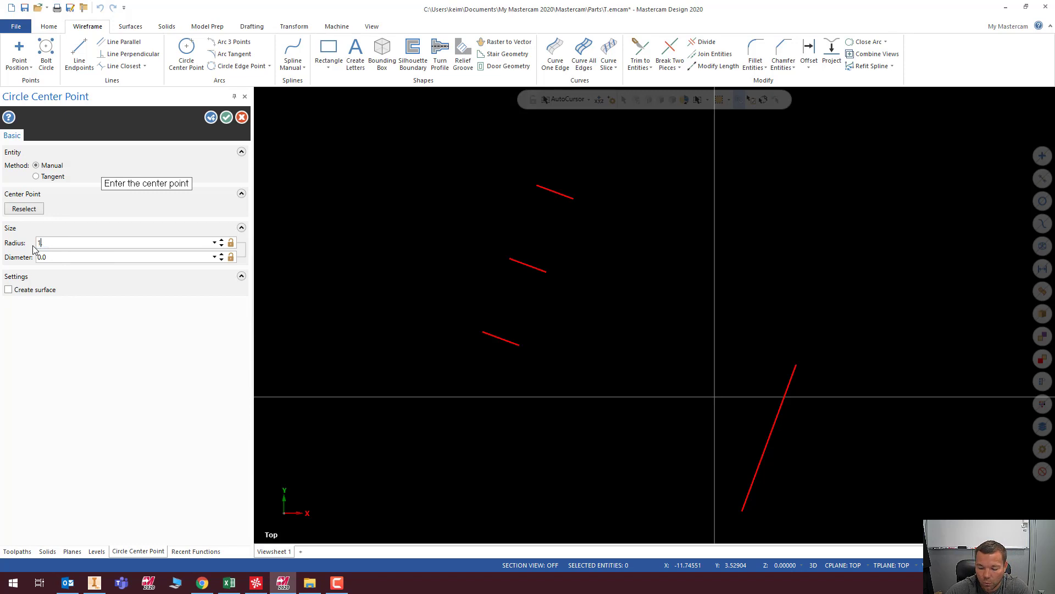
{"action": "type", "text": ".01.0"}
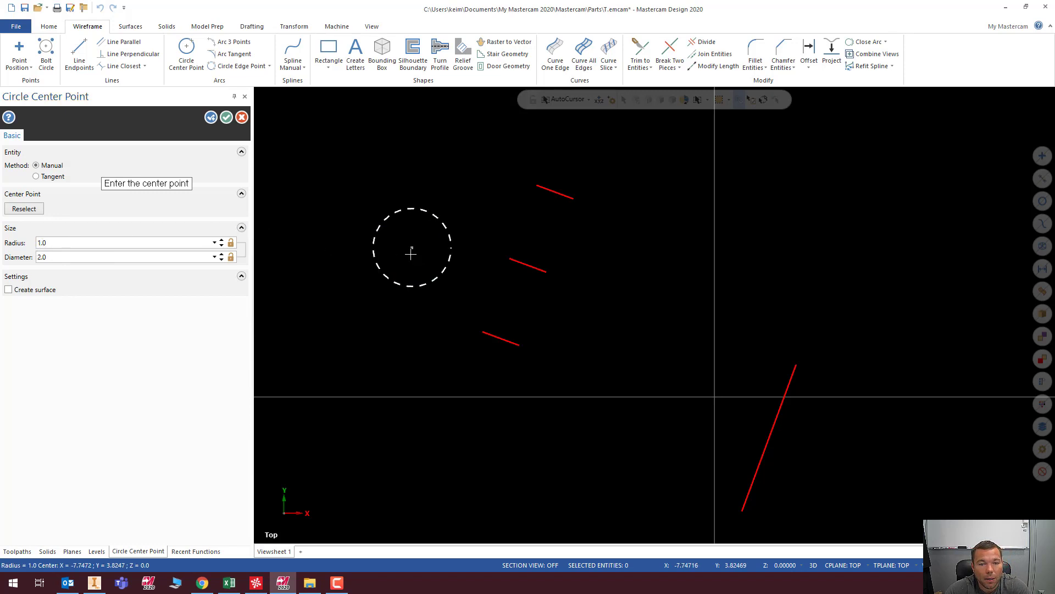
{"action": "left_click", "coordinate": [412, 246]}
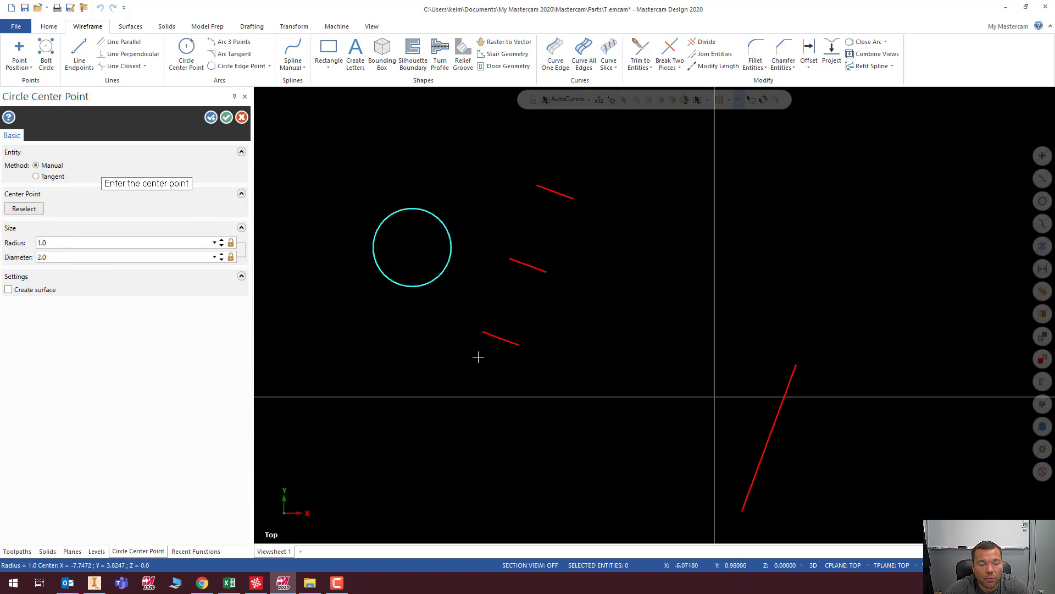
{"action": "left_click", "coordinate": [226, 117]}
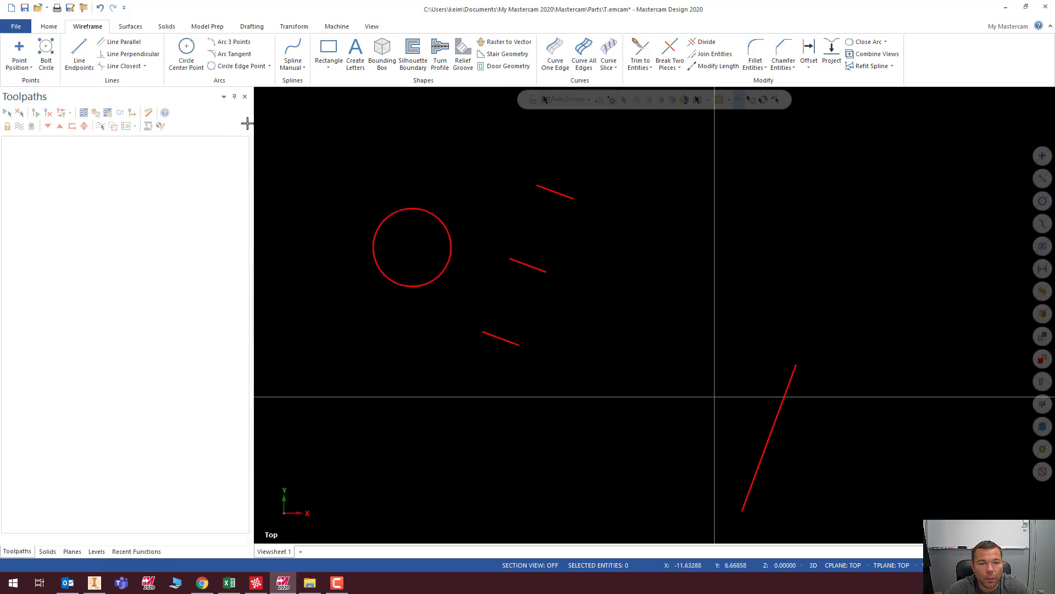
Try to create a perpendicular line tangent to the radius 1.0 circle using the Tangent method of Line Perpendicular.
{"action": "left_click", "coordinate": [127, 54]}
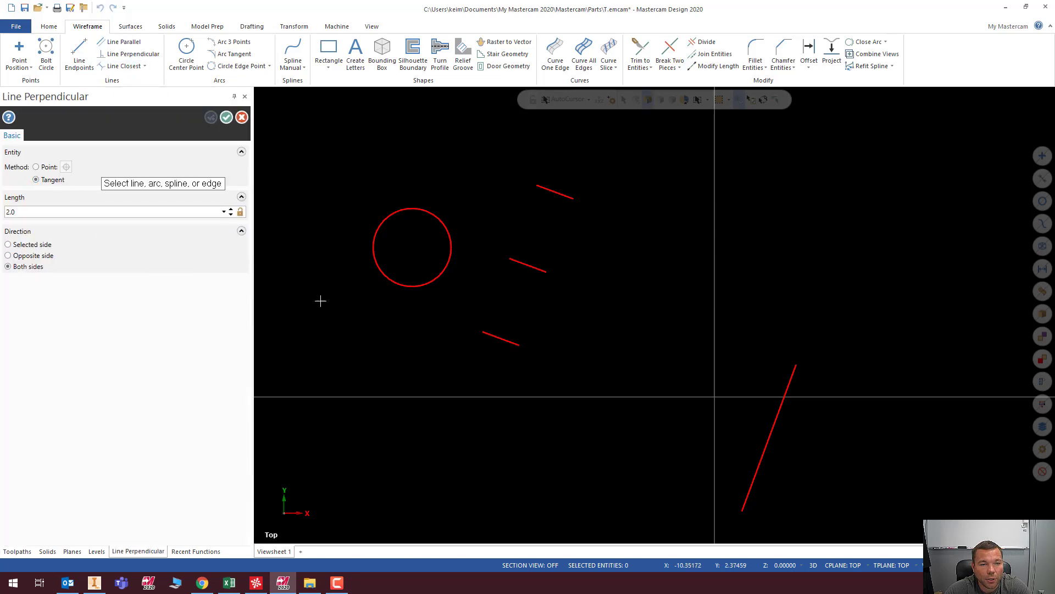
{"action": "left_click", "coordinate": [395, 284]}
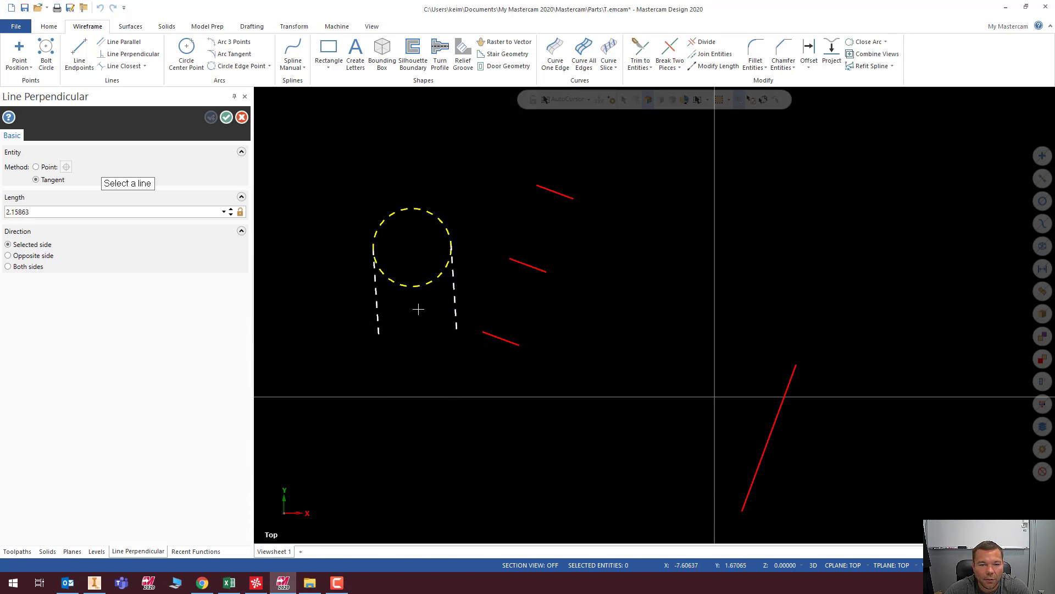
{"action": "left_click", "coordinate": [132, 54]}
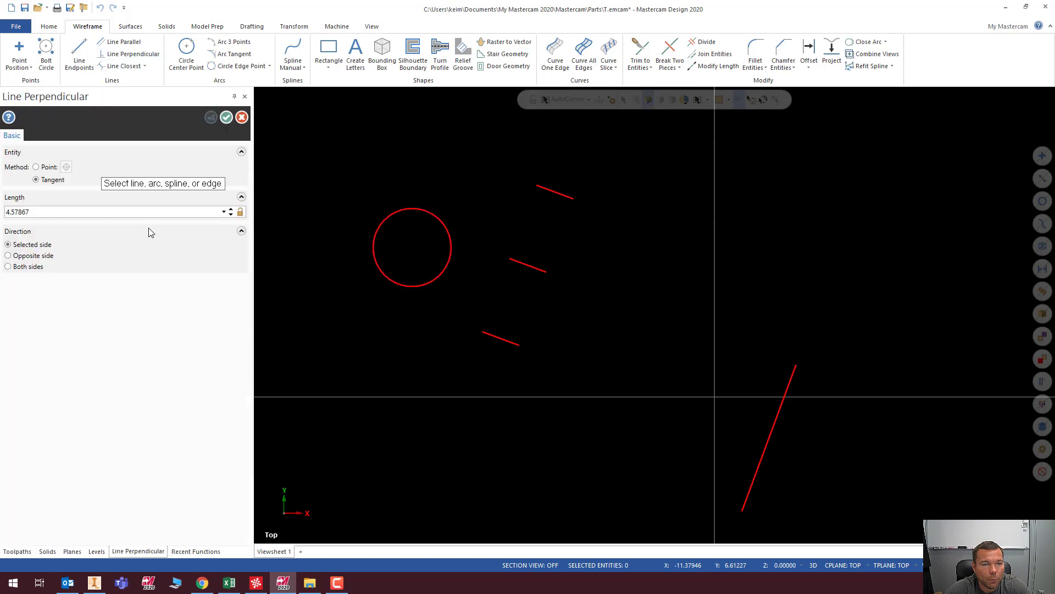
{"action": "left_click", "coordinate": [391, 289]}
{"action": "key", "text": "Escape"}
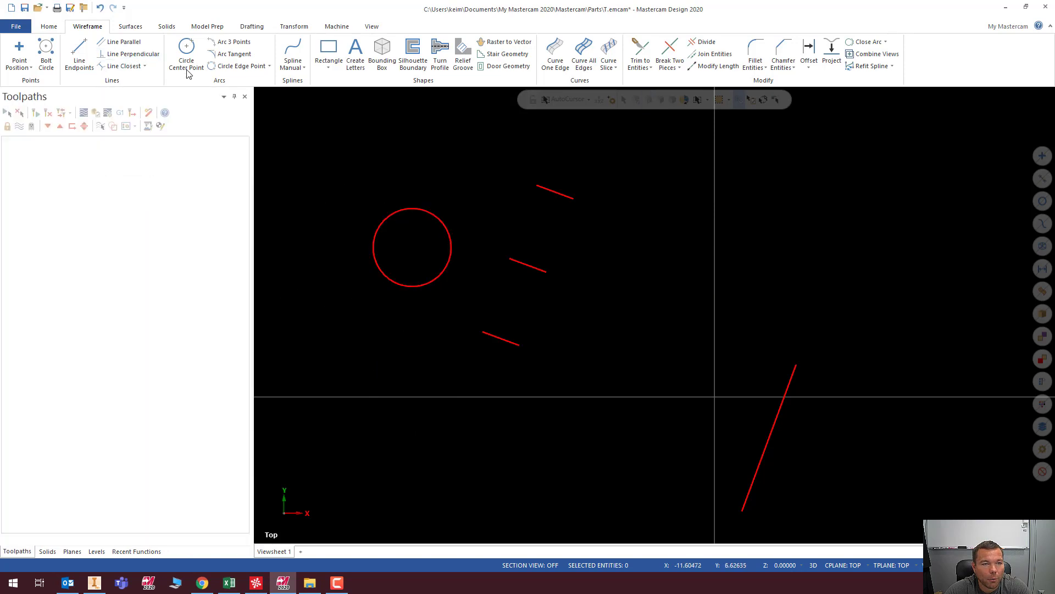
Create a line parallel to the middle sloped line on its lower side, tangent to the circle, using the Tangent method.
{"action": "left_click", "coordinate": [120, 42]}
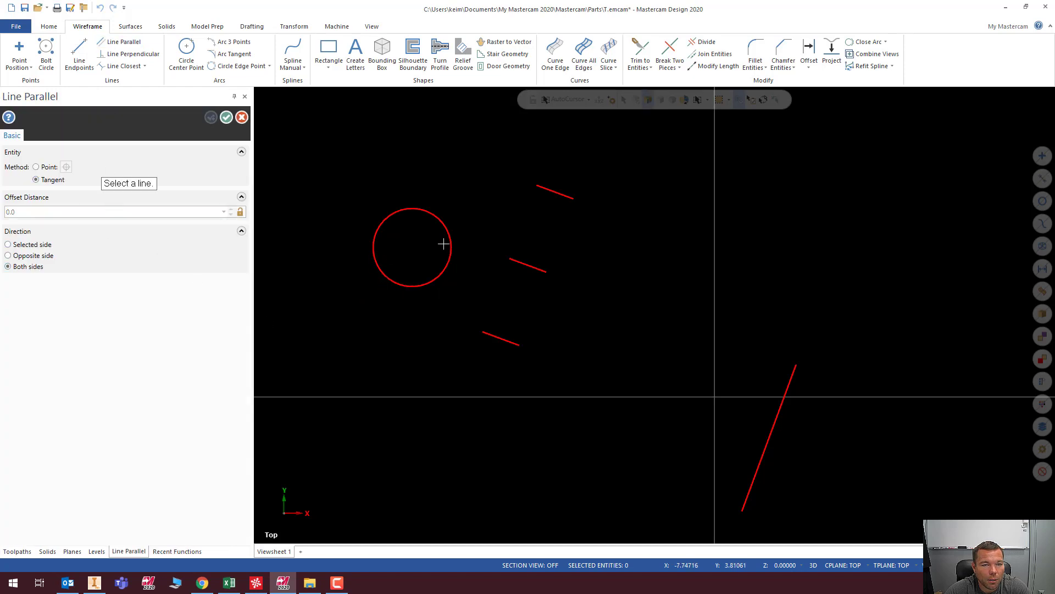
{"action": "left_click", "coordinate": [527, 265]}
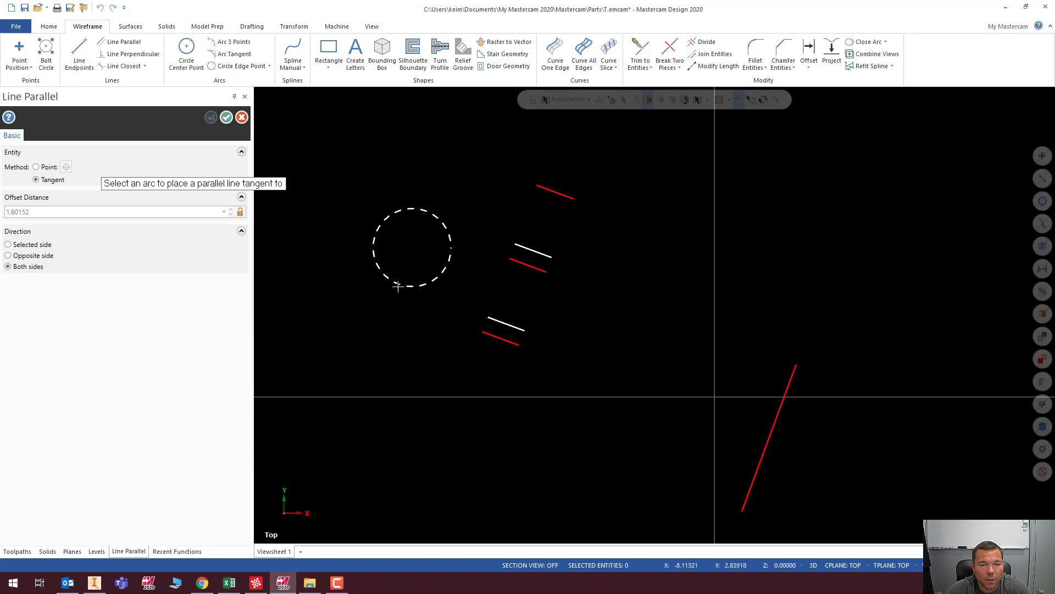
{"action": "left_click", "coordinate": [381, 227]}
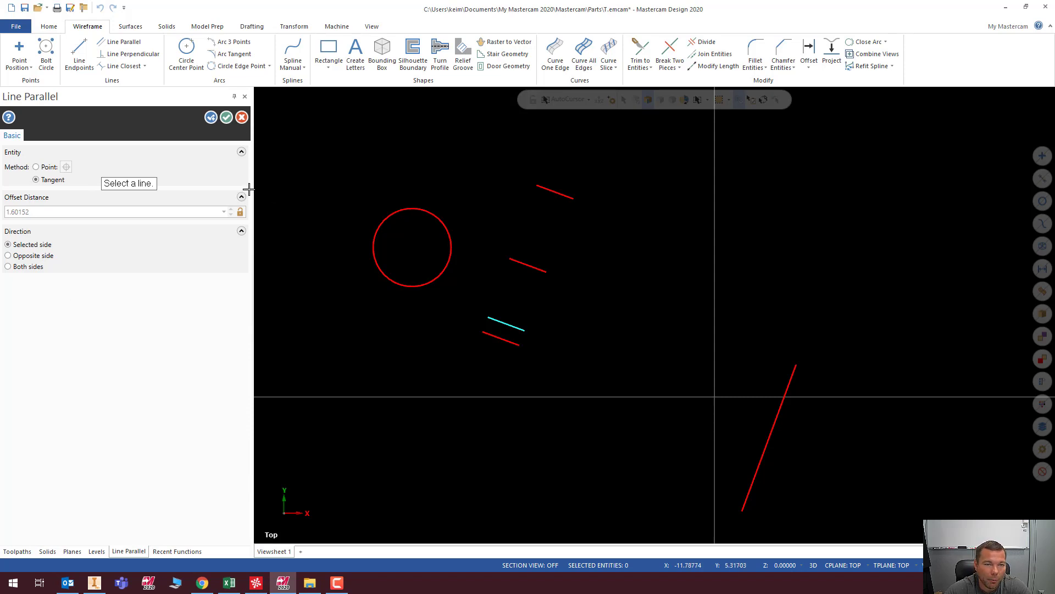
{"action": "left_click", "coordinate": [242, 117]}
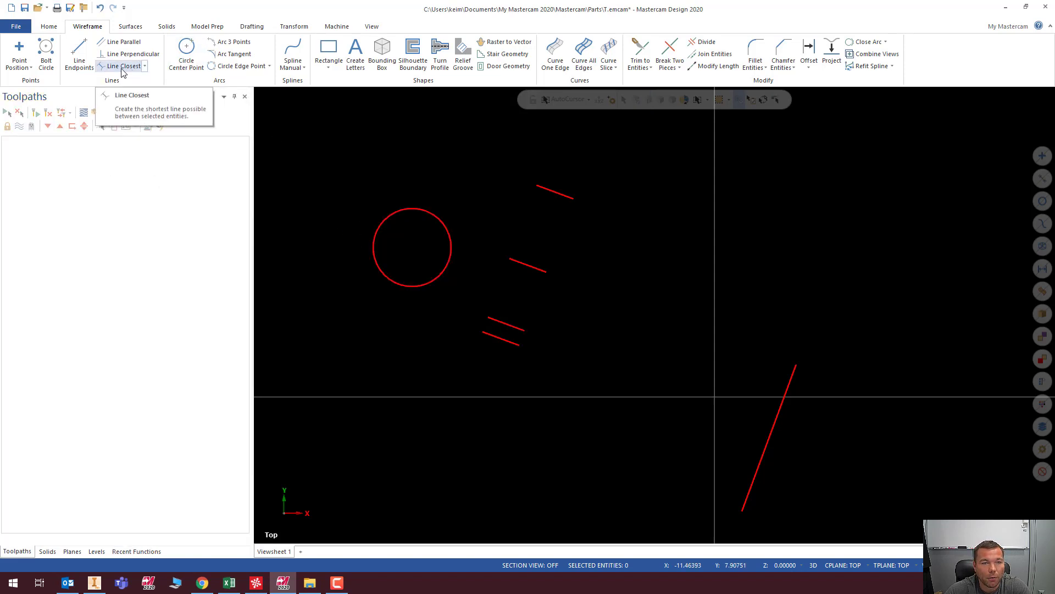
Create two center-point circles below the first one, with radii of about 1.14 and about 0.74.
{"action": "left_click", "coordinate": [187, 50]}
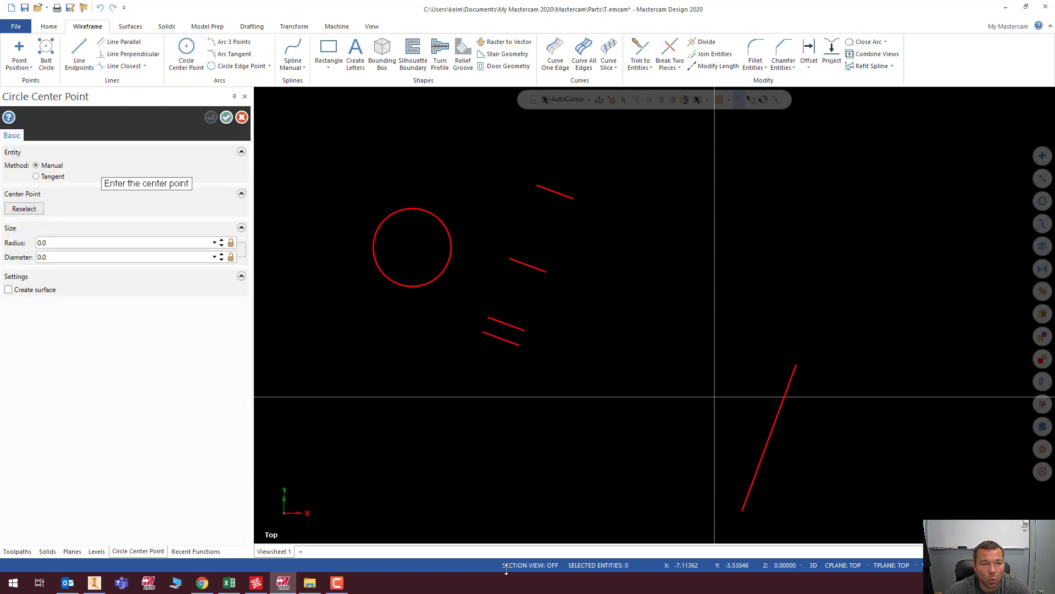
{"action": "left_click", "coordinate": [378, 369]}
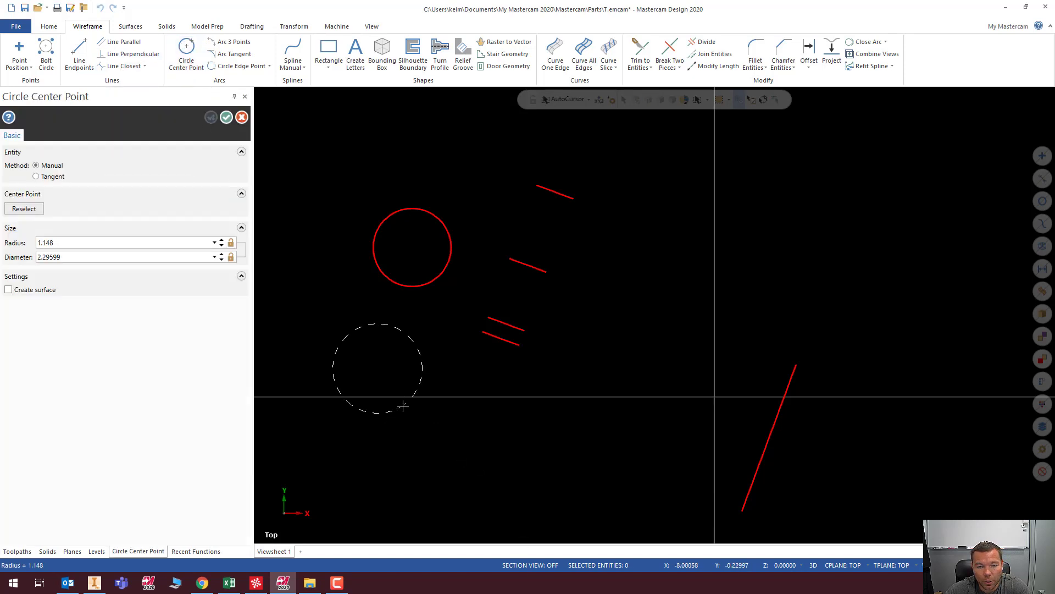
{"action": "left_click", "coordinate": [403, 405]}
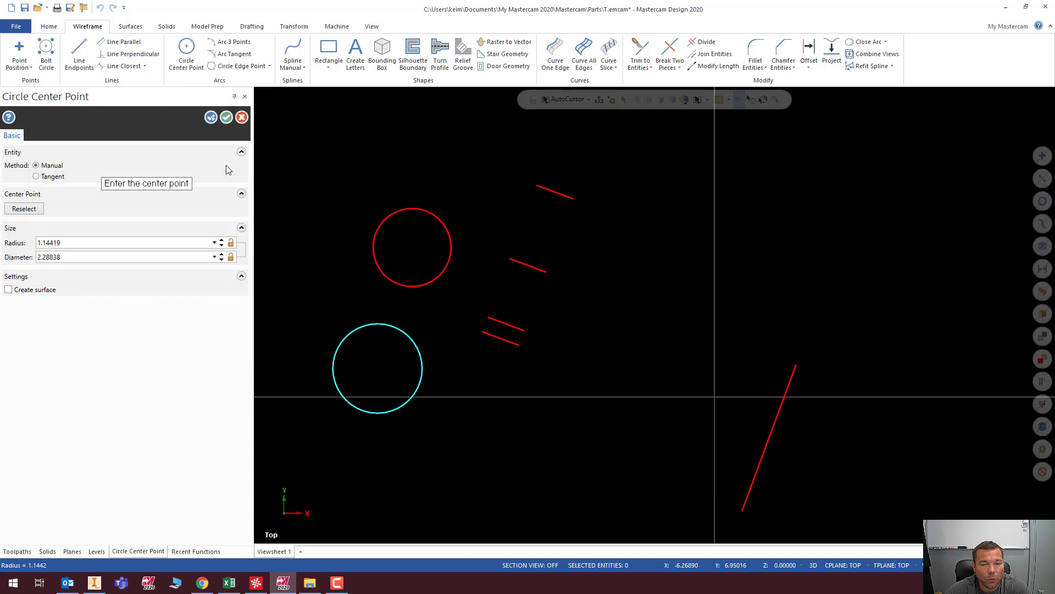
{"action": "left_click", "coordinate": [465, 407]}
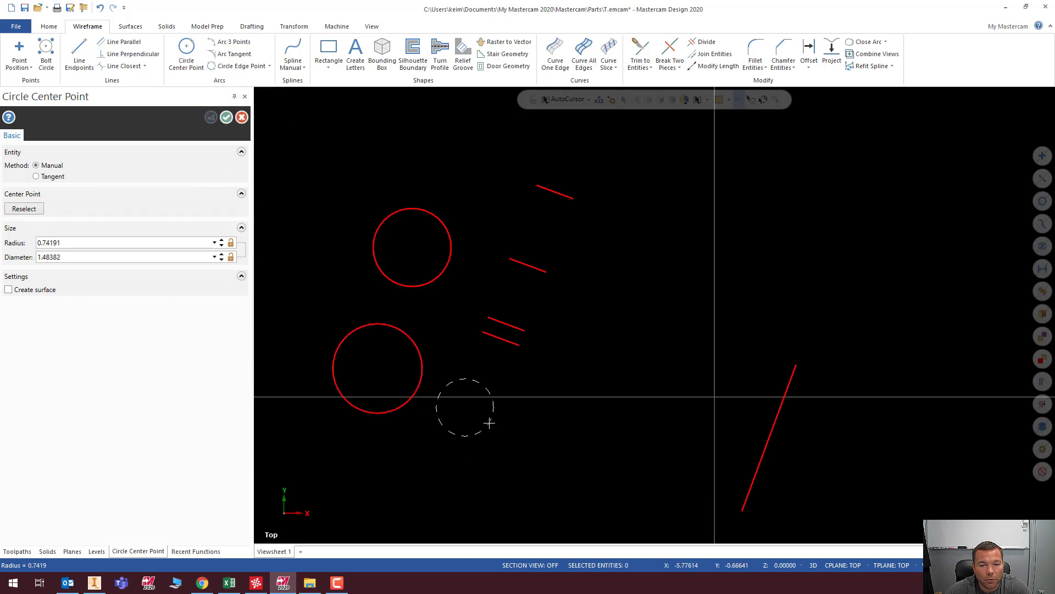
{"action": "left_click", "coordinate": [489, 422]}
{"action": "key", "text": "Escape"}
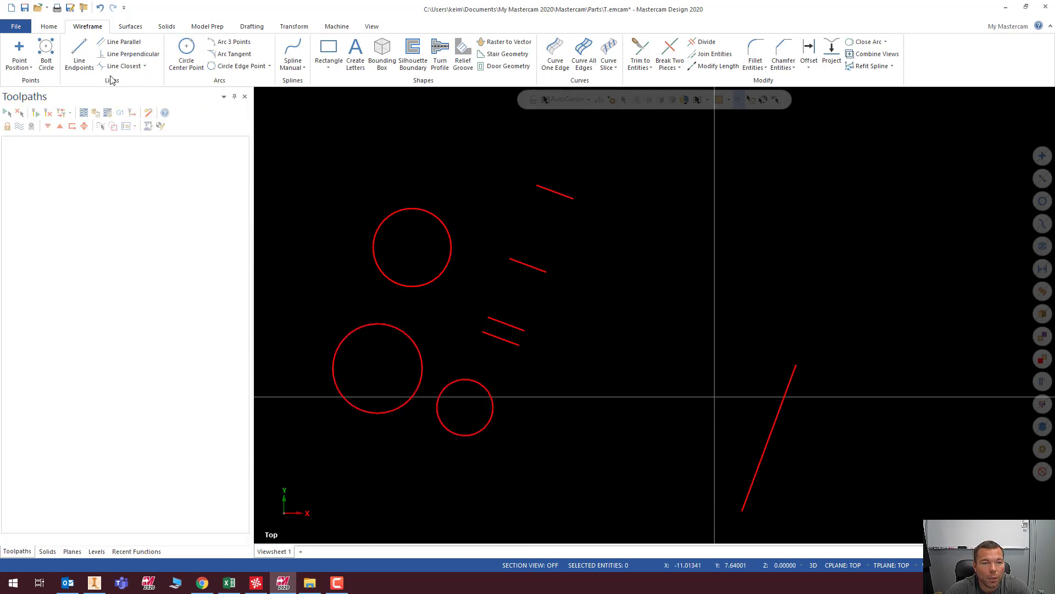
Create the shortest line between the upper circle and the large lower circle with Line Closest.
{"action": "left_click", "coordinate": [135, 68]}
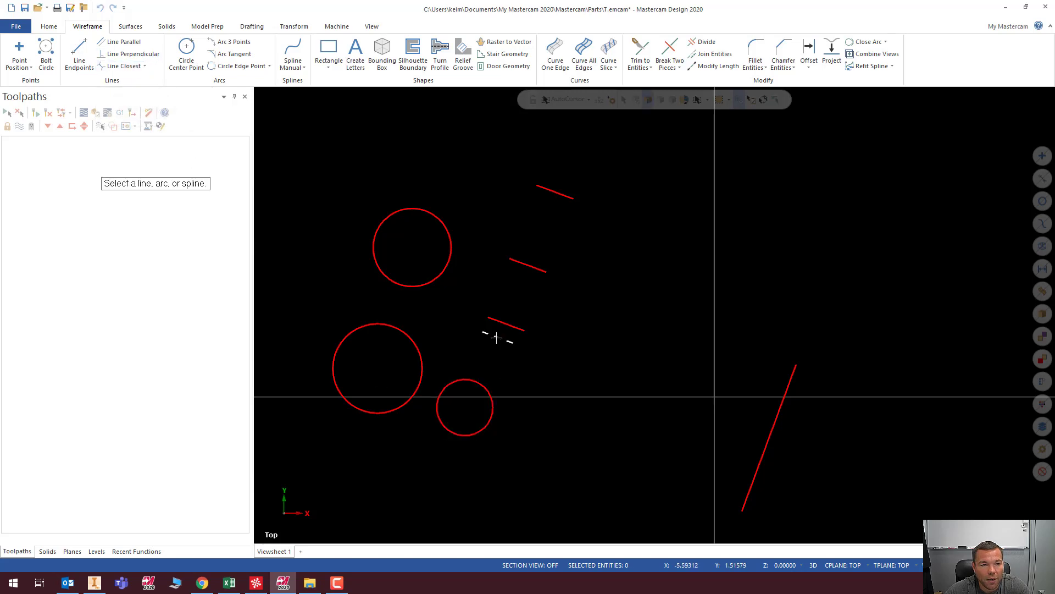
{"action": "left_click", "coordinate": [385, 275]}
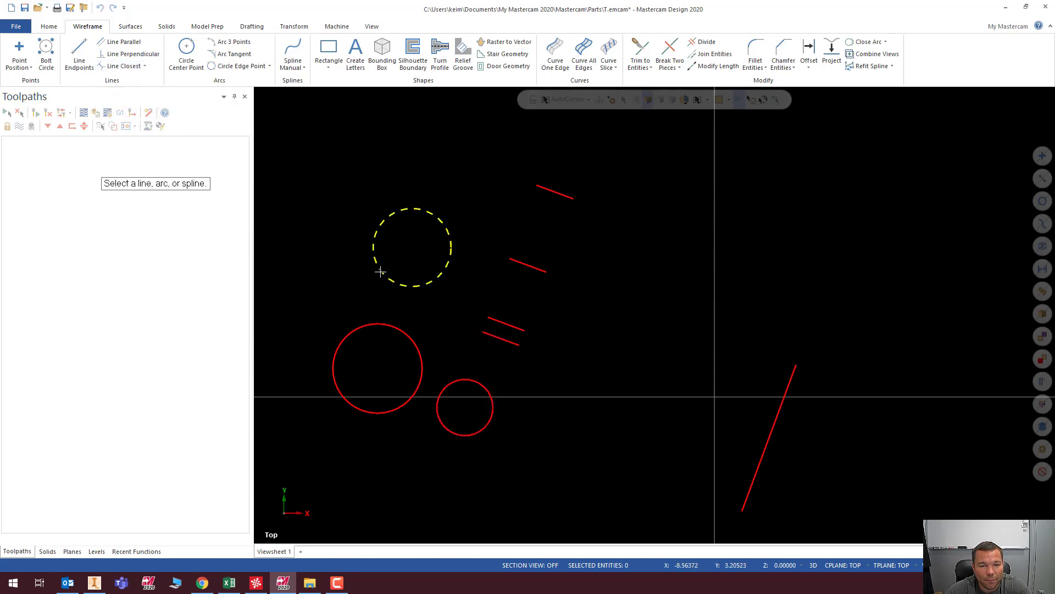
{"action": "left_click", "coordinate": [383, 319]}
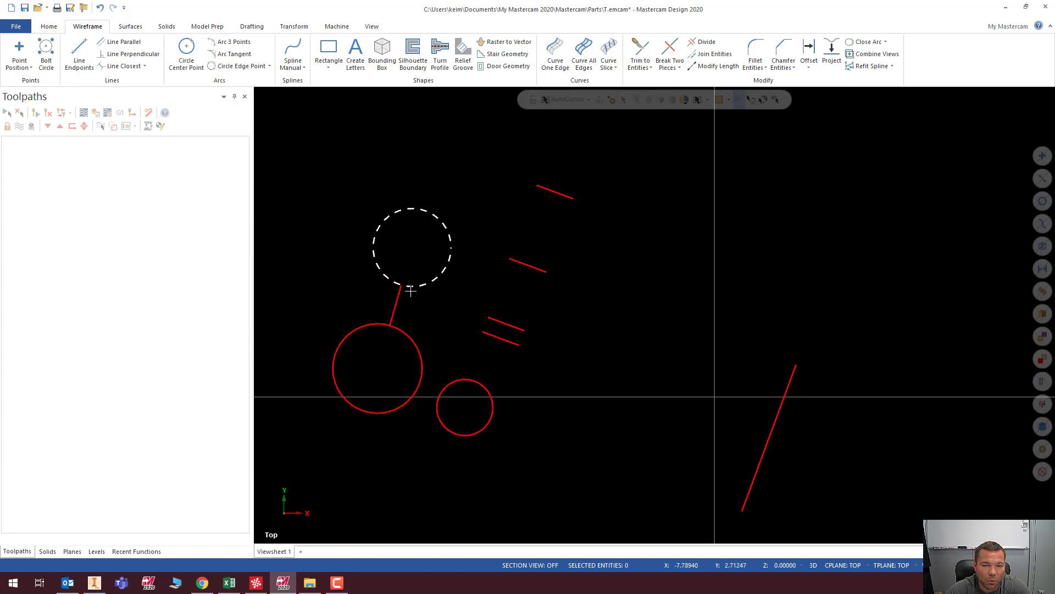
{"action": "left_click", "coordinate": [440, 276]}
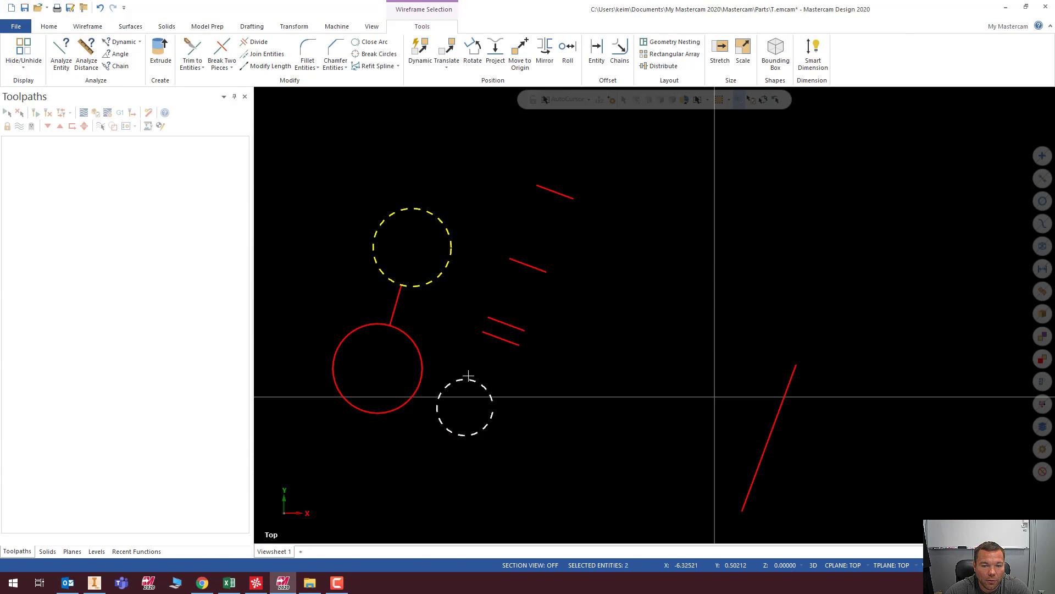
{"action": "left_click", "coordinate": [467, 379]}
{"action": "key", "text": "Escape"}
Create the shortest line between the upper circle and the smallest circle with Line Closest.
{"action": "left_click", "coordinate": [120, 67]}
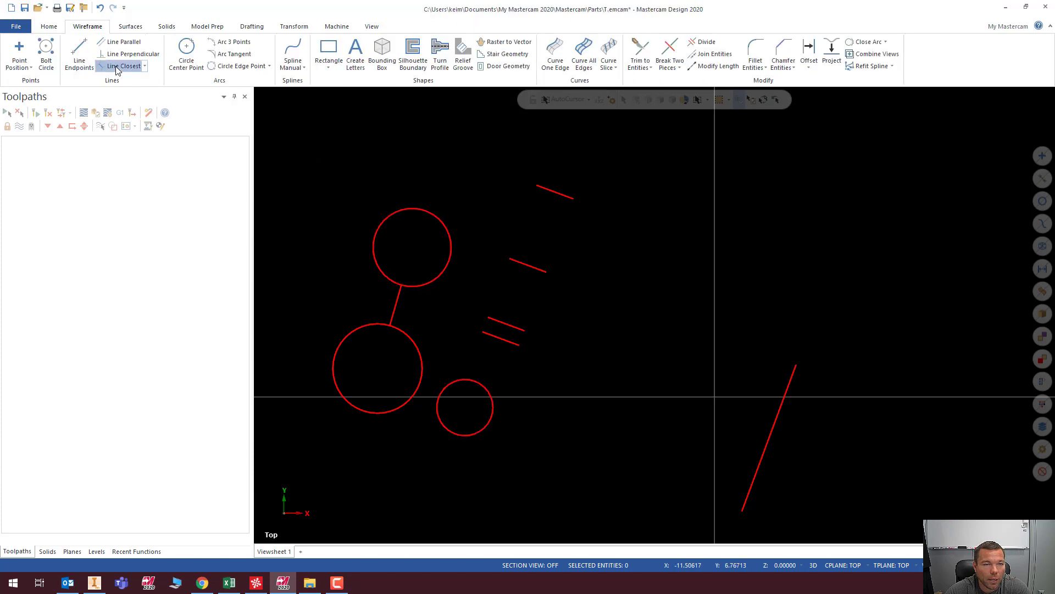
{"action": "left_click", "coordinate": [420, 292]}
{"action": "left_click", "coordinate": [451, 378]}
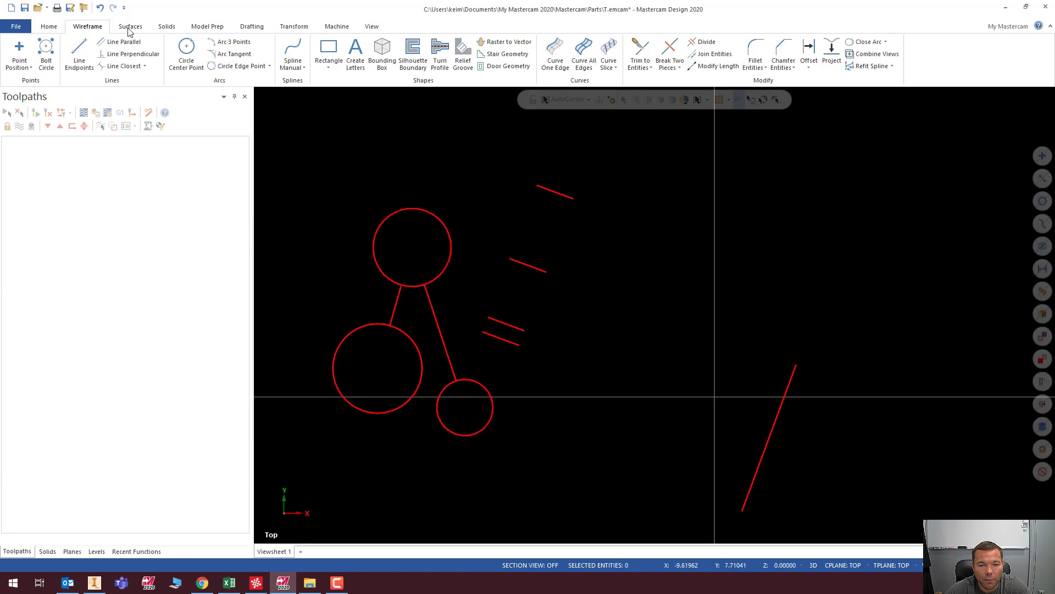
Create the shortest line between the large lower circle and the lowest short sloped line with Line Closest.
{"action": "left_click", "coordinate": [121, 66]}
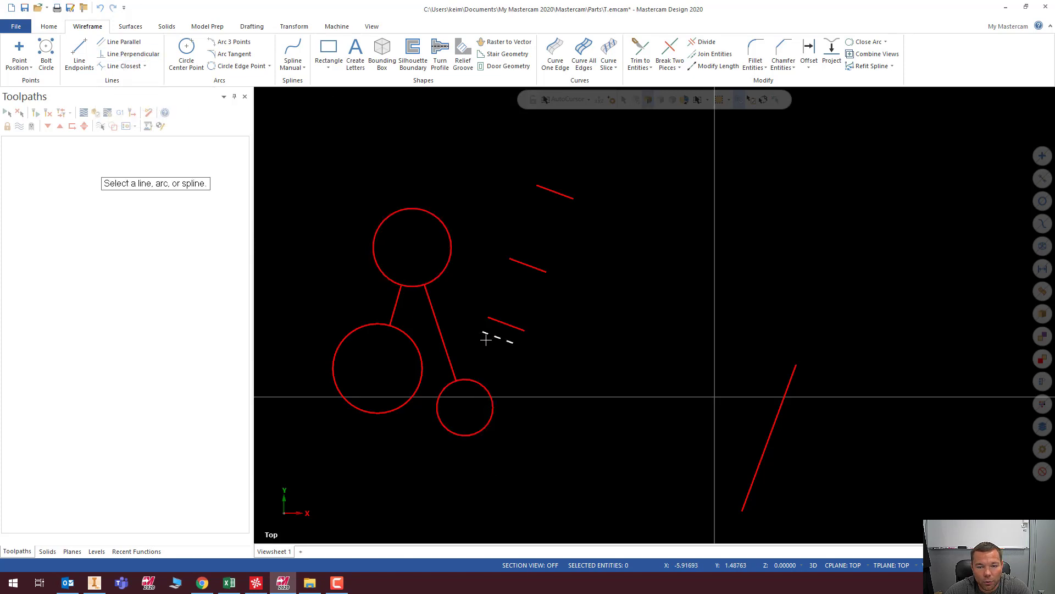
{"action": "left_click", "coordinate": [419, 351]}
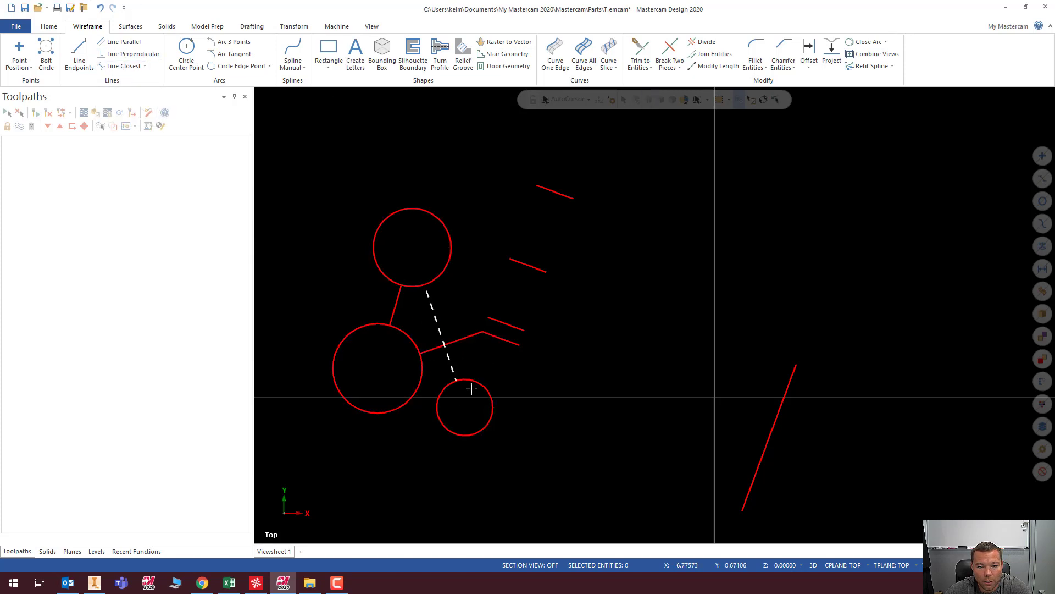
{"action": "left_click", "coordinate": [477, 334]}
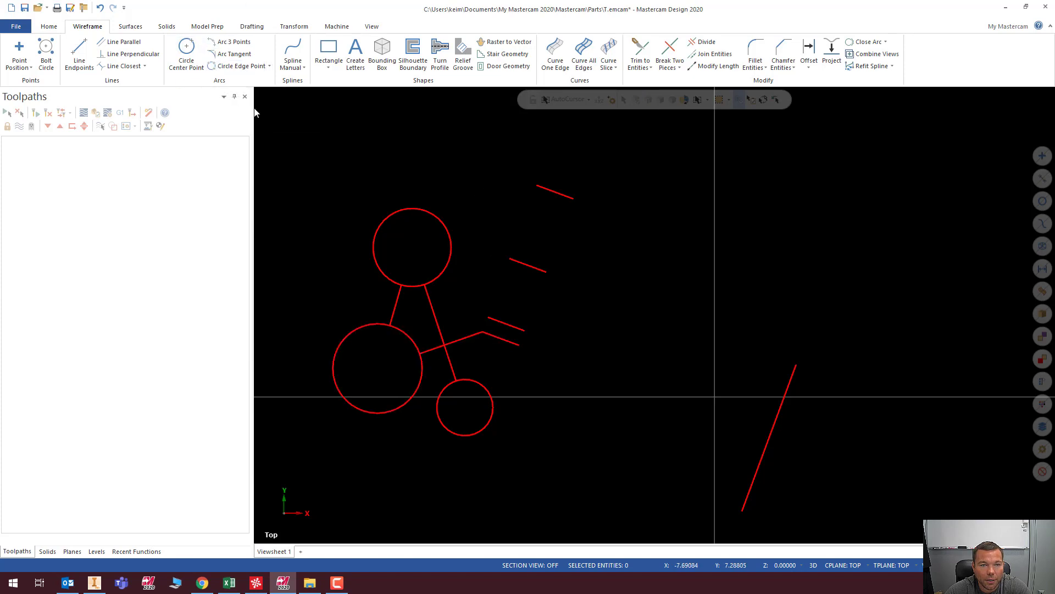
Create the shortest line between the smallest circle and the lowest short sloped line with Line Closest.
{"action": "left_click", "coordinate": [121, 66]}
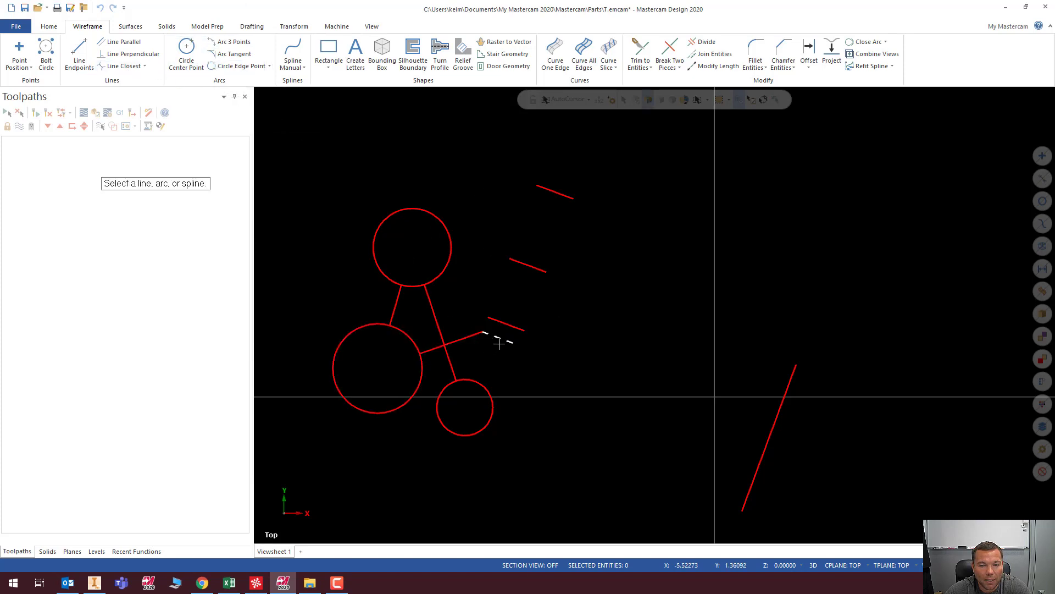
{"action": "left_click", "coordinate": [486, 382]}
{"action": "left_click", "coordinate": [494, 337]}
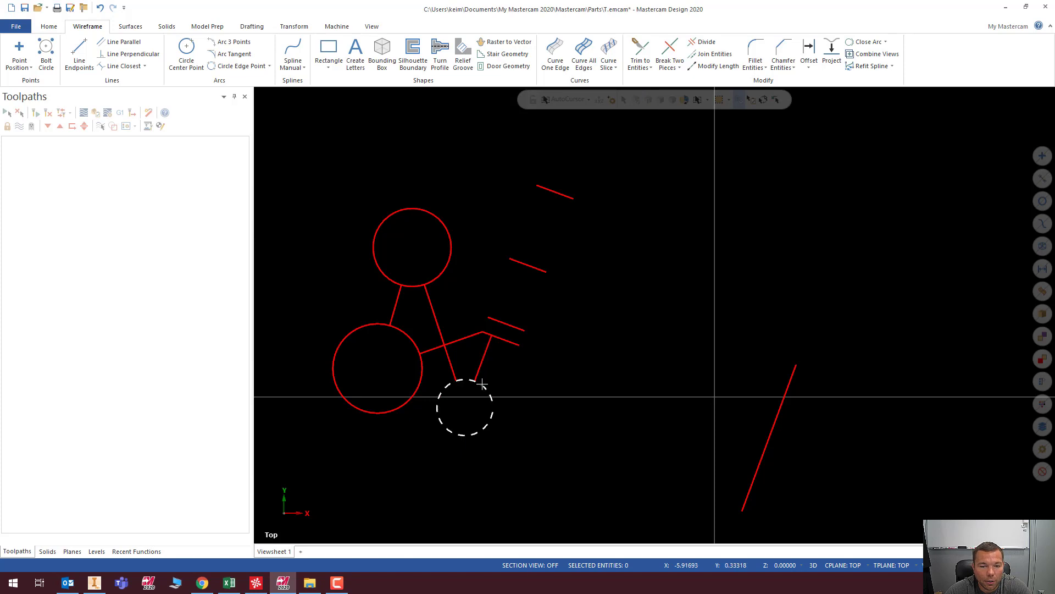
{"action": "scroll", "coordinate": [478, 382], "scroll_direction": "up", "scroll_amount": 3}
{"action": "scroll", "coordinate": [477, 382], "scroll_direction": "up", "scroll_amount": 1}
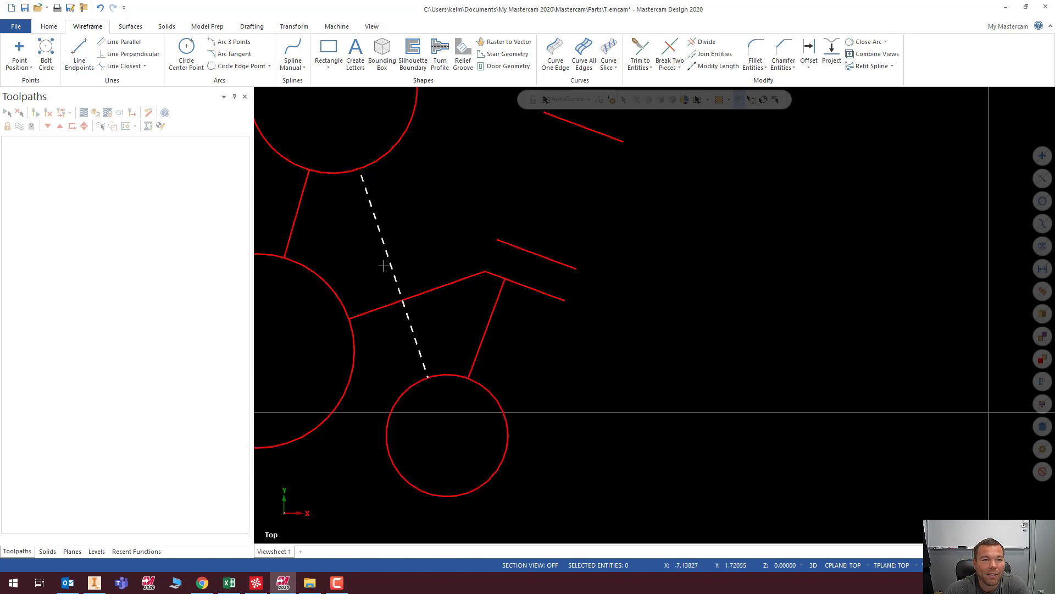
{"action": "left_click", "coordinate": [145, 66]}
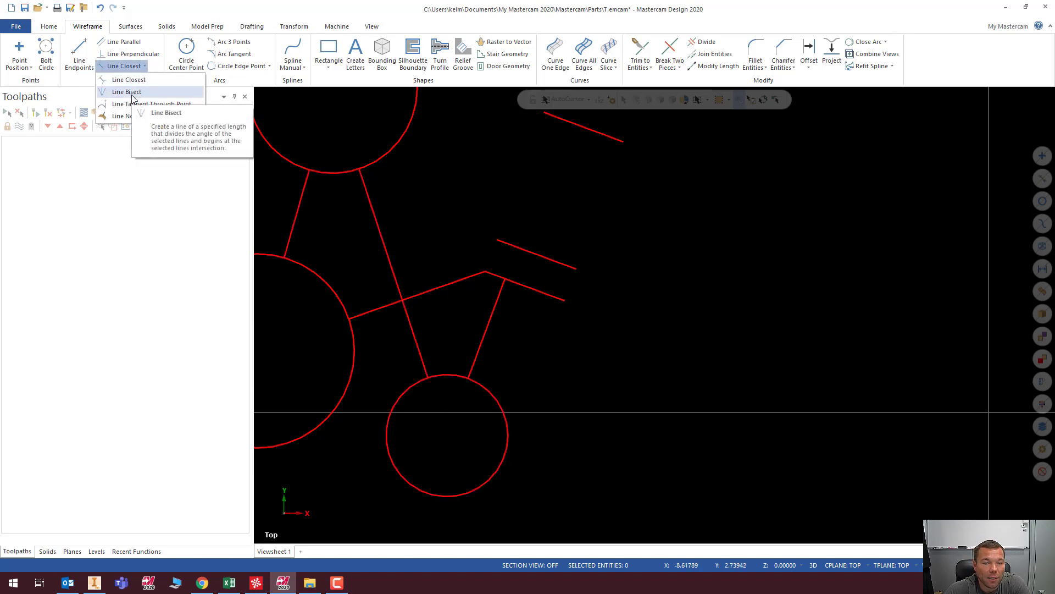
{"action": "left_click", "coordinate": [323, 218]}
{"action": "scroll", "coordinate": [409, 287], "scroll_direction": "down", "scroll_amount": 3}
Draw an upright V from two connected freeform lines in the empty area beside the circles, its second leg about 5.57 long.
{"action": "left_click", "coordinate": [80, 52]}
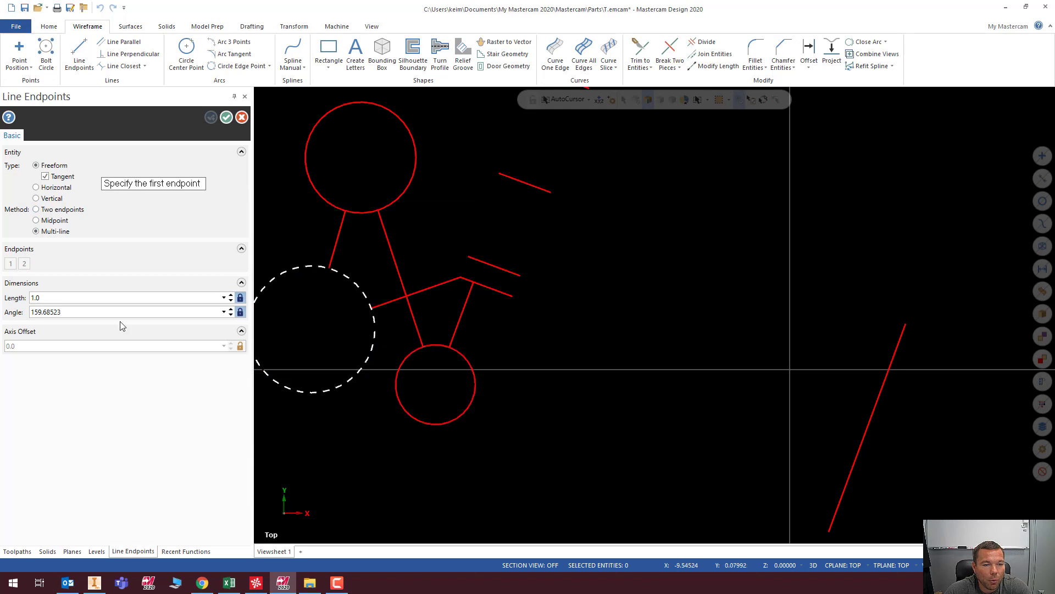
{"action": "scroll", "coordinate": [313, 352], "scroll_direction": "down", "scroll_amount": 4}
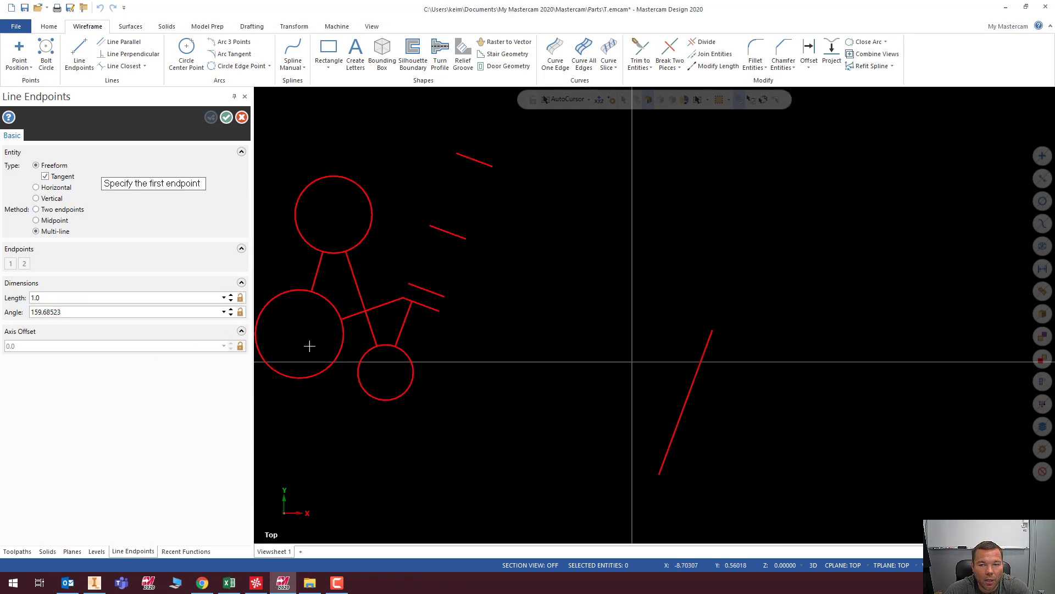
{"action": "left_click", "coordinate": [500, 203]}
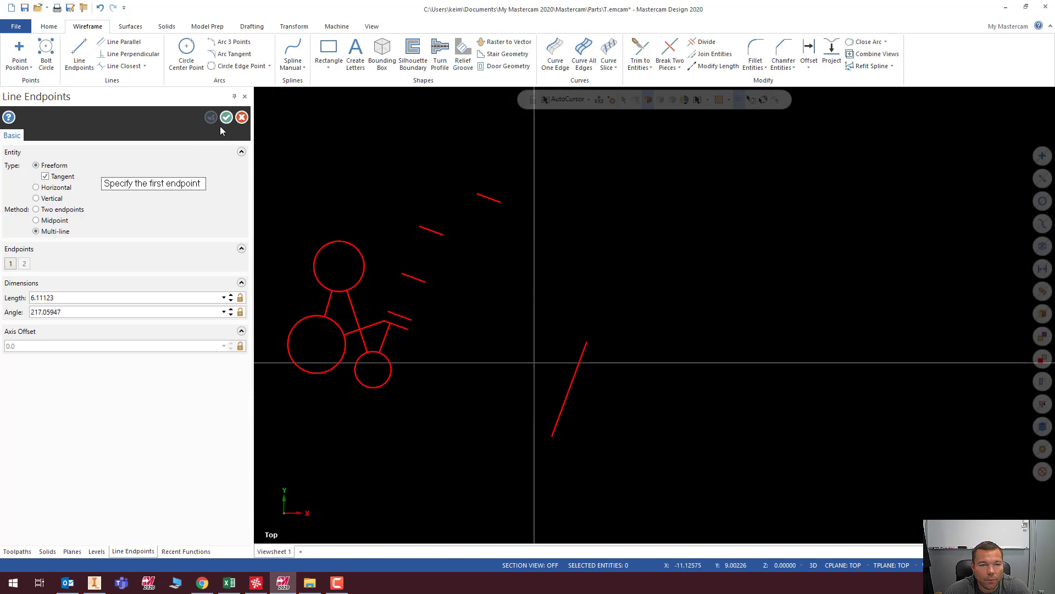
{"action": "left_click", "coordinate": [564, 203]}
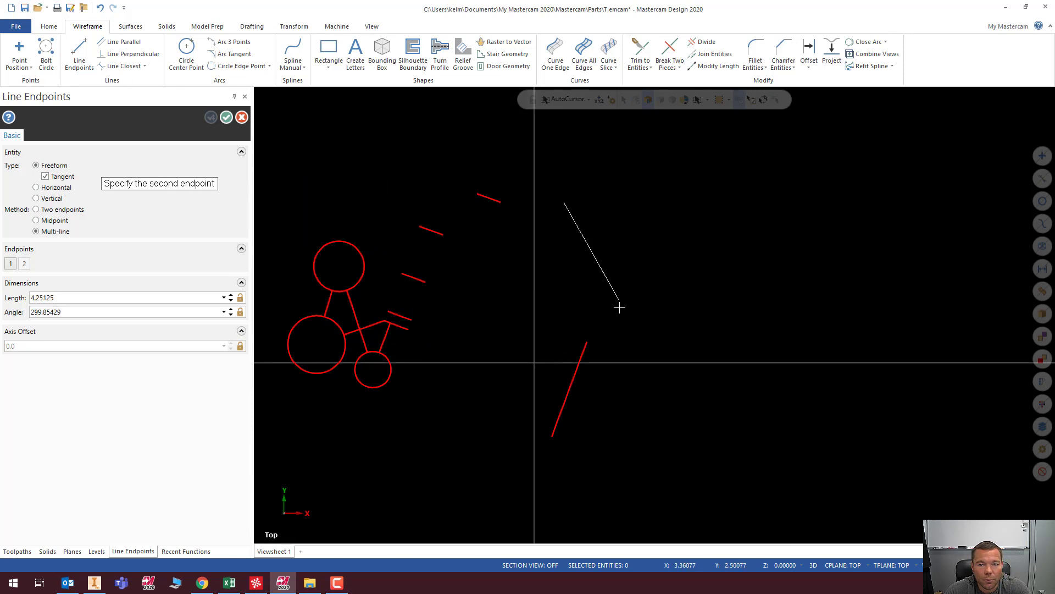
{"action": "left_click", "coordinate": [627, 332]}
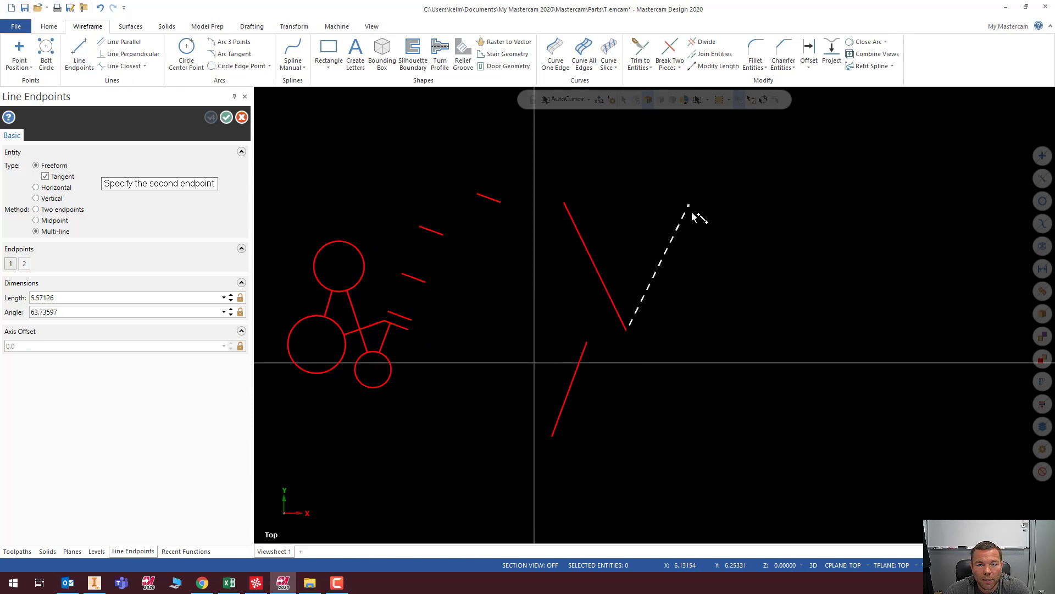
{"action": "left_click", "coordinate": [689, 205]}
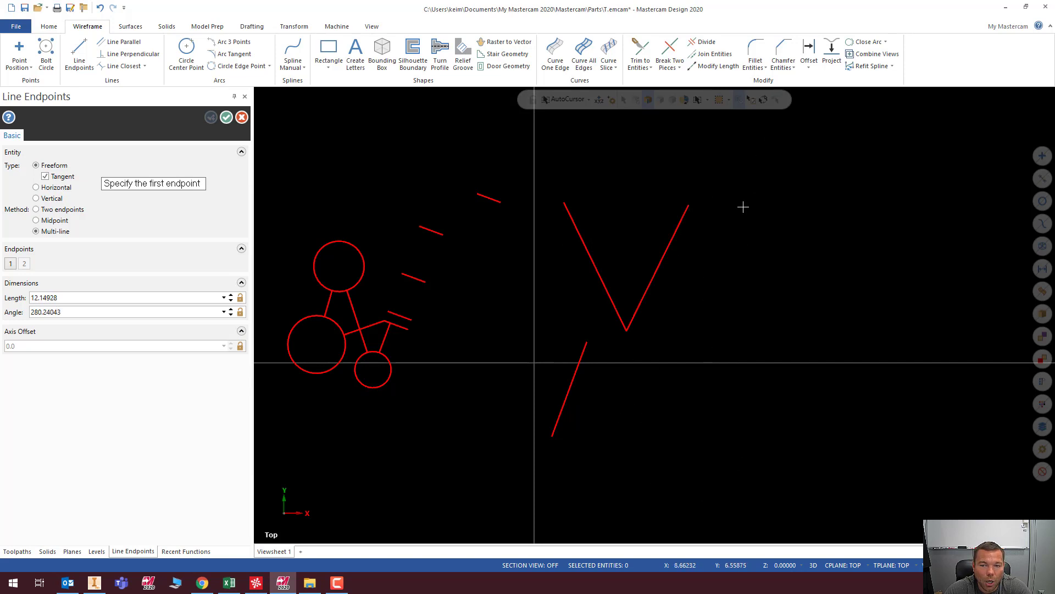
Draw two separate sloped lines below the V that converge downward without touching.
{"action": "left_click", "coordinate": [671, 343]}
{"action": "left_click", "coordinate": [701, 484]}
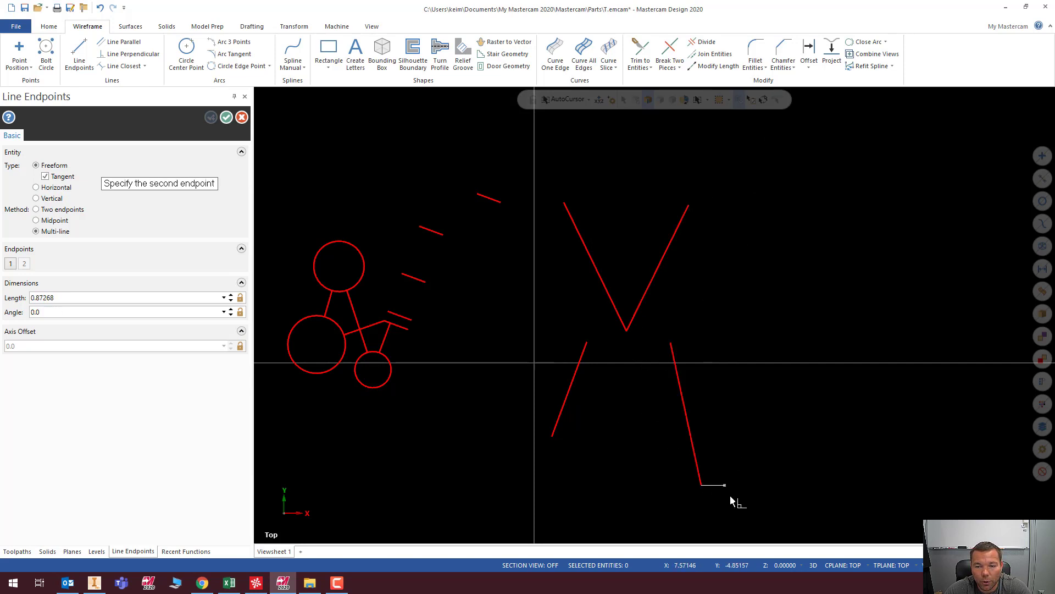
{"action": "key", "text": "Escape"}
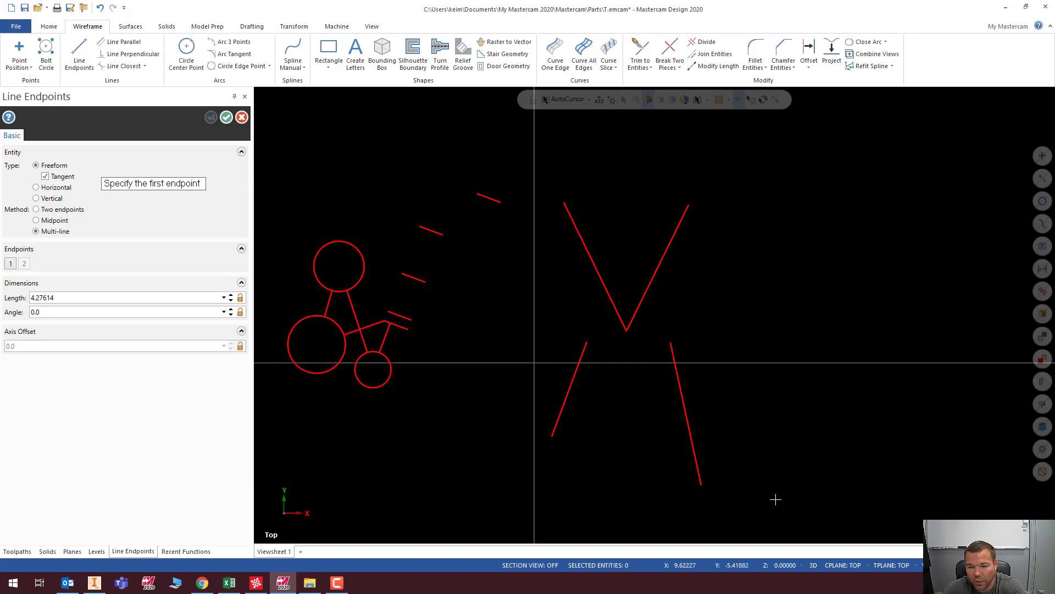
{"action": "left_click", "coordinate": [774, 491]}
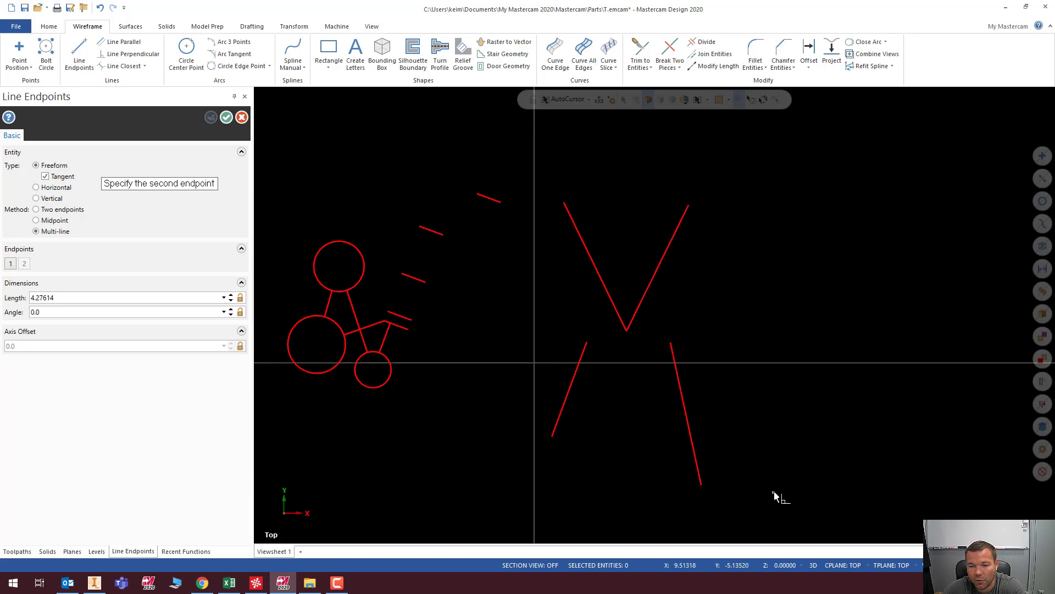
{"action": "left_click", "coordinate": [813, 341]}
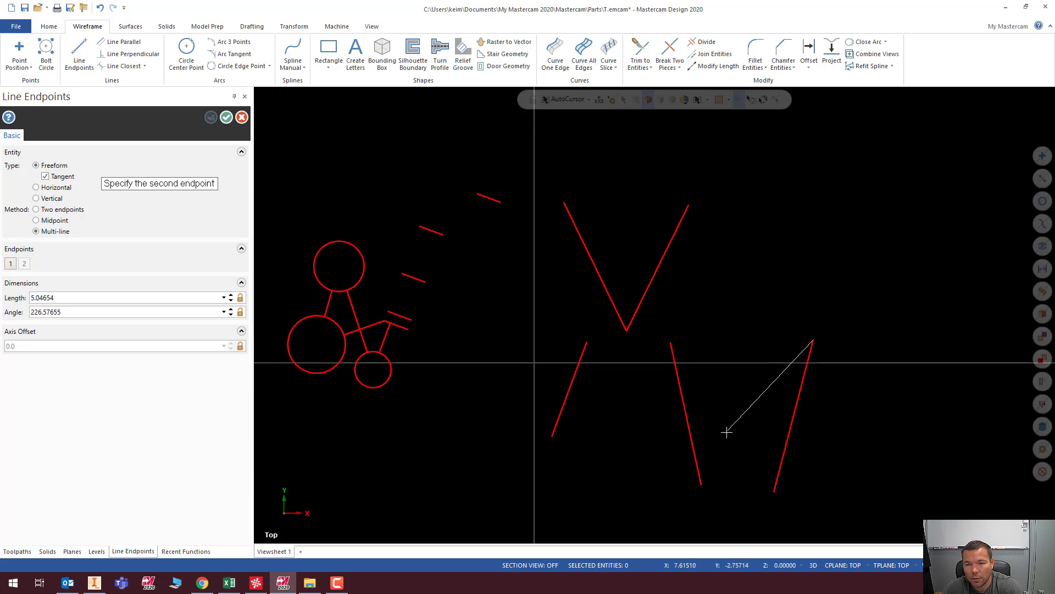
{"action": "key", "text": "Escape"}
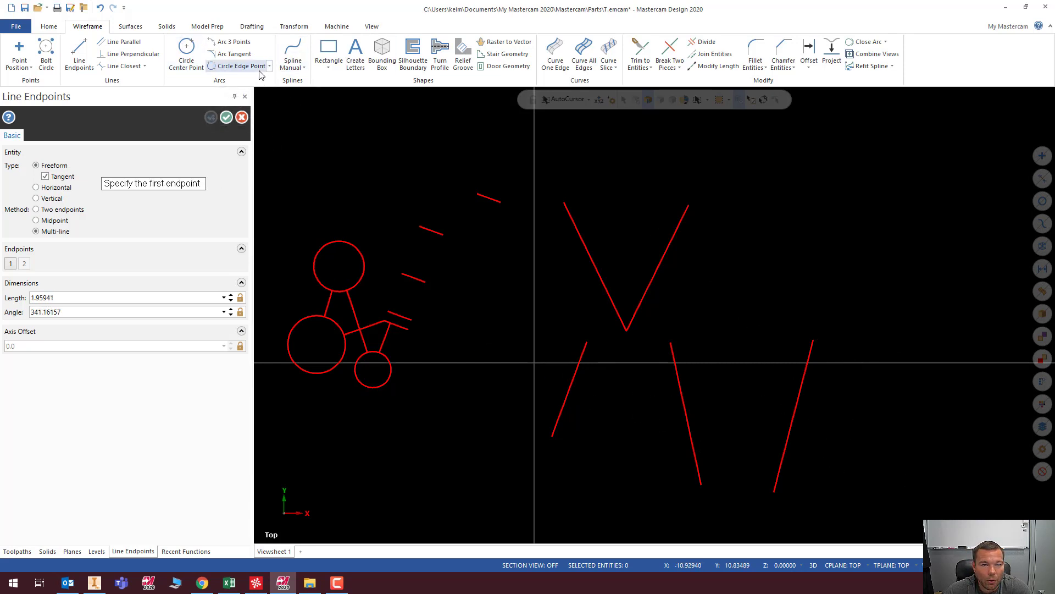
Try to bisect the two separate converging lines with Line Bisect, using the Single solution and a length of 1.0.
{"action": "left_click", "coordinate": [144, 66]}
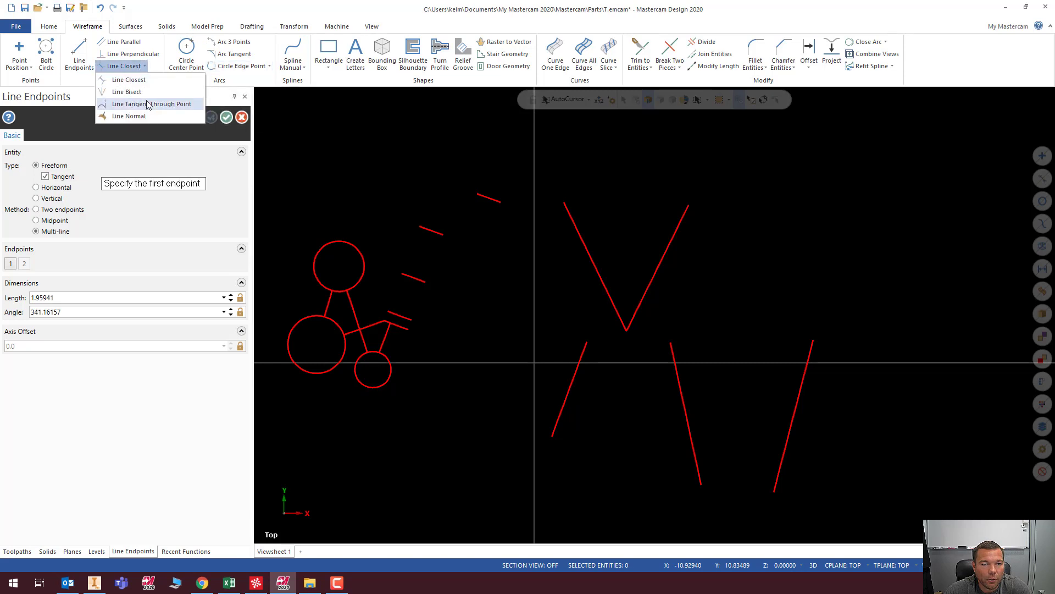
{"action": "left_click", "coordinate": [132, 92]}
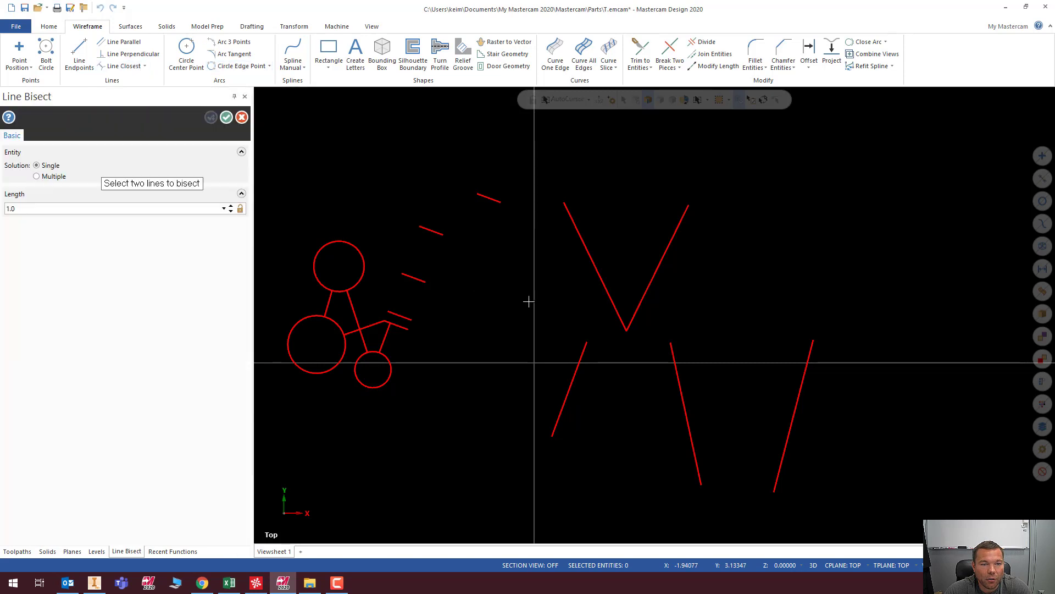
{"action": "left_click", "coordinate": [688, 420]}
{"action": "left_click", "coordinate": [794, 405]}
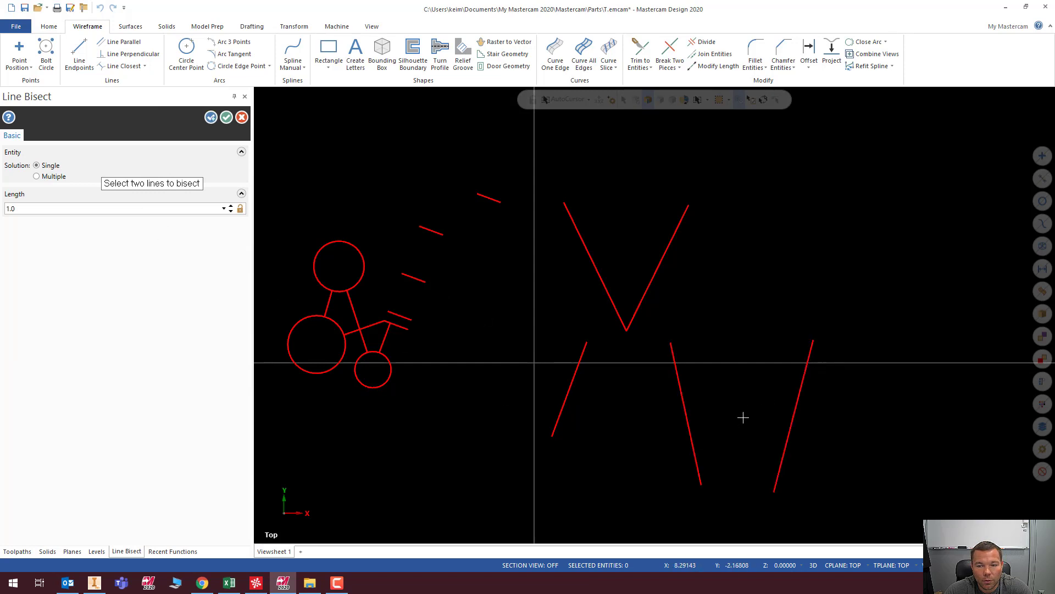
{"action": "left_click", "coordinate": [690, 427]}
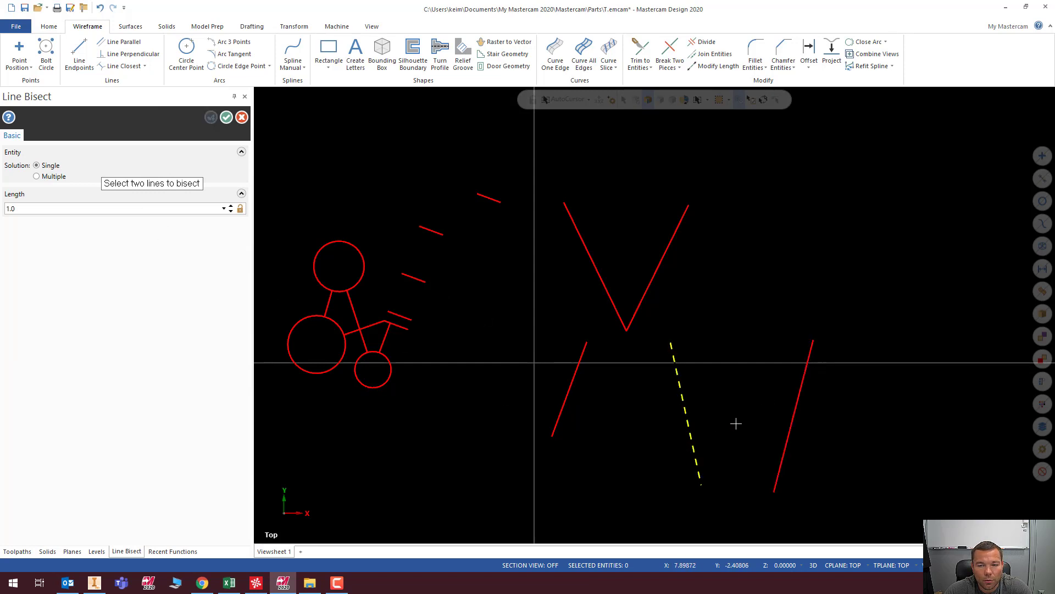
{"action": "left_click", "coordinate": [796, 419]}
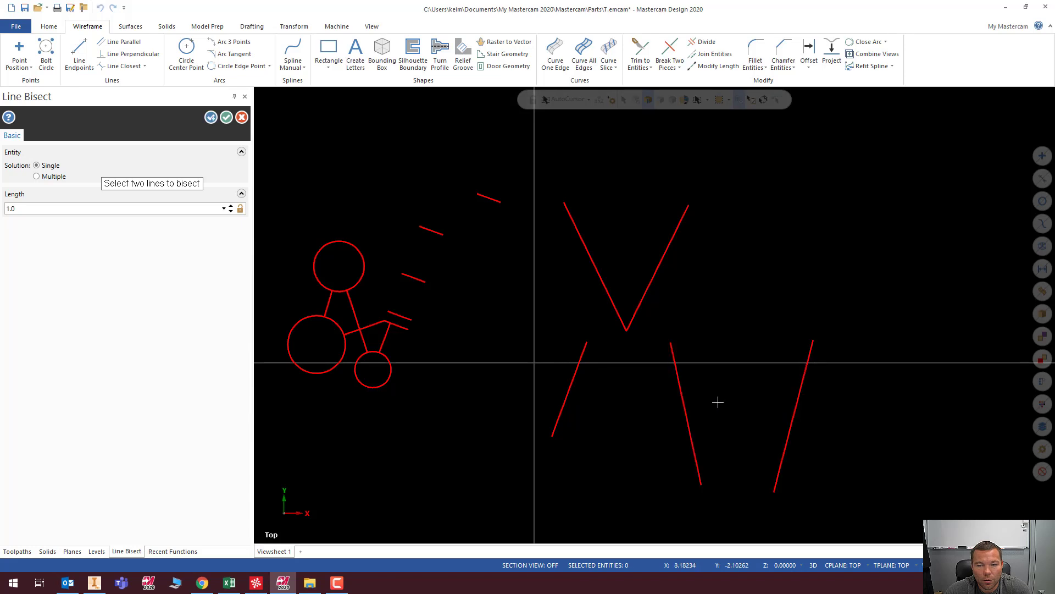
{"action": "left_click", "coordinate": [687, 400]}
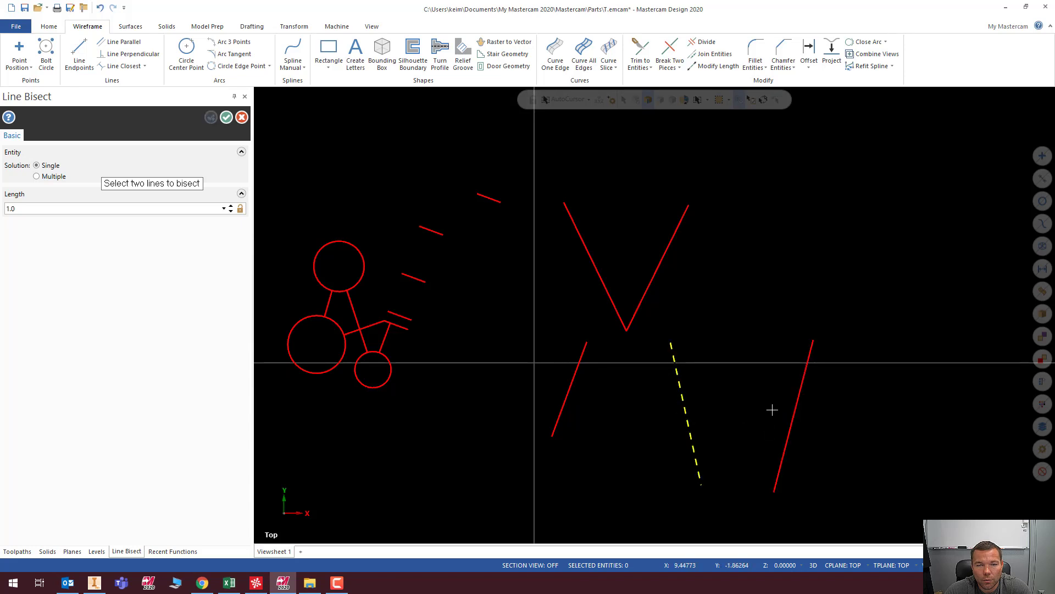
{"action": "left_click", "coordinate": [789, 413]}
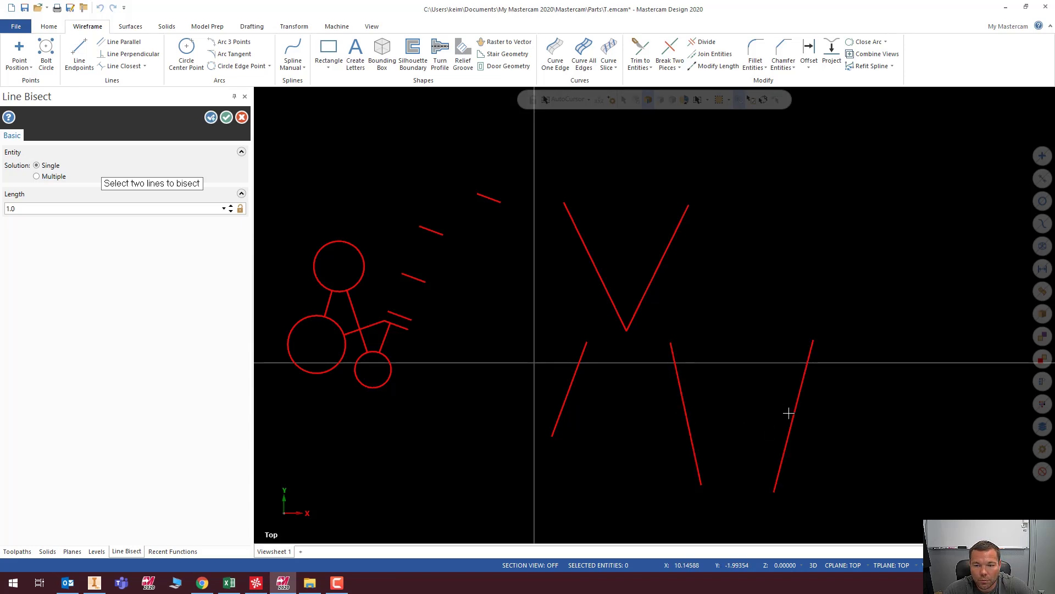
Bisect the two legs of the V with Line Bisect, using a length of 5.0.
{"action": "left_click", "coordinate": [590, 257]}
{"action": "left_click", "coordinate": [657, 257]}
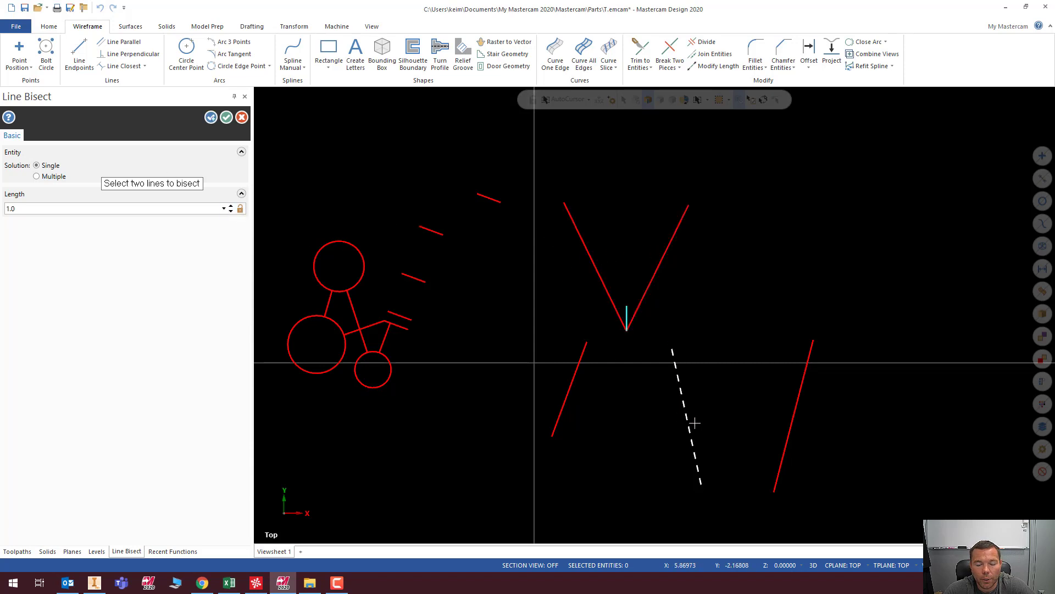
{"action": "scroll", "coordinate": [736, 473], "scroll_direction": "down", "scroll_amount": 2}
{"action": "scroll", "coordinate": [720, 519], "scroll_direction": "up", "scroll_amount": 1}
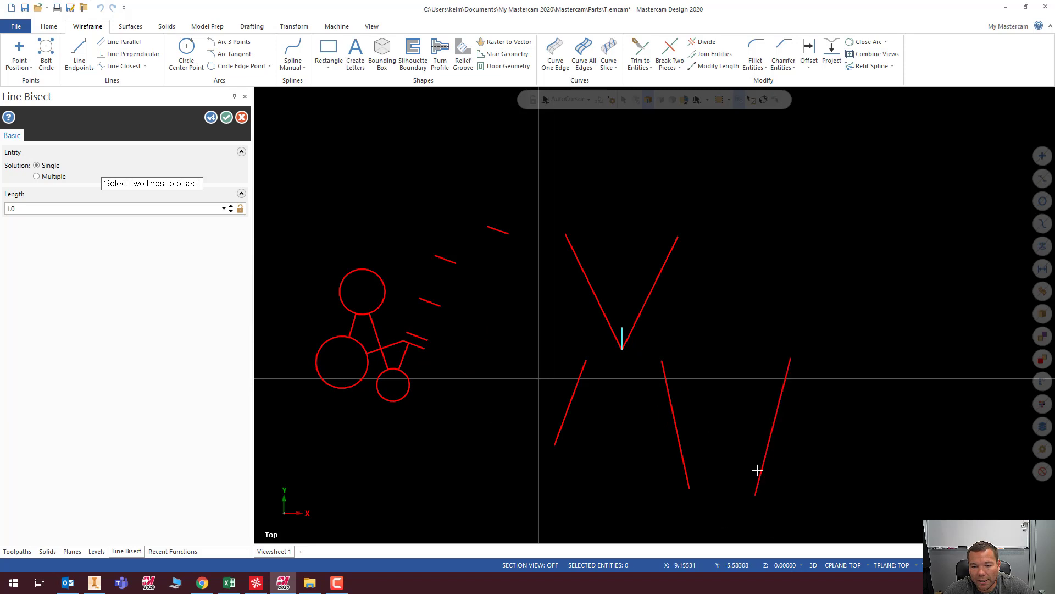
{"action": "scroll", "coordinate": [622, 350], "scroll_direction": "up", "scroll_amount": 5}
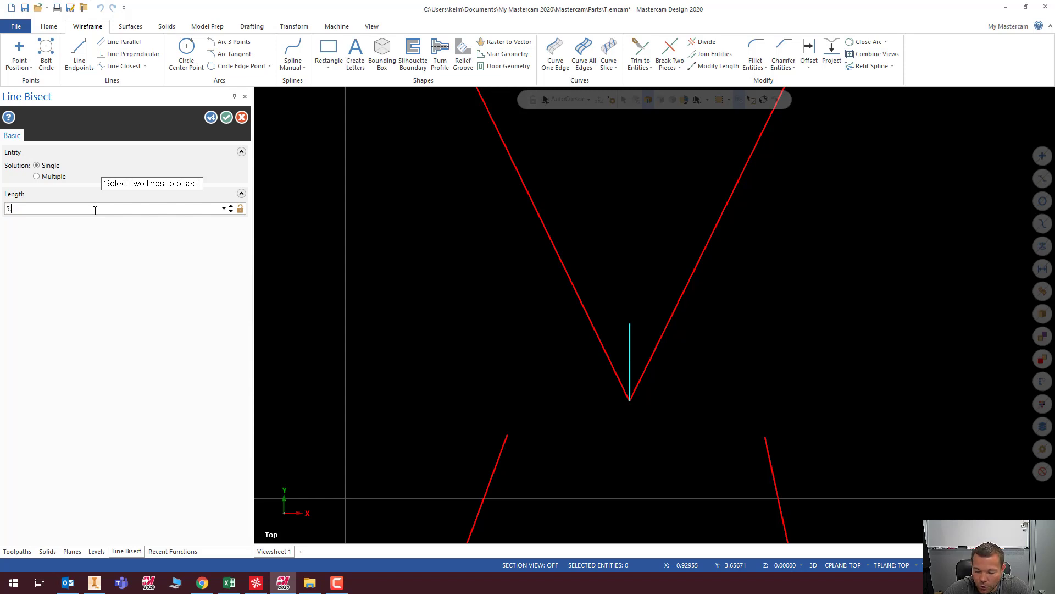
{"action": "key", "text": "Return"}
{"action": "scroll", "coordinate": [489, 377], "scroll_direction": "down", "scroll_amount": 5}
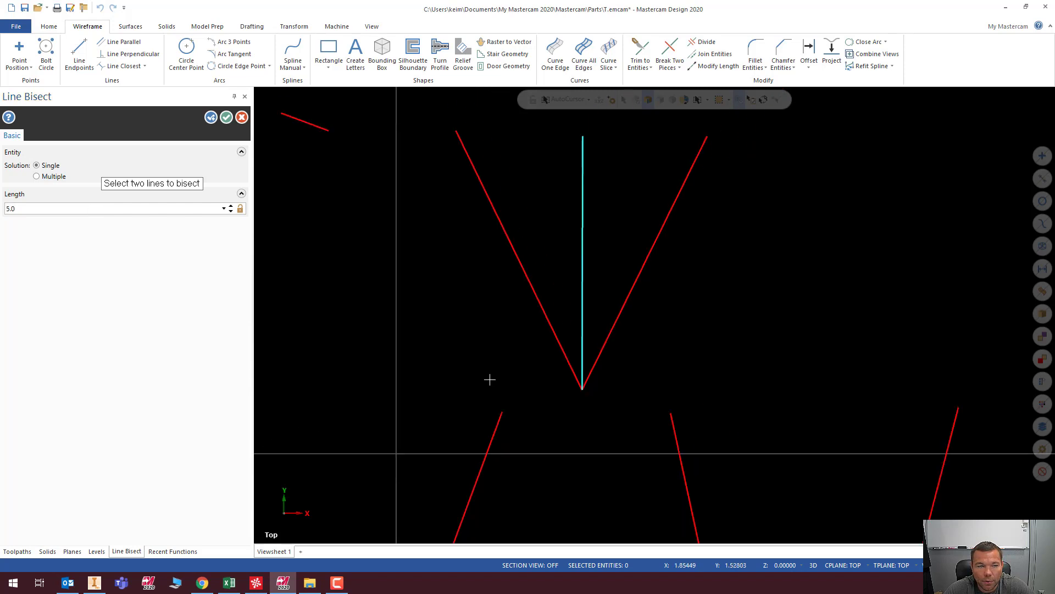
{"action": "scroll", "coordinate": [586, 341], "scroll_direction": "down", "scroll_amount": 2}
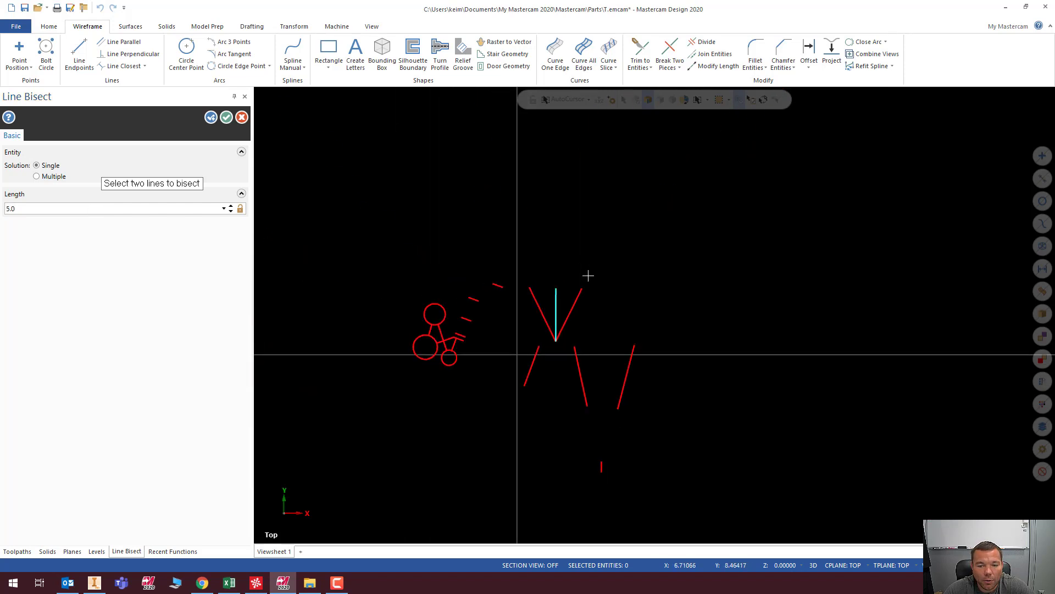
{"action": "scroll", "coordinate": [612, 484], "scroll_direction": "up", "scroll_amount": 3}
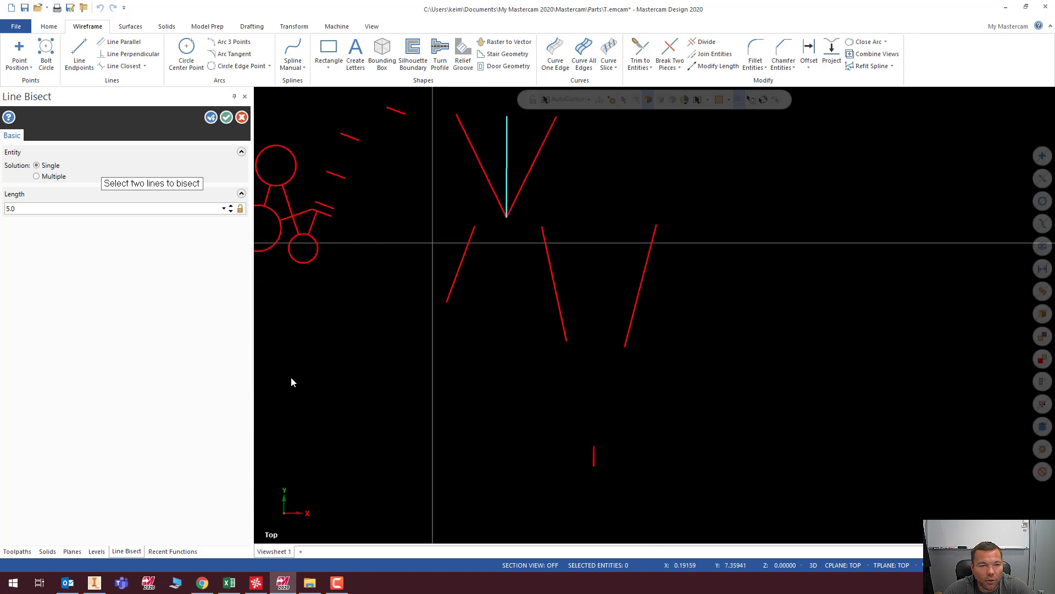
{"action": "key", "text": "Return"}
Delete the short bisectors below the two separate converging lines and bisect those lines again with a length of 5.0.
{"action": "left_click_drag", "start_coordinate": [548, 422], "coordinate": [629, 474]}
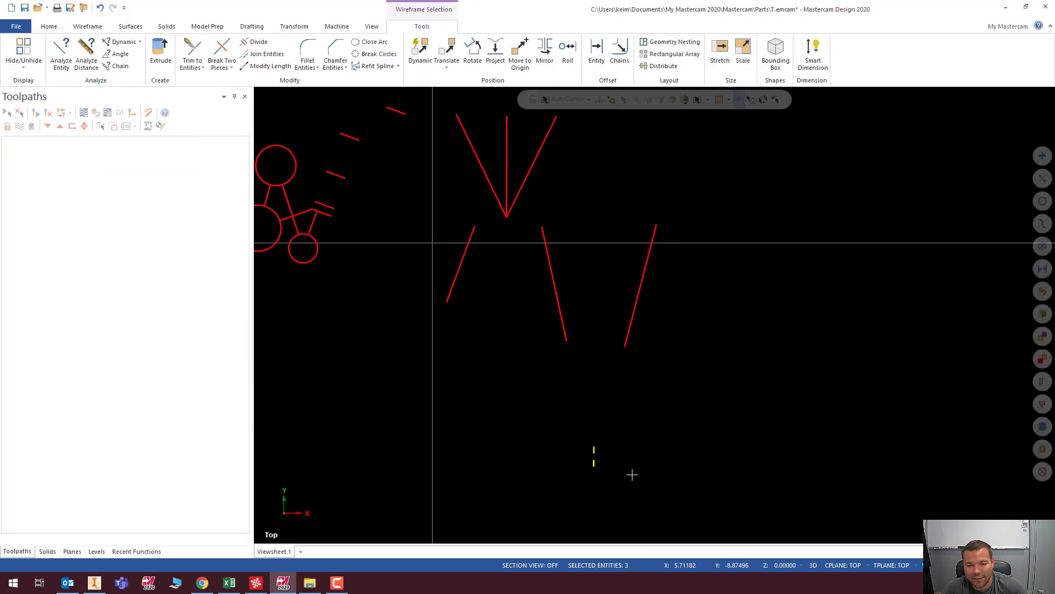
{"action": "key", "text": "Delete"}
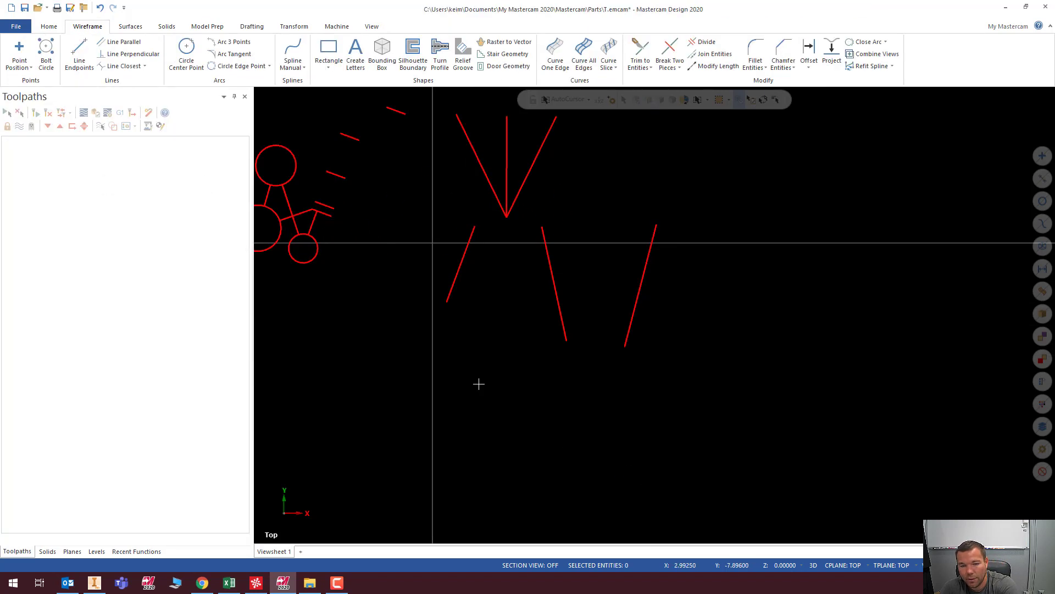
{"action": "left_click", "coordinate": [142, 69]}
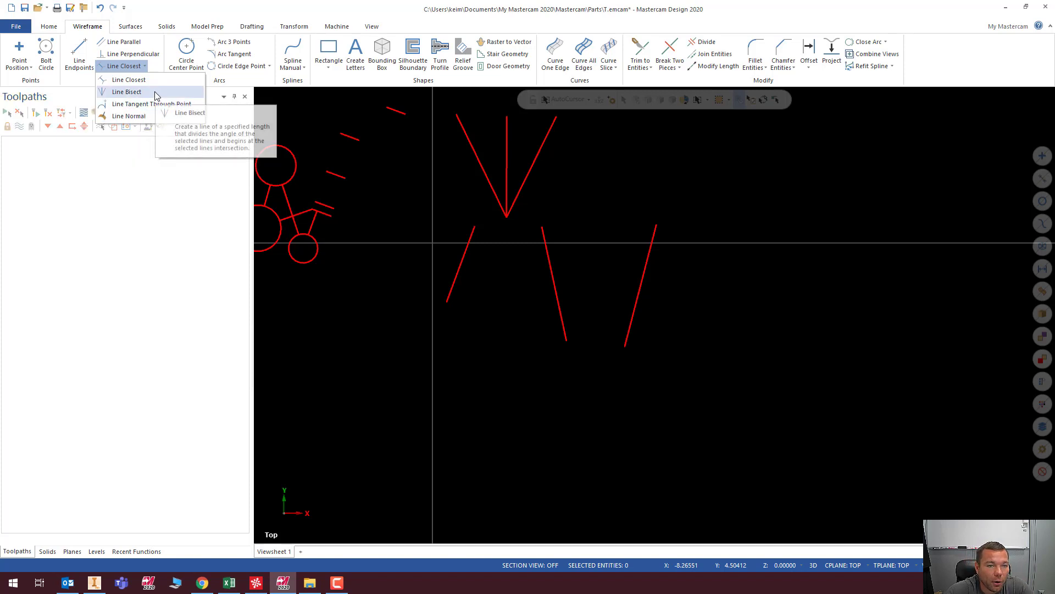
{"action": "left_click", "coordinate": [127, 92]}
{"action": "left_click", "coordinate": [558, 299]}
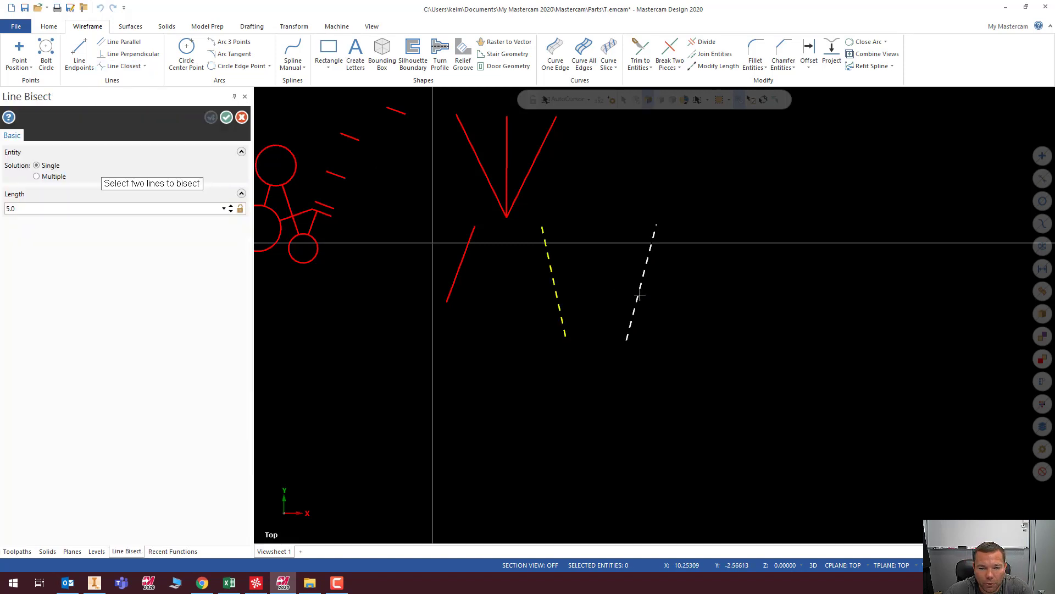
{"action": "left_click", "coordinate": [640, 296]}
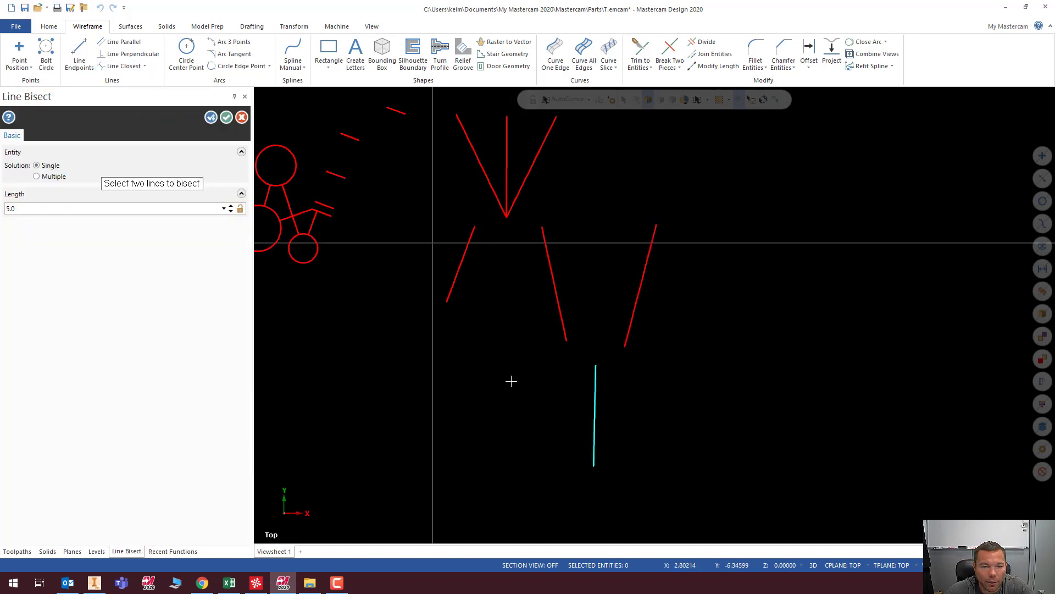
{"action": "left_click", "coordinate": [595, 365]}
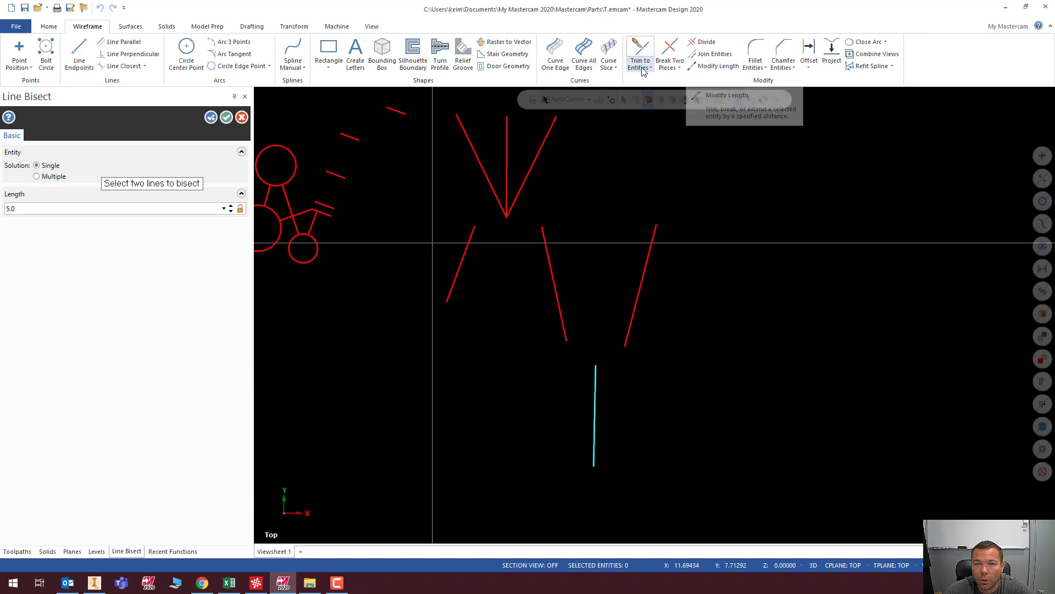
Lengthen the lower ends of both converging lines with Modify Length, using a distance of 1.0 per extension, until they cross at the bisector's lower end.
{"action": "left_click", "coordinate": [713, 67]}
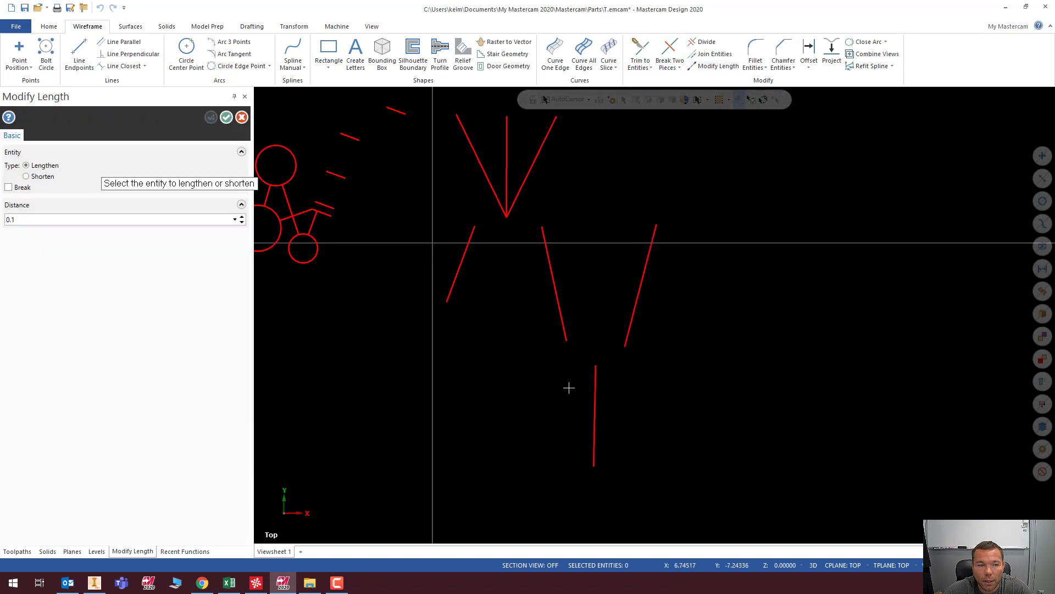
{"action": "left_click", "coordinate": [570, 340]}
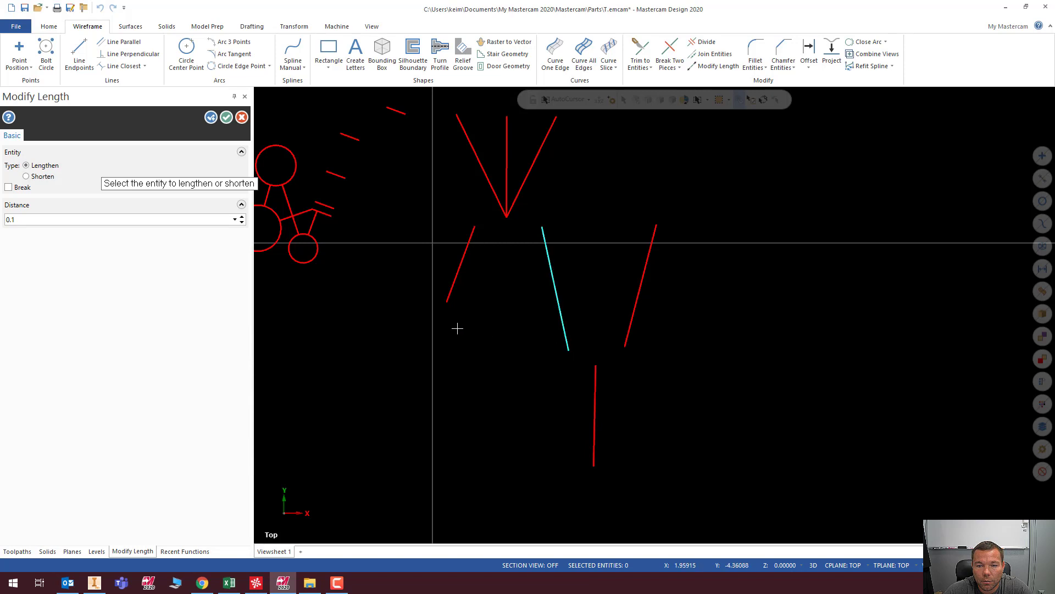
{"action": "key", "text": "Return"}
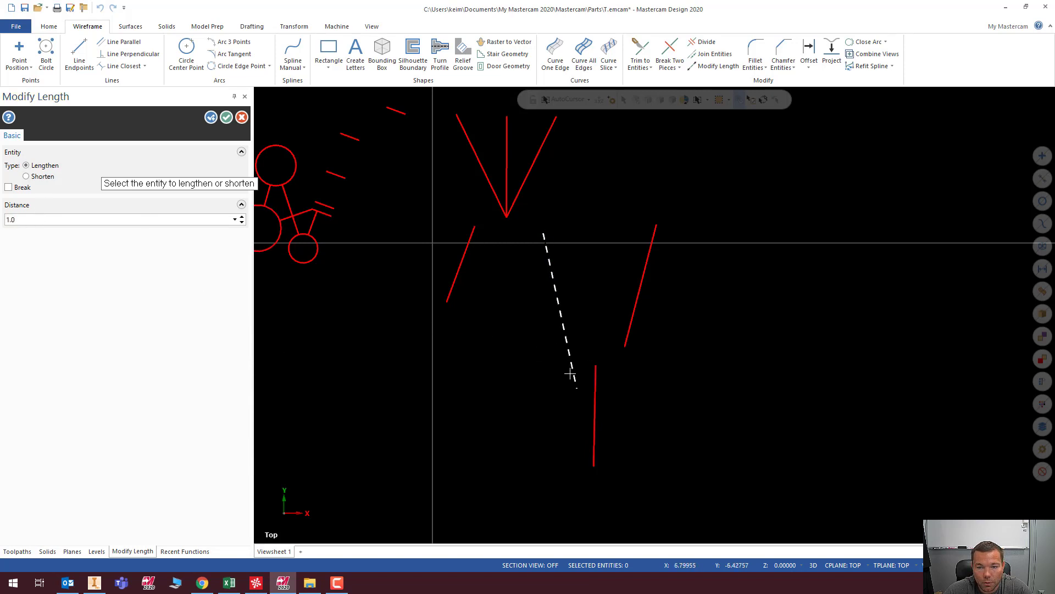
{"action": "left_click", "coordinate": [622, 330]}
{"action": "left_click", "coordinate": [625, 348]}
{"action": "left_click", "coordinate": [625, 360]}
{"action": "left_click", "coordinate": [620, 377]}
{"action": "left_click", "coordinate": [614, 393]}
{"action": "left_click", "coordinate": [610, 415]}
{"action": "left_click", "coordinate": [609, 437]}
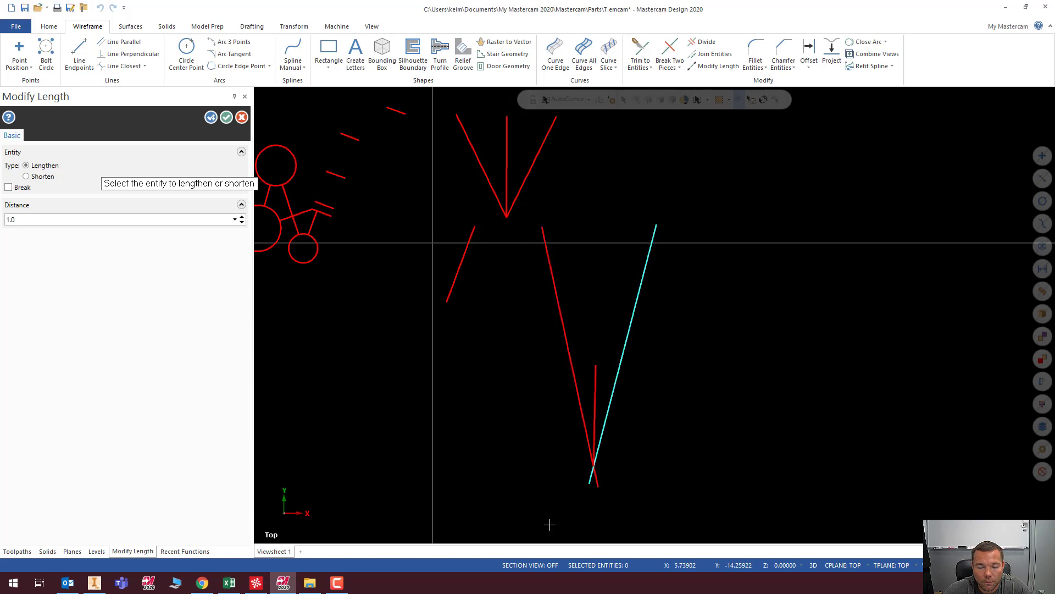
{"action": "scroll", "coordinate": [585, 482], "scroll_direction": "up", "scroll_amount": 5}
{"action": "key", "text": "Escape"}
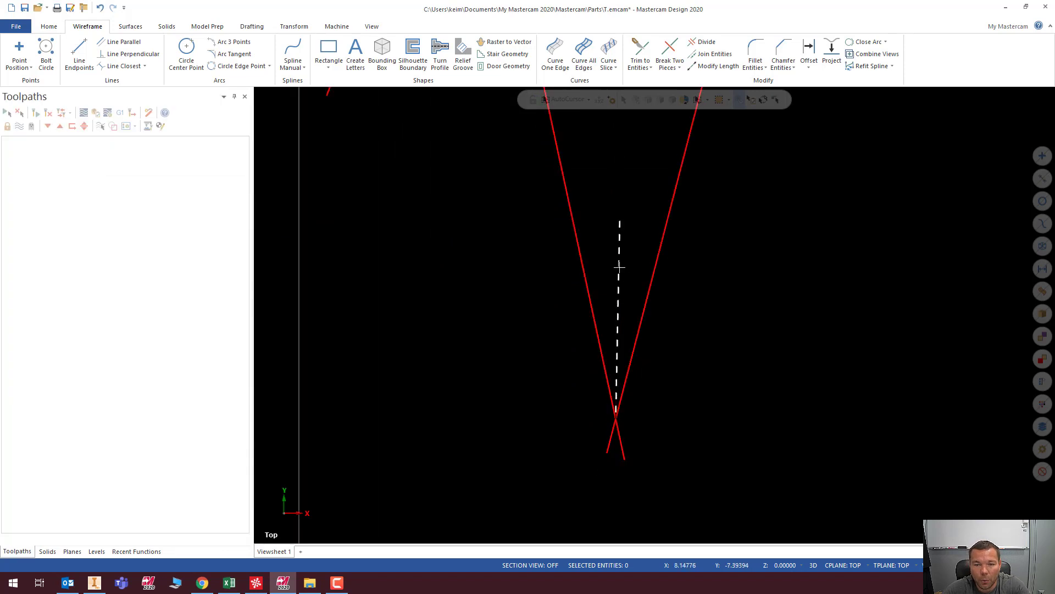
{"action": "scroll", "coordinate": [547, 514], "scroll_direction": "down", "scroll_amount": 3}
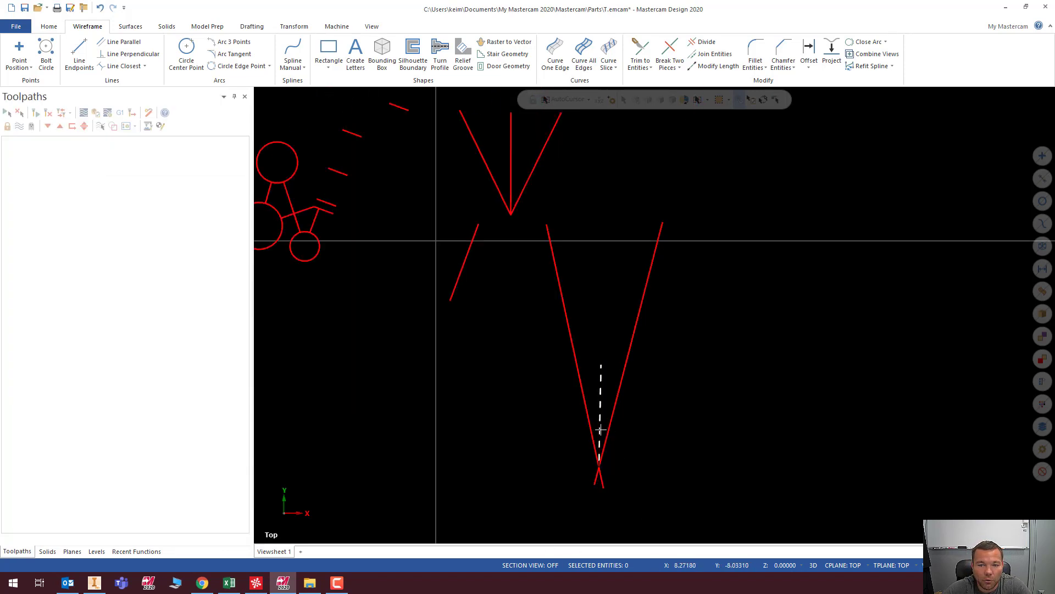
{"action": "scroll", "coordinate": [614, 329], "scroll_direction": "down", "scroll_amount": 2}
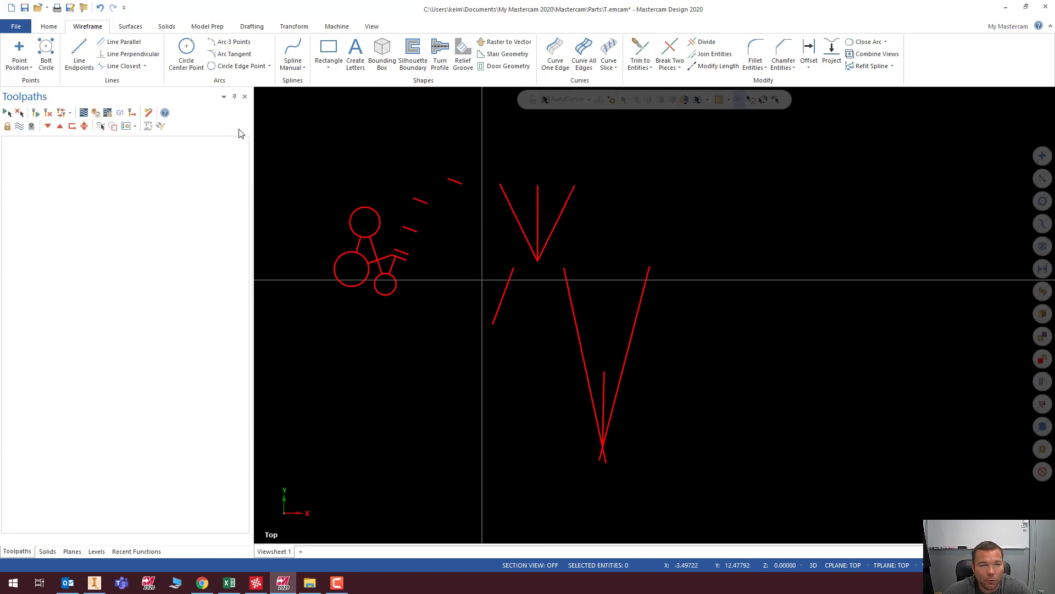
{"action": "left_click", "coordinate": [145, 66]}
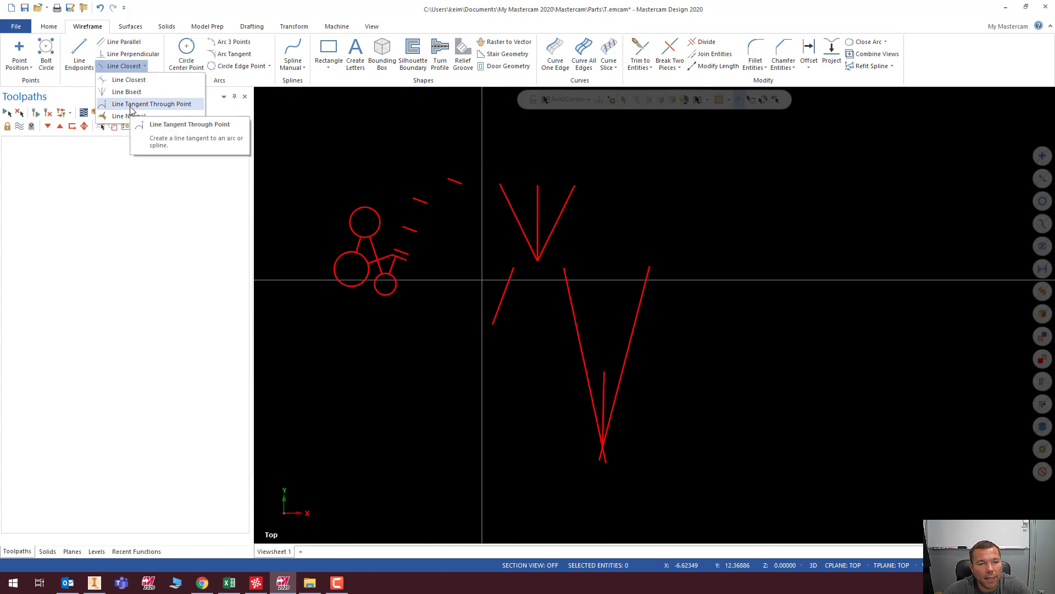
{"action": "left_click", "coordinate": [231, 281]}
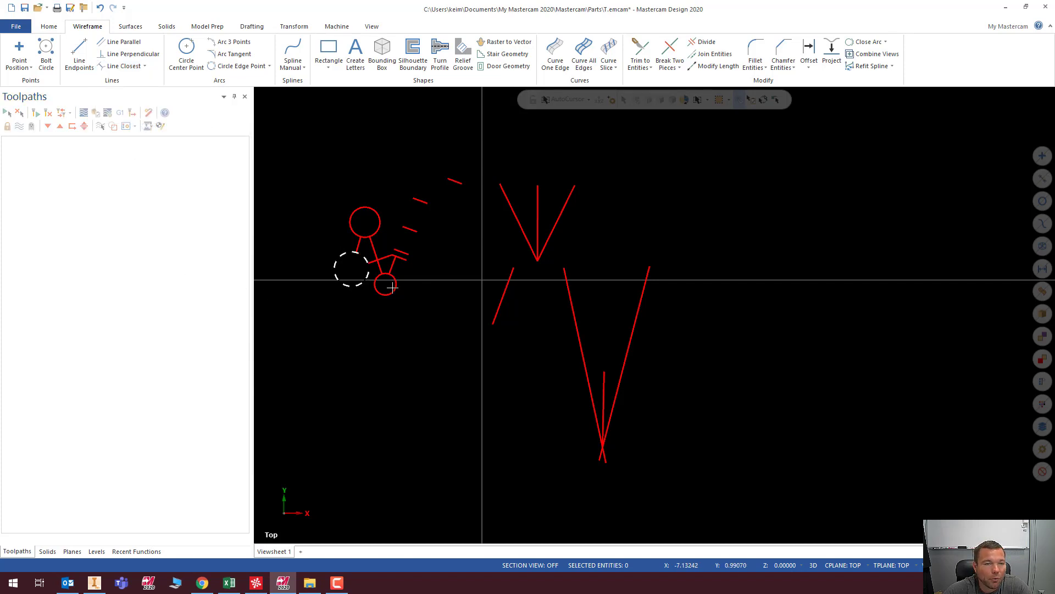
Place two points beside the upper circle with Point Position, one above the other.
{"action": "scroll", "coordinate": [393, 288], "scroll_direction": "down", "scroll_amount": 1}
{"action": "scroll", "coordinate": [409, 293], "scroll_direction": "down", "scroll_amount": 1}
{"action": "scroll", "coordinate": [406, 275], "scroll_direction": "up", "scroll_amount": 5}
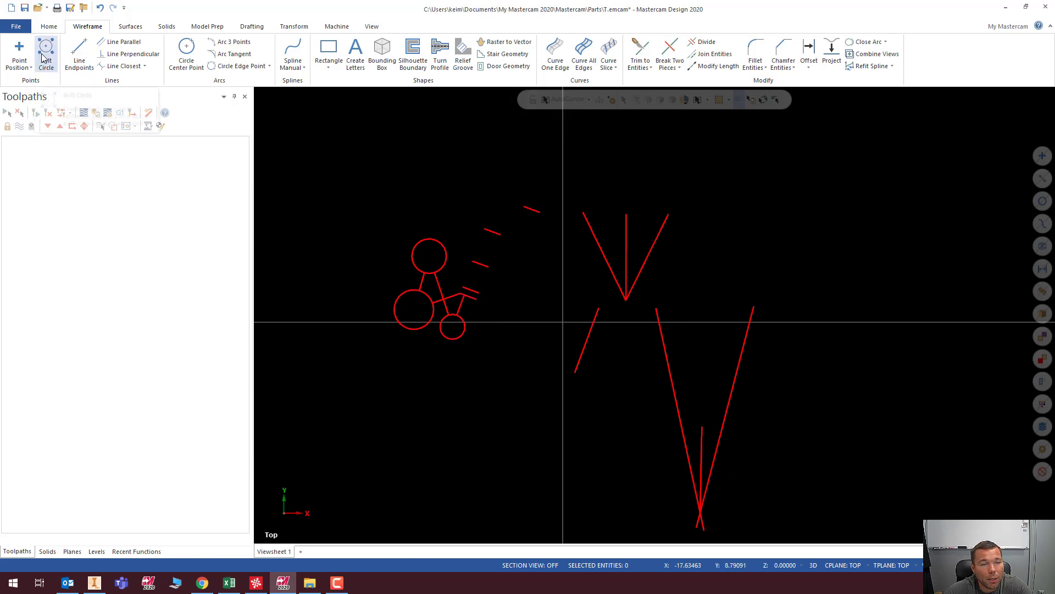
{"action": "left_click", "coordinate": [20, 53]}
{"action": "left_click", "coordinate": [380, 199]}
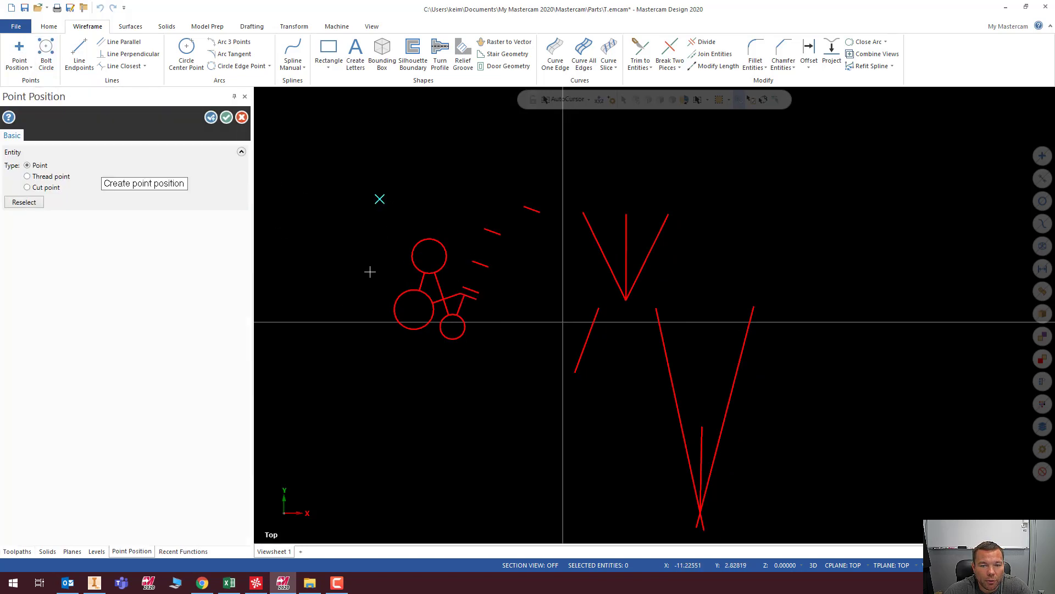
{"action": "left_click", "coordinate": [367, 250]}
{"action": "key", "text": "Escape"}
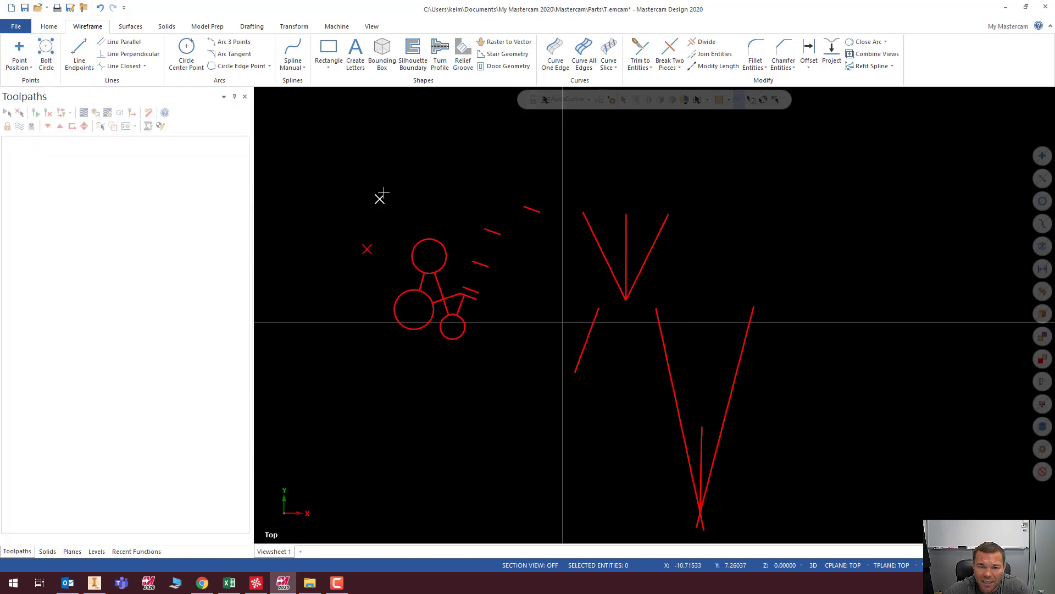
Try to create a line tangent to the upper circle with Line Tangent Through Point, picking the upper point as the tangent point.
{"action": "left_click", "coordinate": [144, 66]}
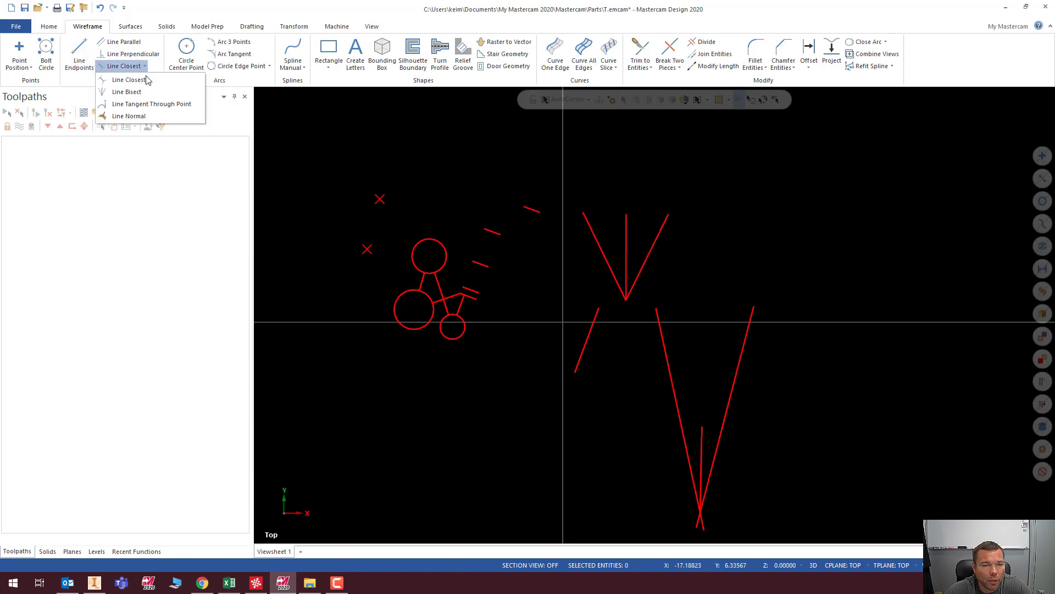
{"action": "left_click", "coordinate": [148, 104]}
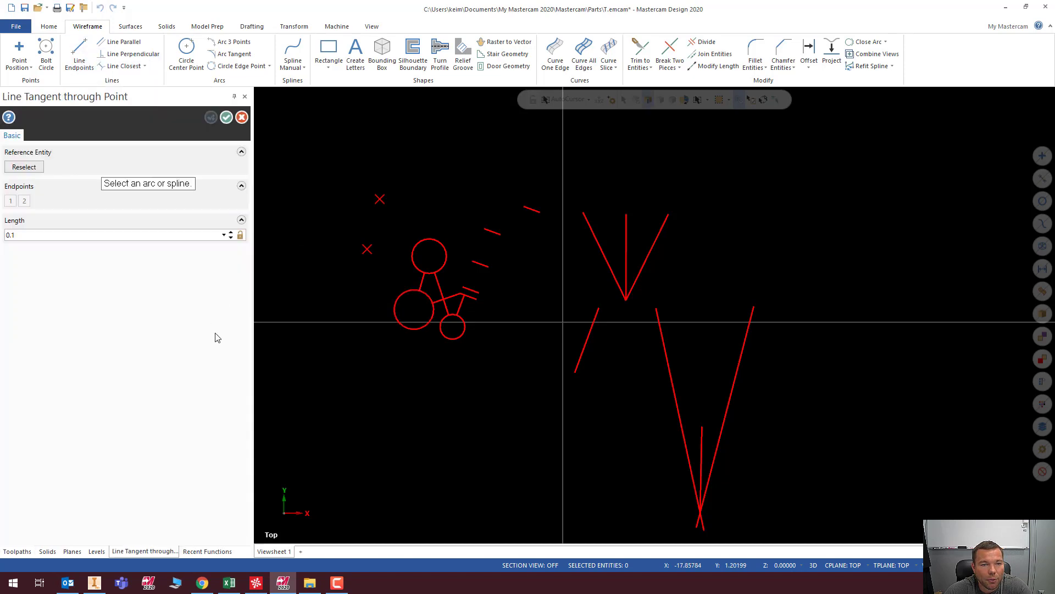
{"action": "left_click", "coordinate": [417, 237]}
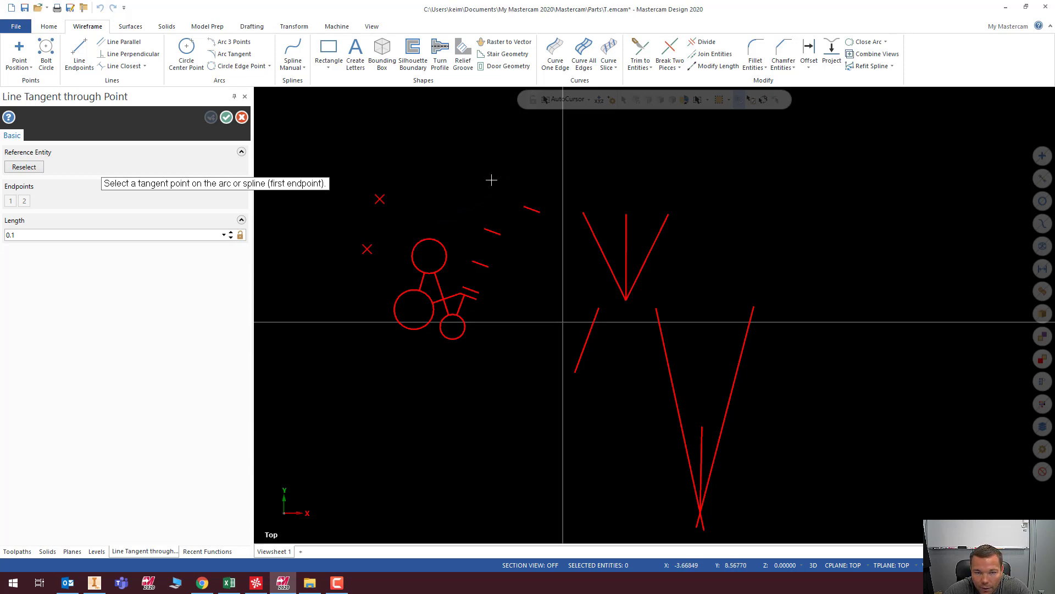
{"action": "left_click", "coordinate": [380, 198]}
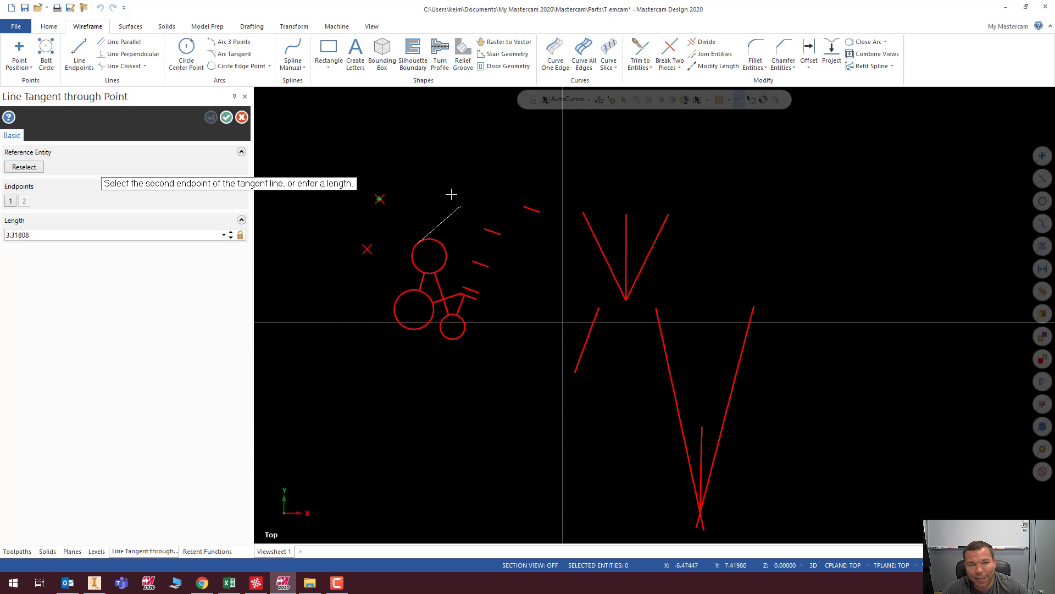
{"action": "key", "text": "Escape"}
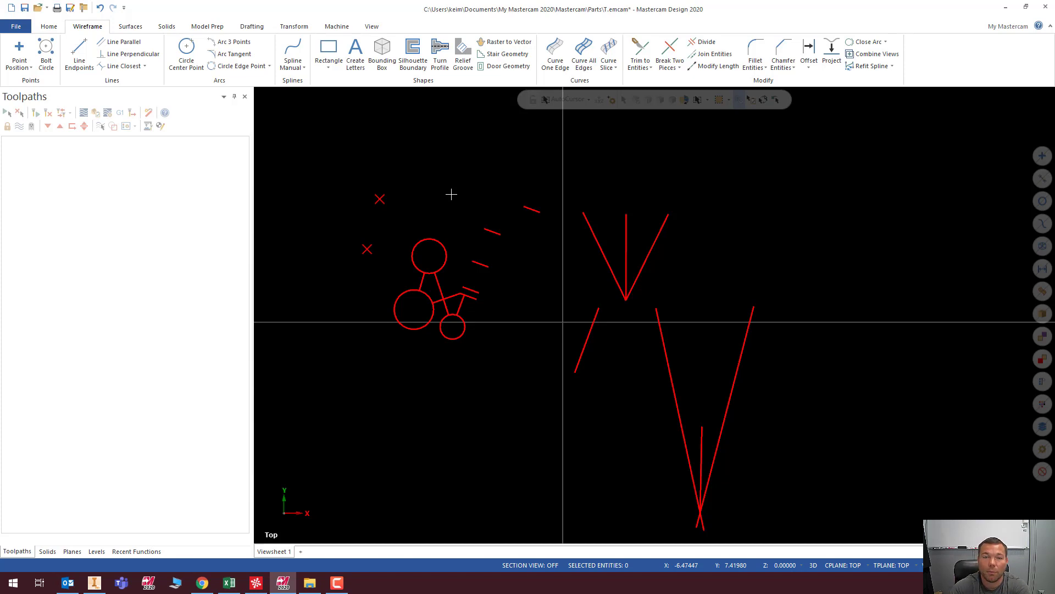
Delete all the wireframe geometry in the part, including the circles, lines and points.
{"action": "scroll", "coordinate": [597, 342], "scroll_direction": "down", "scroll_amount": 4}
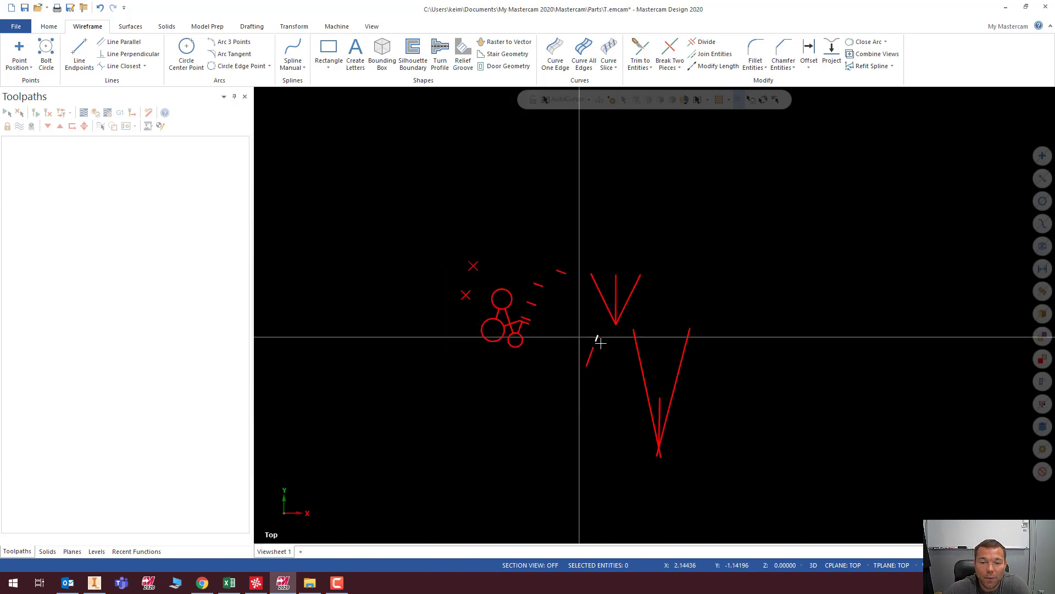
{"action": "left_click_drag", "start_coordinate": [445, 247], "coordinate": [709, 437]}
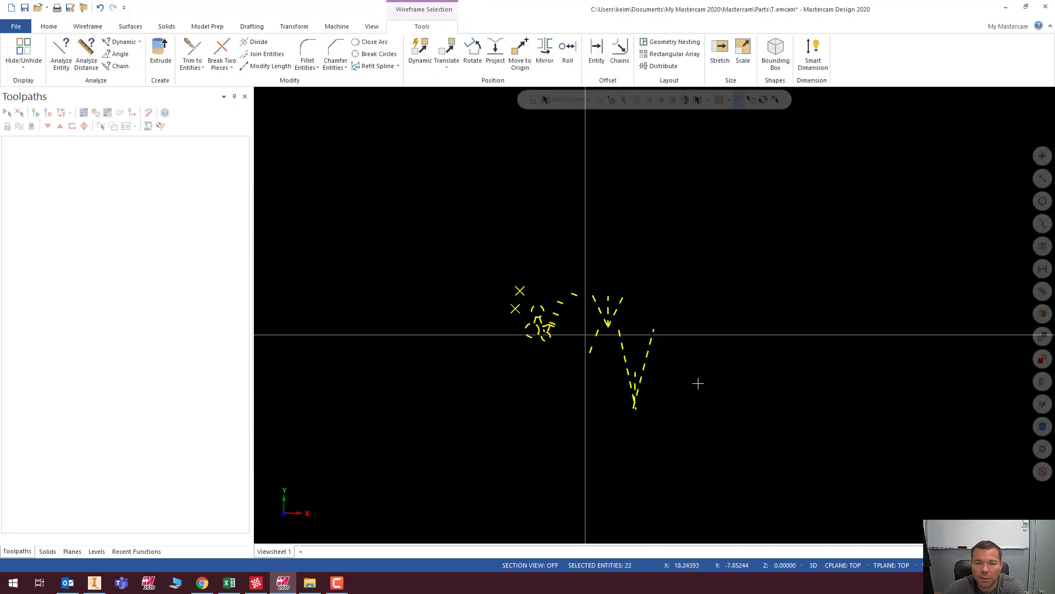
{"action": "key", "text": "Delete"}
{"action": "scroll", "coordinate": [648, 285], "scroll_direction": "up", "scroll_amount": 1}
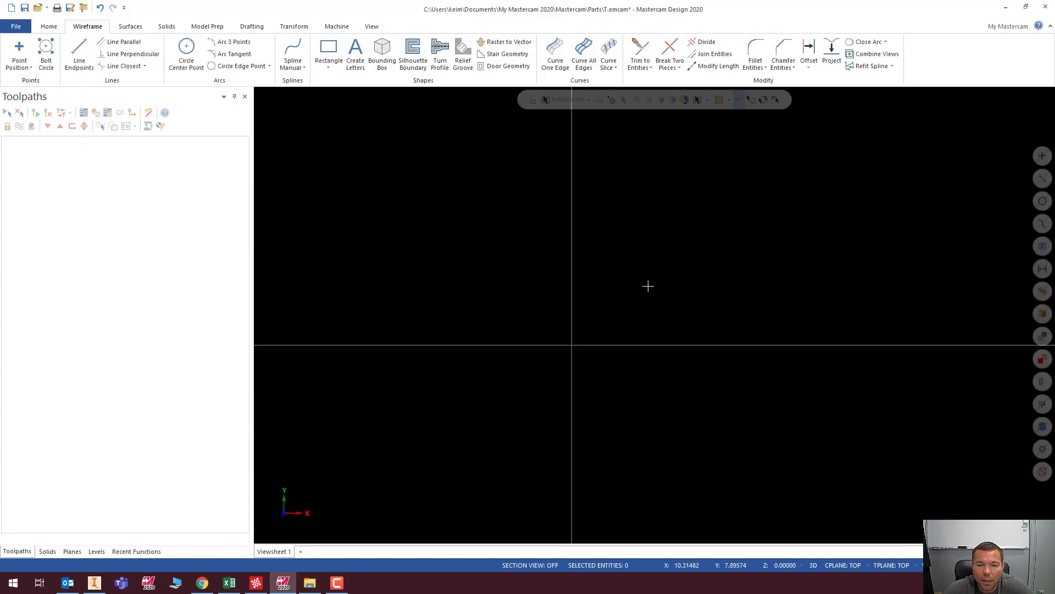
{"action": "scroll", "coordinate": [646, 283], "scroll_direction": "up", "scroll_amount": 1}
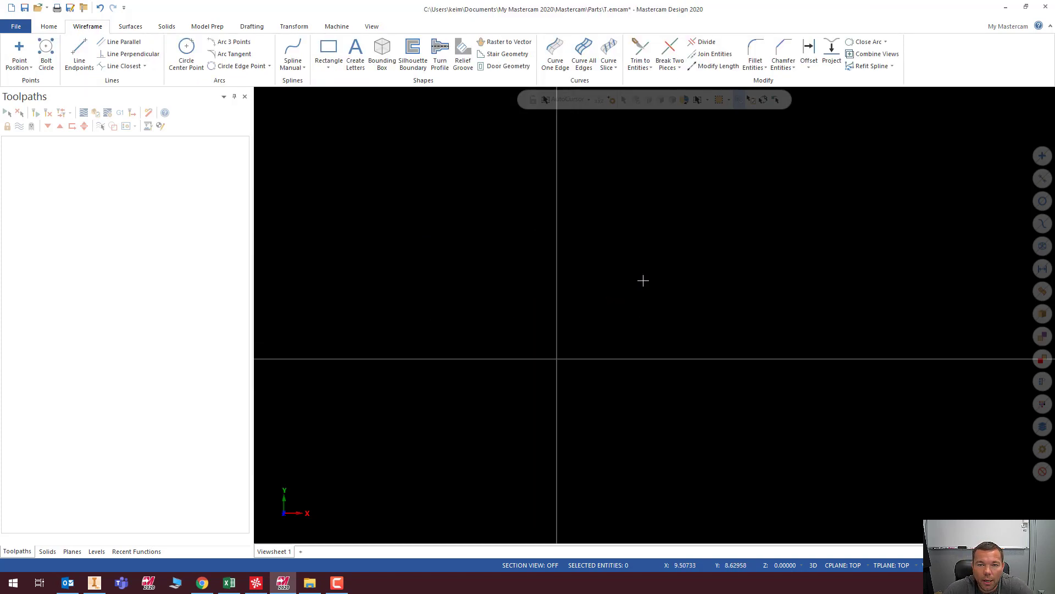
{"action": "left_click", "coordinate": [144, 66]}
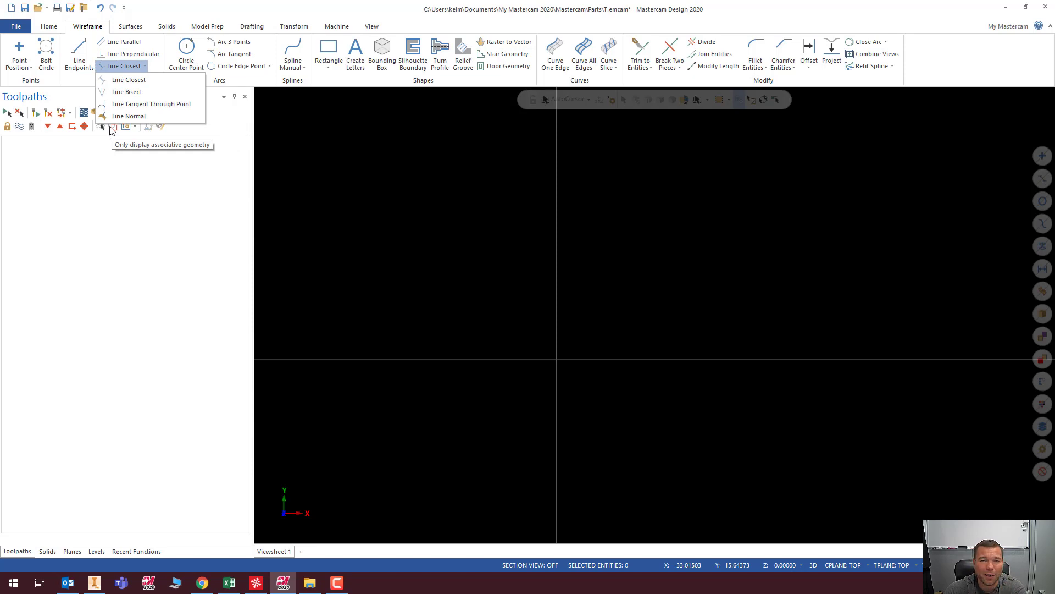
{"action": "left_click", "coordinate": [605, 192]}
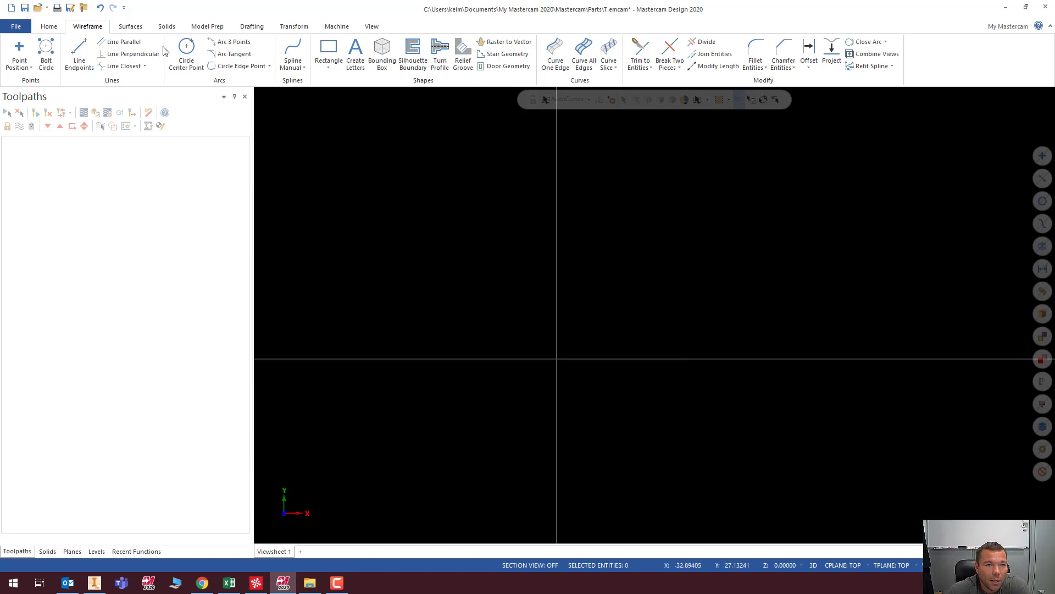
Switch the view and working planes to Front (WCS).
{"action": "right_click", "coordinate": [689, 260]}
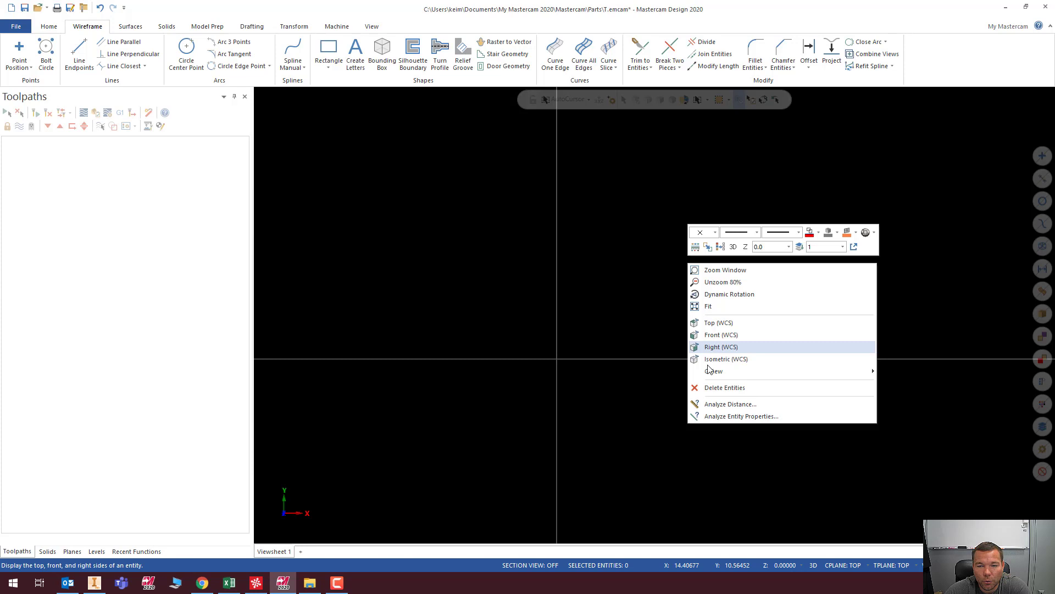
{"action": "left_click", "coordinate": [731, 325]}
{"action": "right_click", "coordinate": [666, 267]}
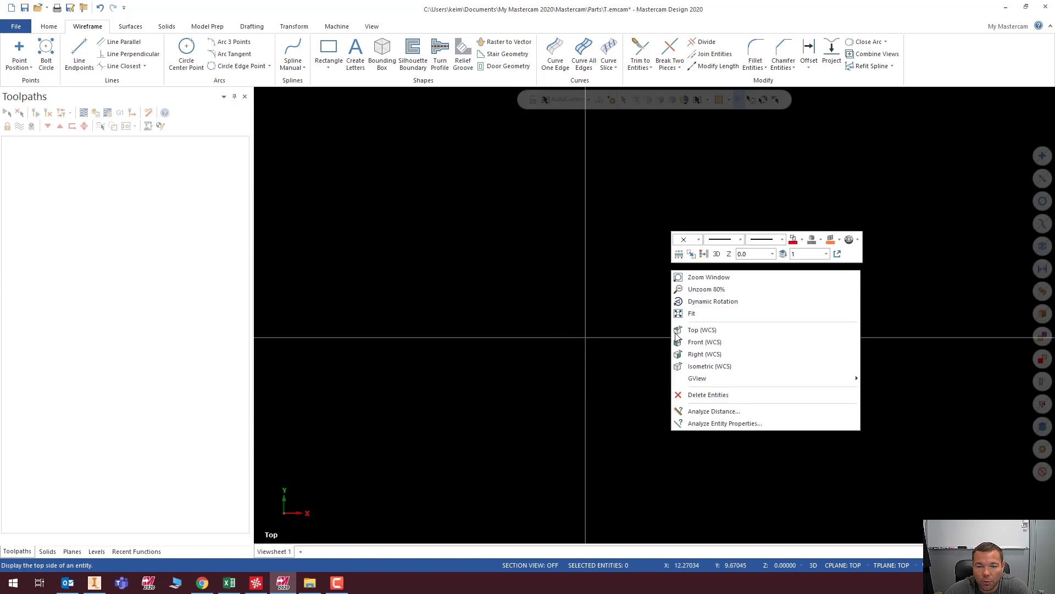
{"action": "left_click", "coordinate": [708, 341]}
{"action": "left_click", "coordinate": [79, 54]}
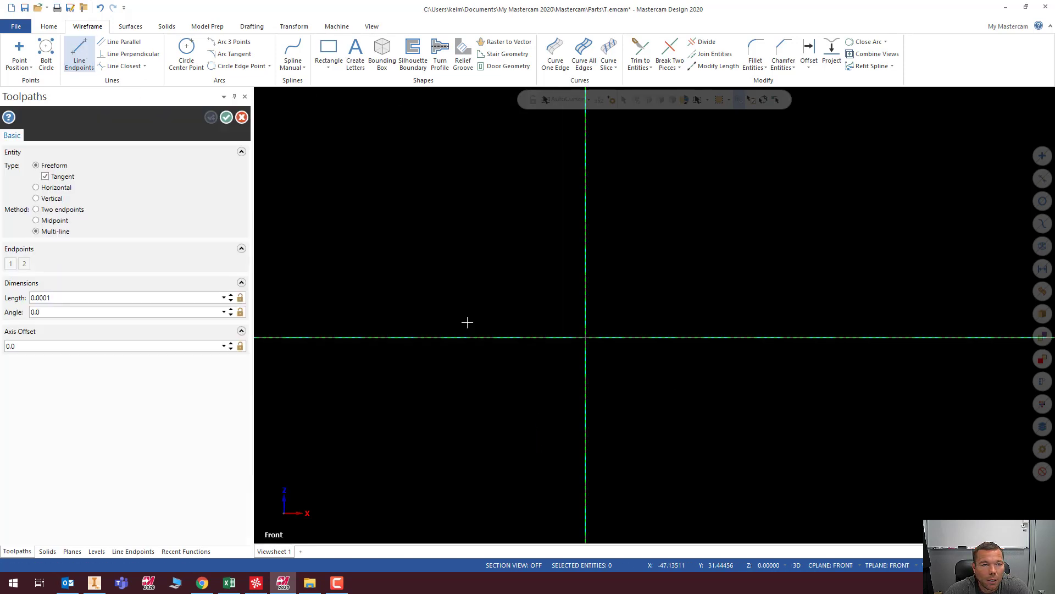
{"action": "left_click", "coordinate": [523, 268]}
{"action": "left_click", "coordinate": [679, 371]}
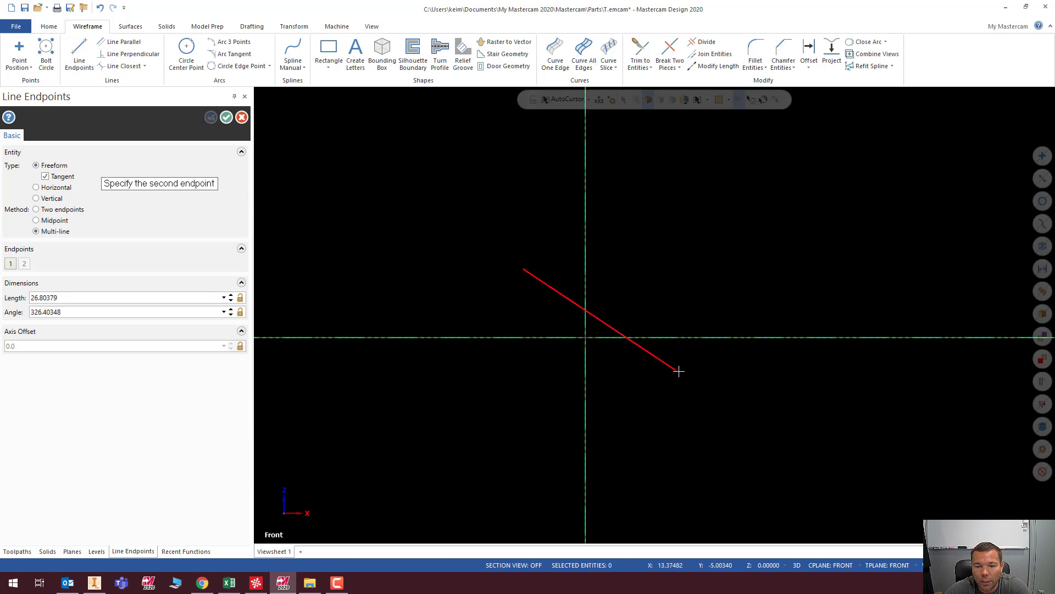
{"action": "key", "text": "Escape"}
{"action": "left_click", "coordinate": [612, 328]}
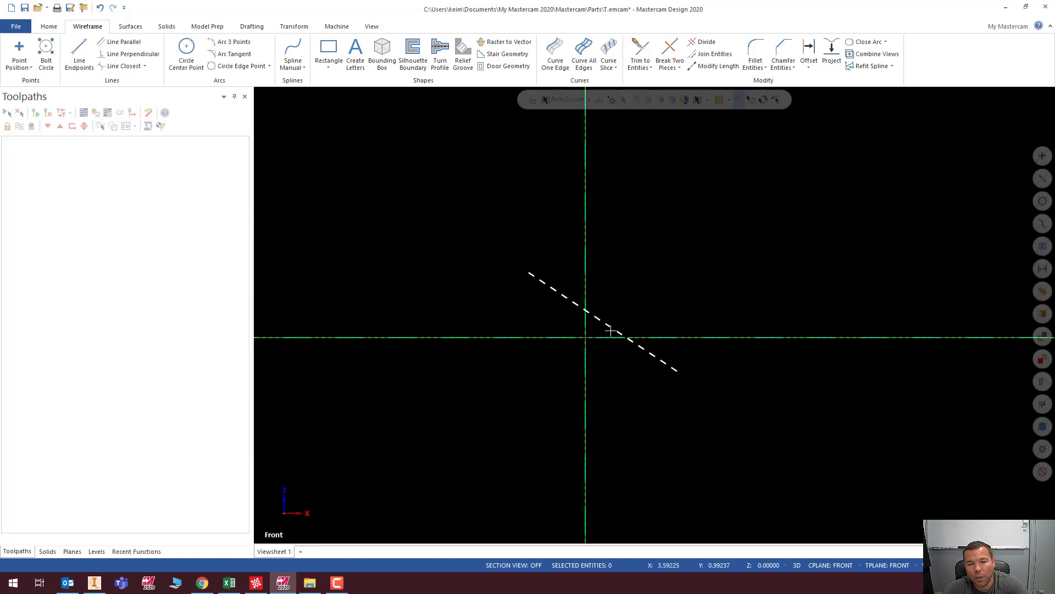
{"action": "key", "text": "Delete"}
Draw a circle centred on the origin in the Front plane with a radius of about 7.99 inches.
{"action": "left_click", "coordinate": [186, 50]}
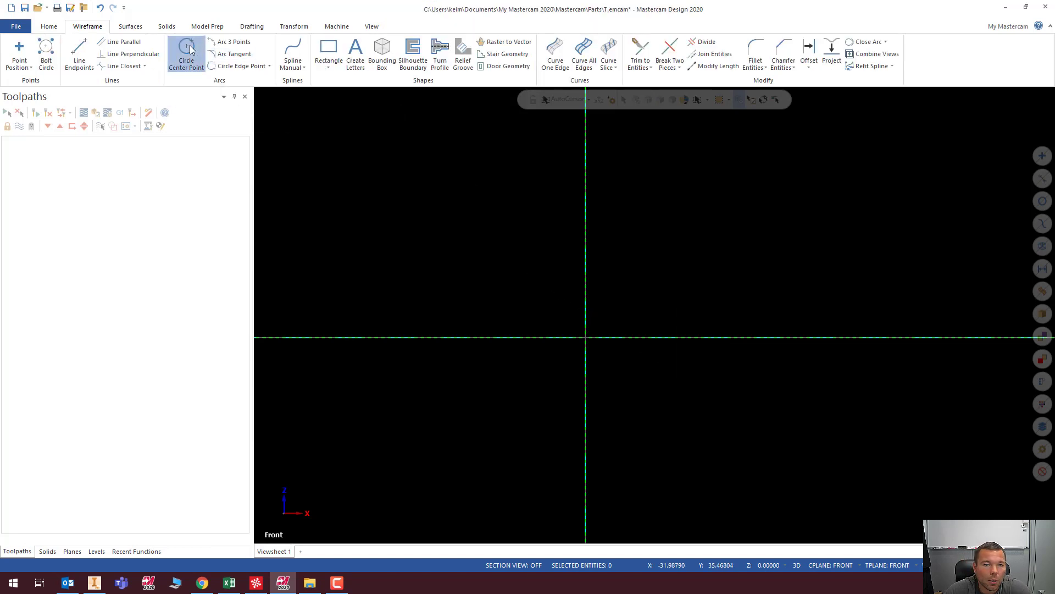
{"action": "left_click", "coordinate": [586, 337]}
{"action": "left_click", "coordinate": [609, 385]}
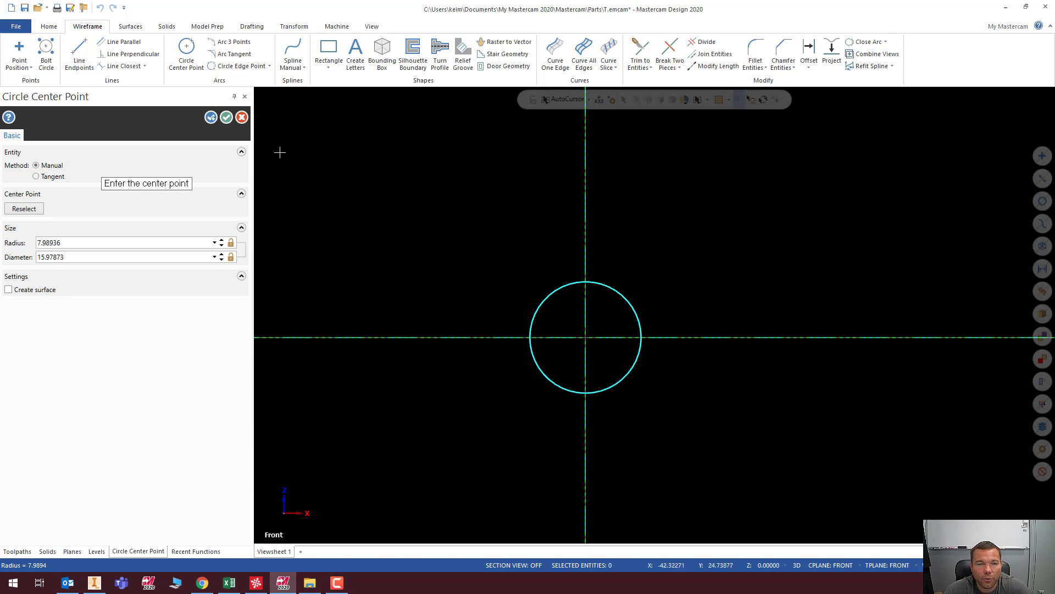
{"action": "left_click", "coordinate": [226, 117]}
Translate one copy of the circle about -22.24 inches along Z, keeping the original in place.
{"action": "middle_click_drag", "start_coordinate": [717, 234], "coordinate": [691, 250]}
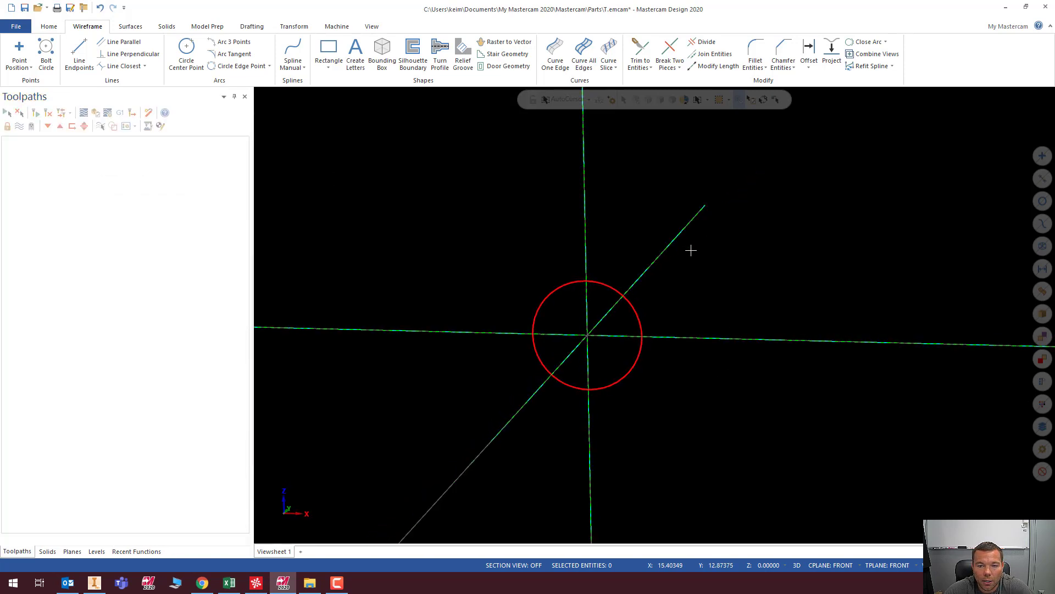
{"action": "left_click", "coordinate": [294, 27]}
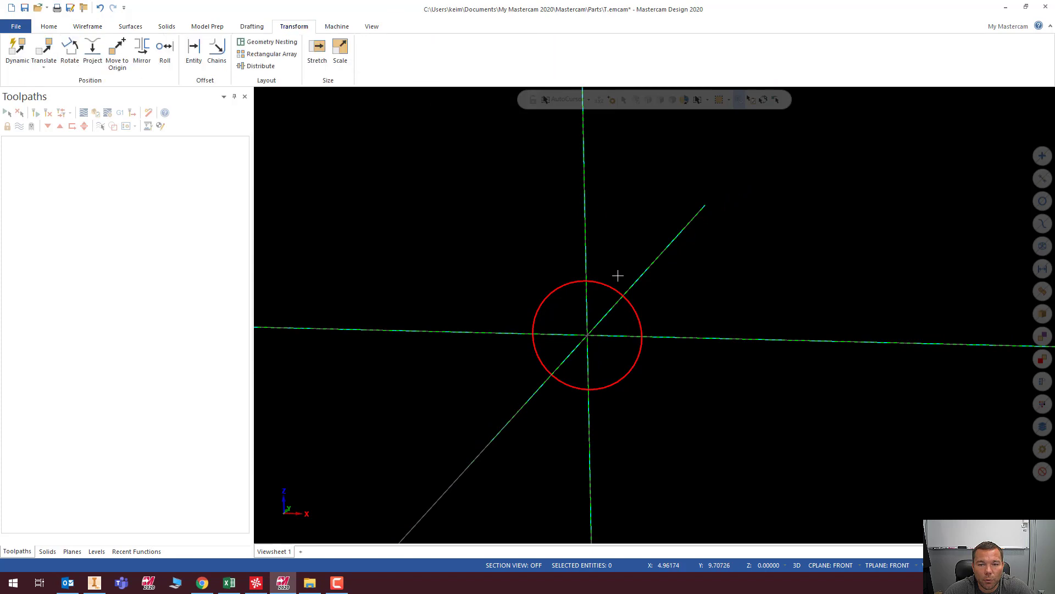
{"action": "left_click", "coordinate": [44, 51]}
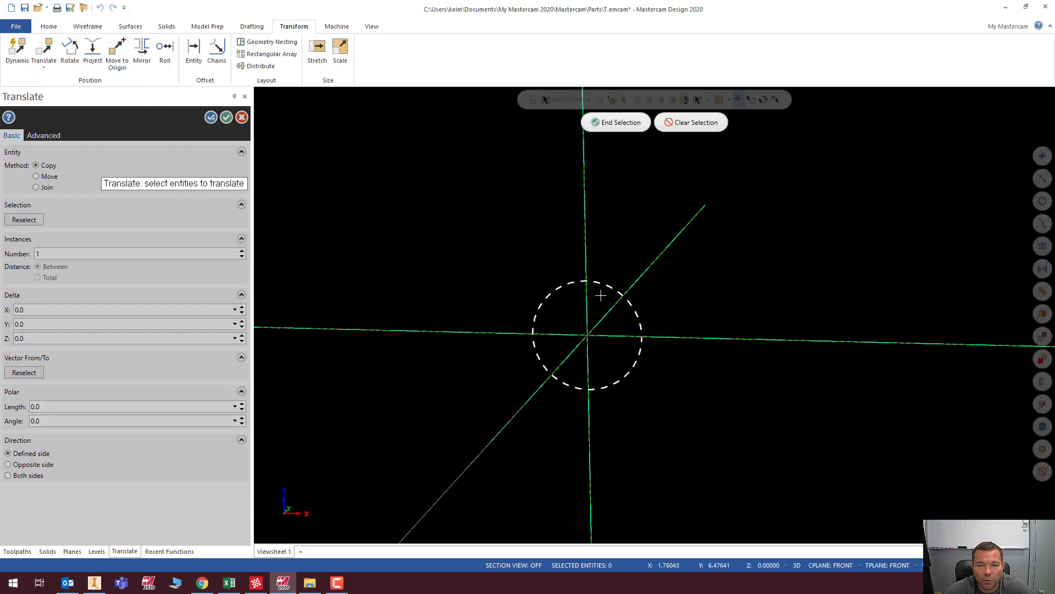
{"action": "left_click", "coordinate": [605, 288]}
{"action": "left_click", "coordinate": [618, 123]}
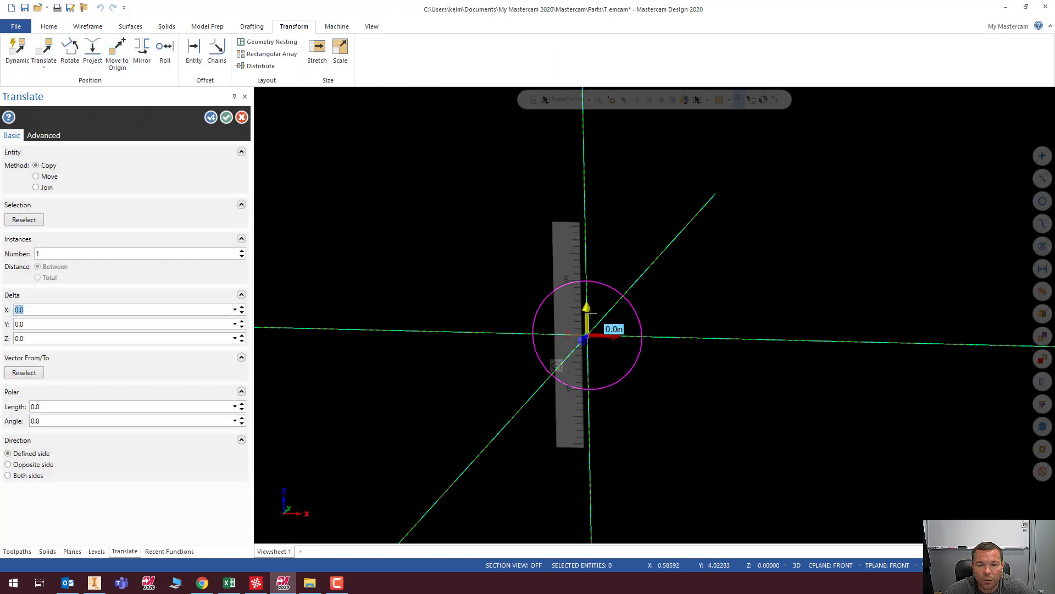
{"action": "middle_click_drag", "start_coordinate": [626, 332], "coordinate": [545, 338]}
{"action": "left_click_drag", "start_coordinate": [546, 338], "coordinate": [643, 246]}
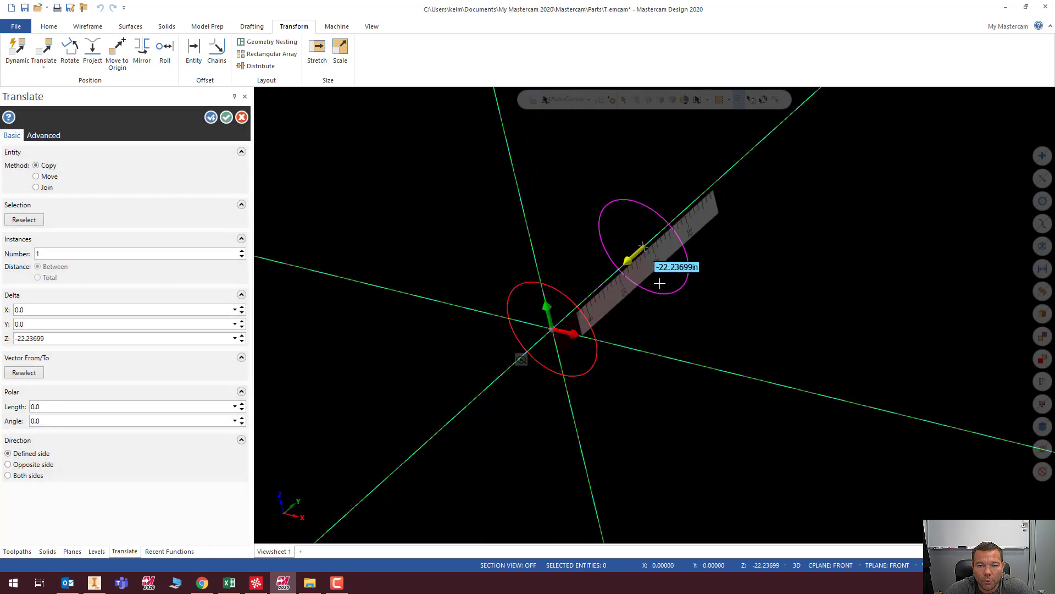
{"action": "left_click", "coordinate": [225, 117]}
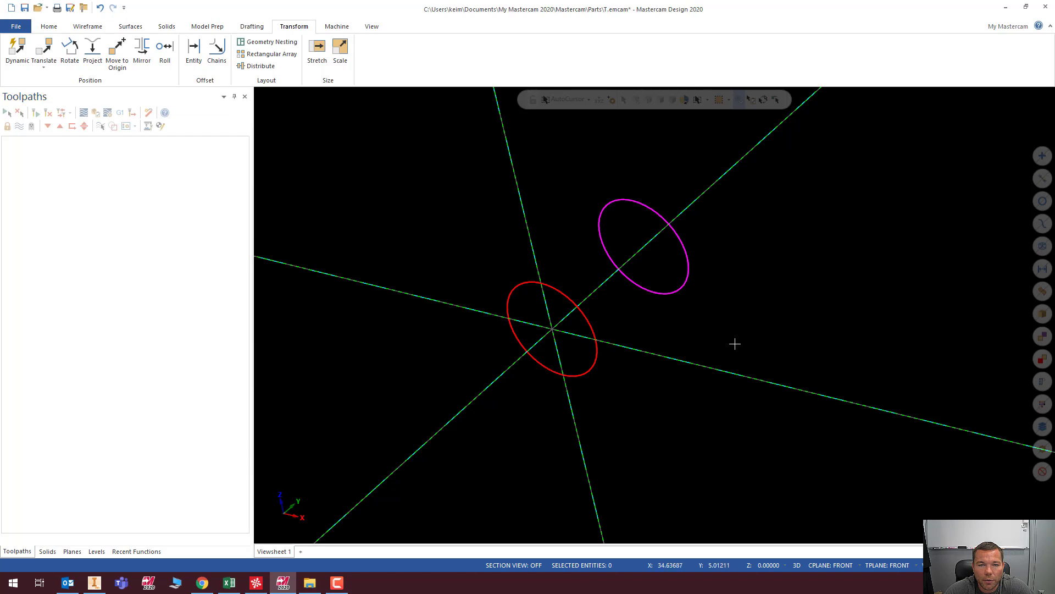
Create a lofted surface between the circle at the origin and its translated copy.
{"action": "middle_click_drag", "start_coordinate": [735, 344], "coordinate": [801, 321]}
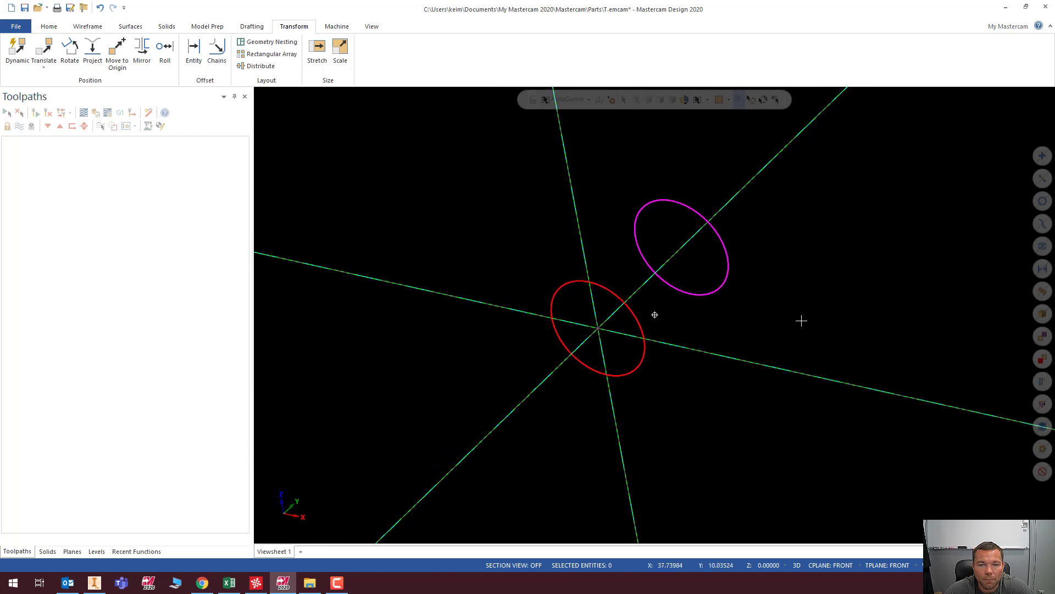
{"action": "left_click", "coordinate": [130, 27]}
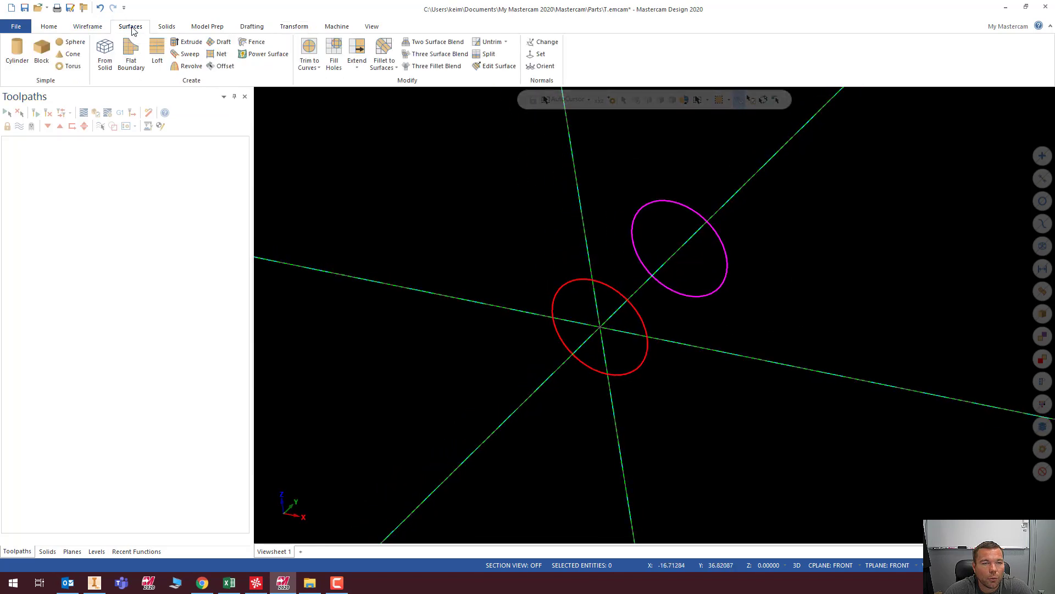
{"action": "left_click", "coordinate": [161, 55]}
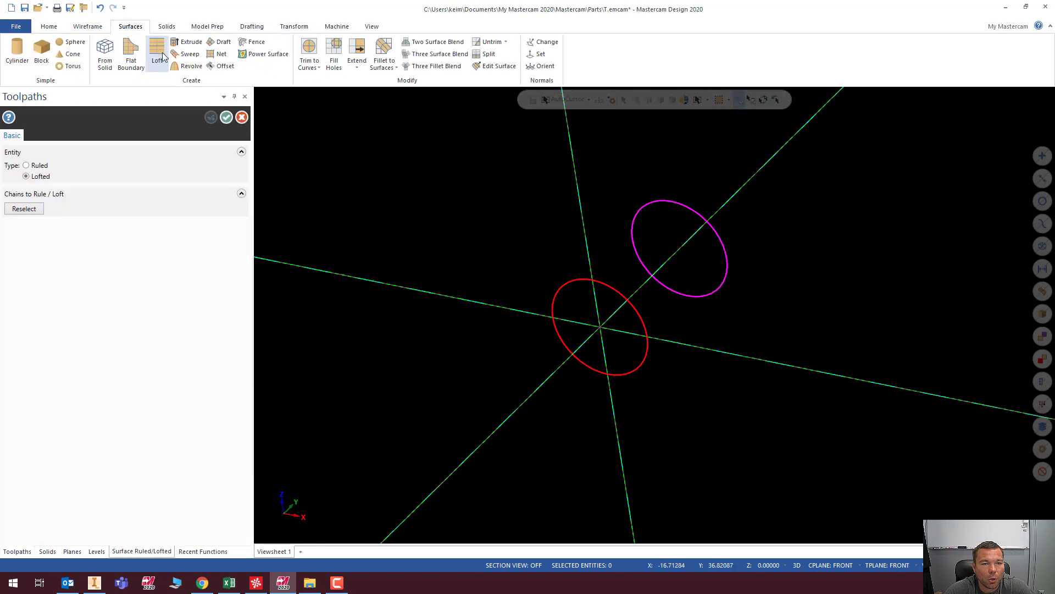
{"action": "left_click", "coordinate": [615, 297]}
{"action": "left_click", "coordinate": [677, 220]}
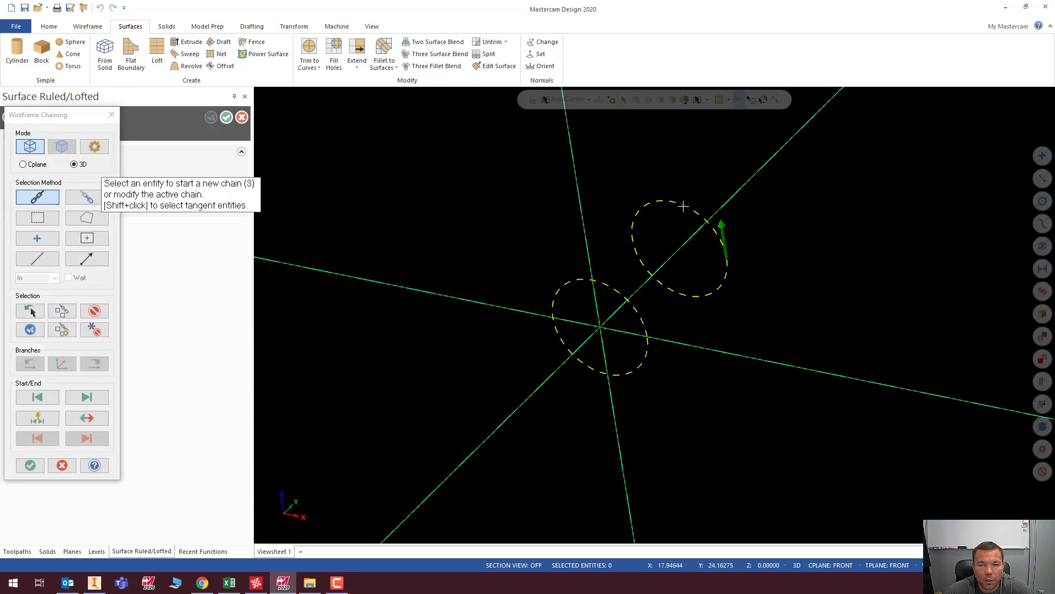
{"action": "key", "text": "Return"}
{"action": "middle_click_drag", "start_coordinate": [753, 369], "coordinate": [674, 273]}
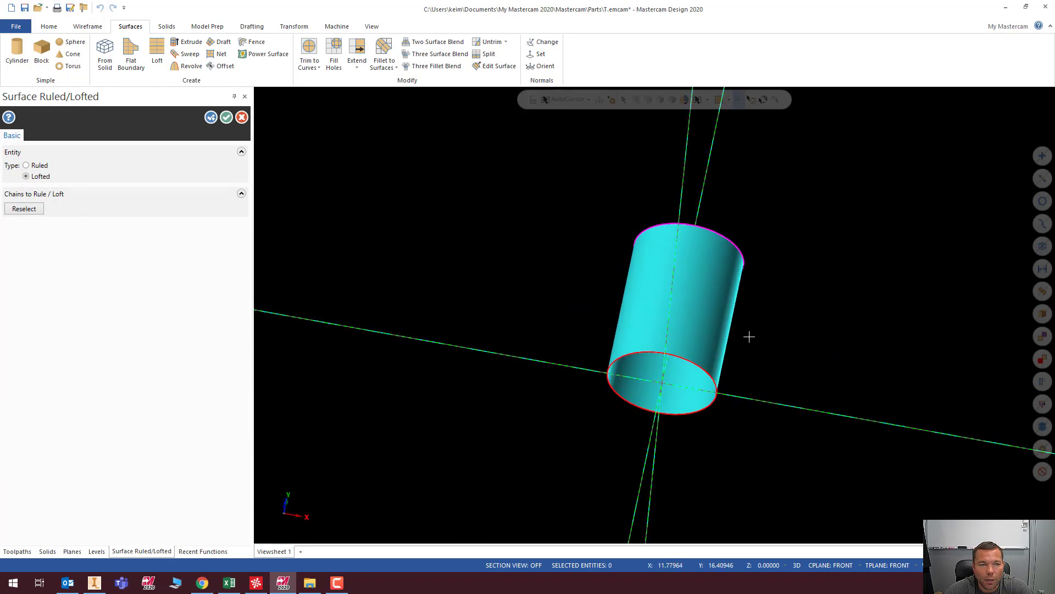
{"action": "middle_click_drag", "start_coordinate": [749, 336], "coordinate": [736, 176], "text": "shift"}
{"action": "middle_click_drag", "start_coordinate": [721, 272], "coordinate": [657, 269], "text": "shift"}
{"action": "mouse_move", "coordinate": [800, 311]}
{"action": "middle_mouse_down"}
{"action": "mouse_move", "coordinate": [749, 321]}
{"action": "mouse_move", "coordinate": [807, 318]}
{"action": "middle_mouse_up"}
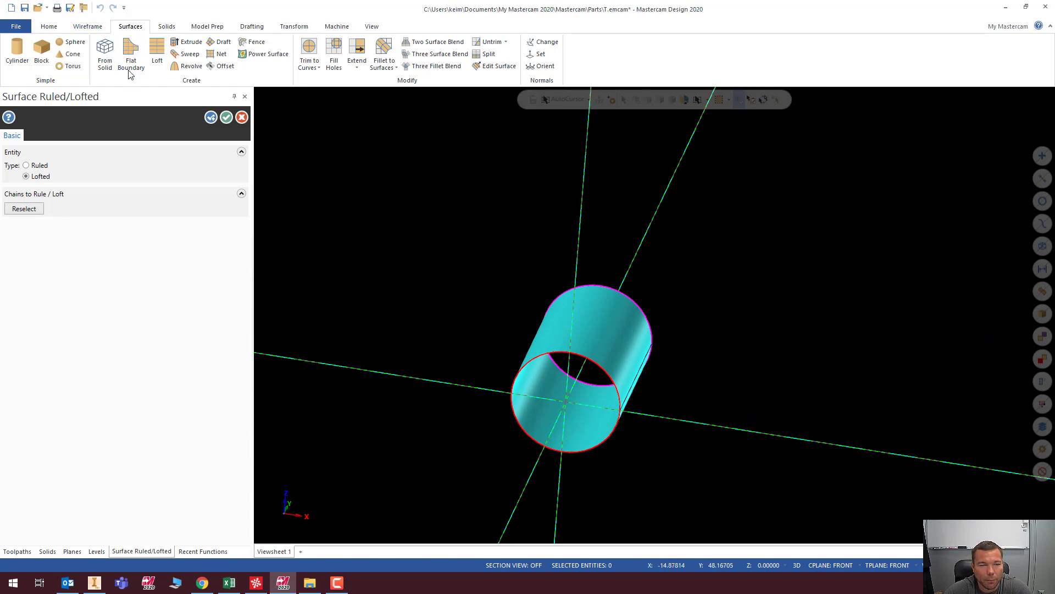
{"action": "left_click", "coordinate": [227, 117]}
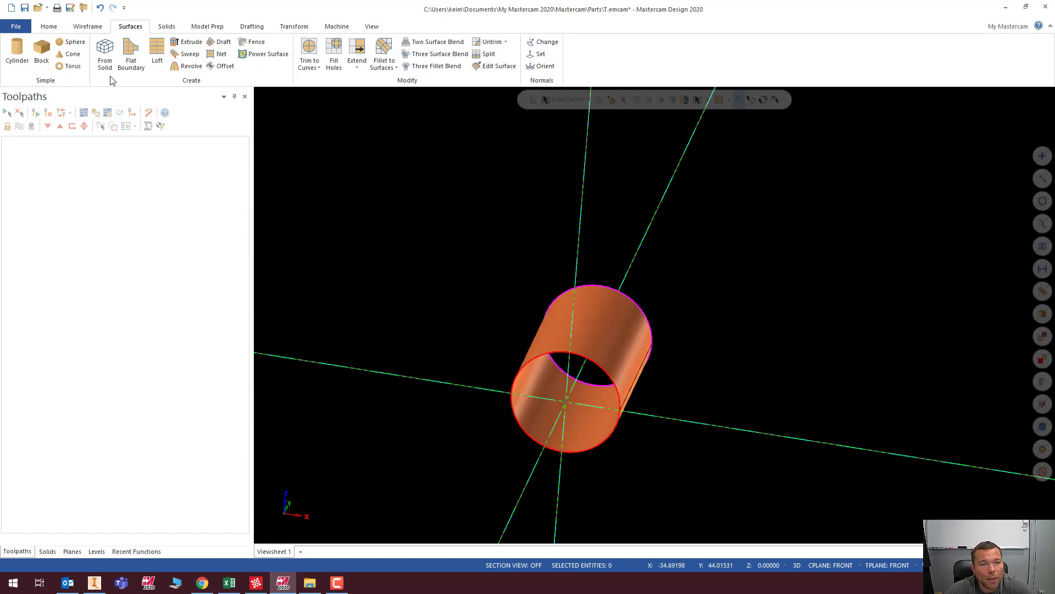
Start a Line Normal on the lofted surface and place a line of length 1.0 extending in both directions.
{"action": "left_click", "coordinate": [88, 26]}
{"action": "left_click", "coordinate": [145, 66]}
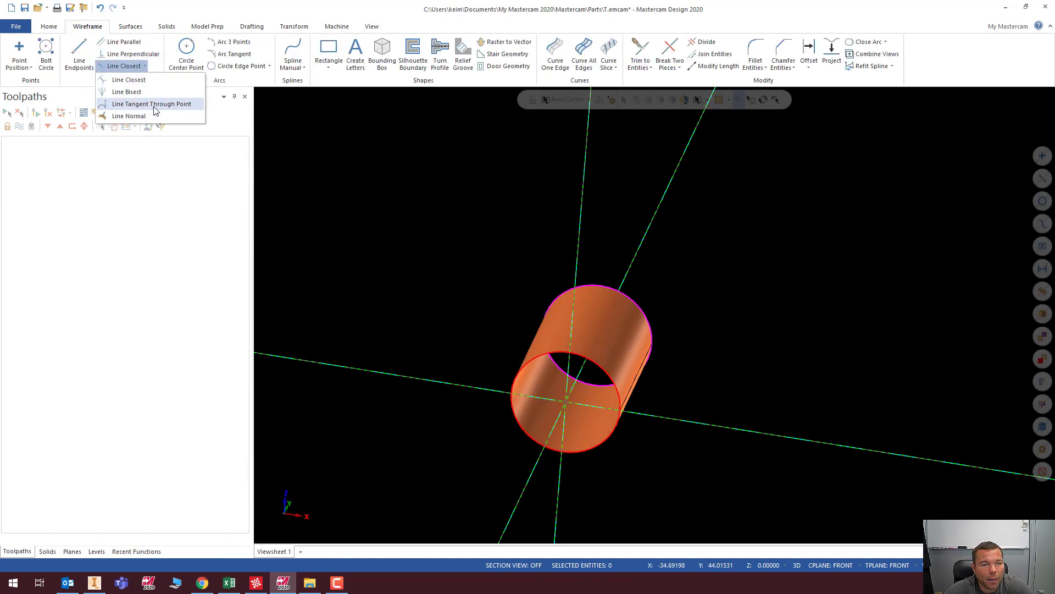
{"action": "left_click", "coordinate": [149, 108]}
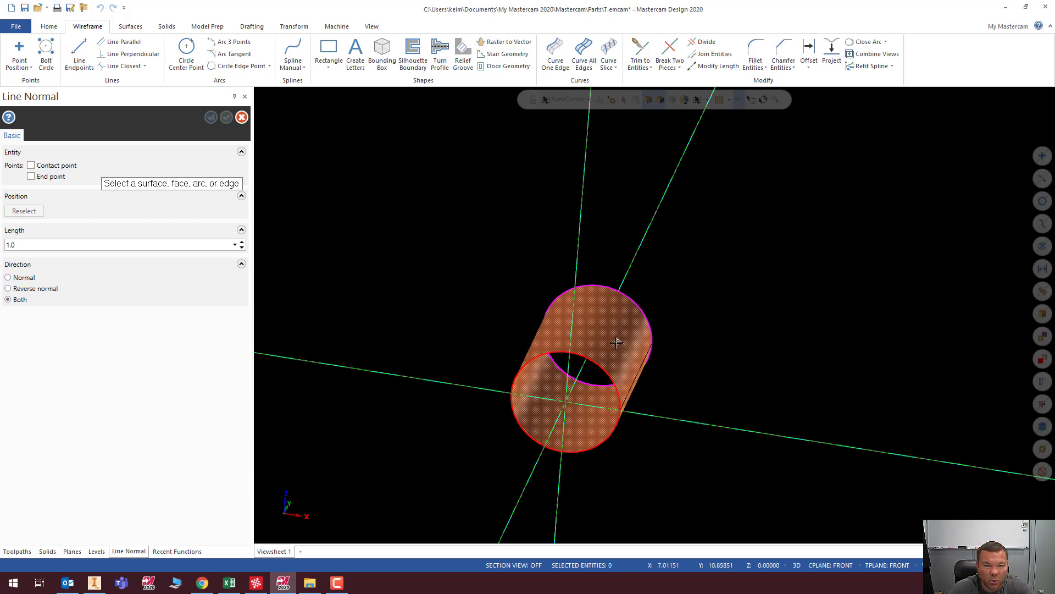
{"action": "mouse_move", "coordinate": [618, 341]}
{"action": "middle_mouse_down"}
{"action": "mouse_move", "coordinate": [556, 357]}
{"action": "mouse_move", "coordinate": [648, 319]}
{"action": "mouse_move", "coordinate": [663, 300]}
{"action": "mouse_move", "coordinate": [653, 324]}
{"action": "middle_mouse_up"}
{"action": "left_click", "coordinate": [640, 317]}
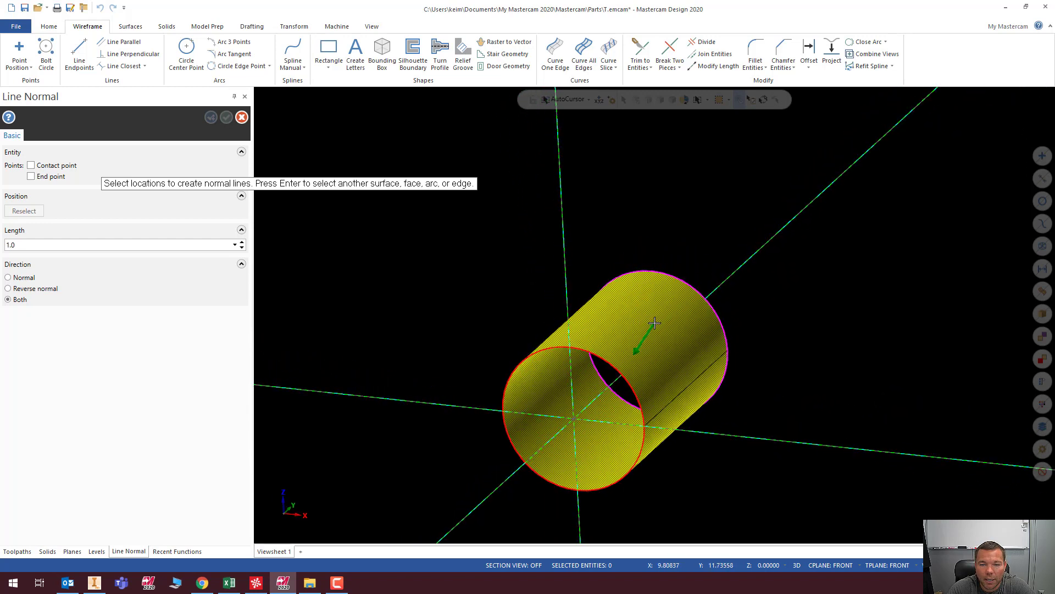
{"action": "left_click", "coordinate": [655, 323]}
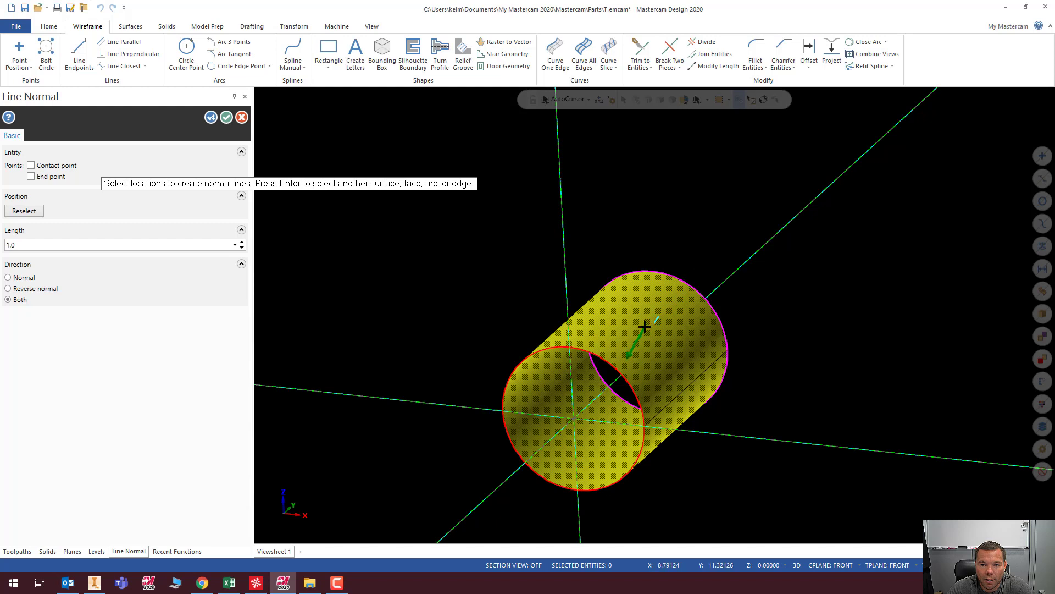
{"action": "middle_click_drag", "start_coordinate": [647, 326], "coordinate": [802, 248], "text": "ctrl"}
{"action": "scroll", "coordinate": [704, 303], "scroll_direction": "up", "scroll_amount": 4}
{"action": "mouse_move", "coordinate": [743, 287]}
{"action": "middle_mouse_down"}
{"action": "mouse_move", "coordinate": [726, 288]}
{"action": "mouse_move", "coordinate": [743, 285]}
{"action": "middle_mouse_up"}
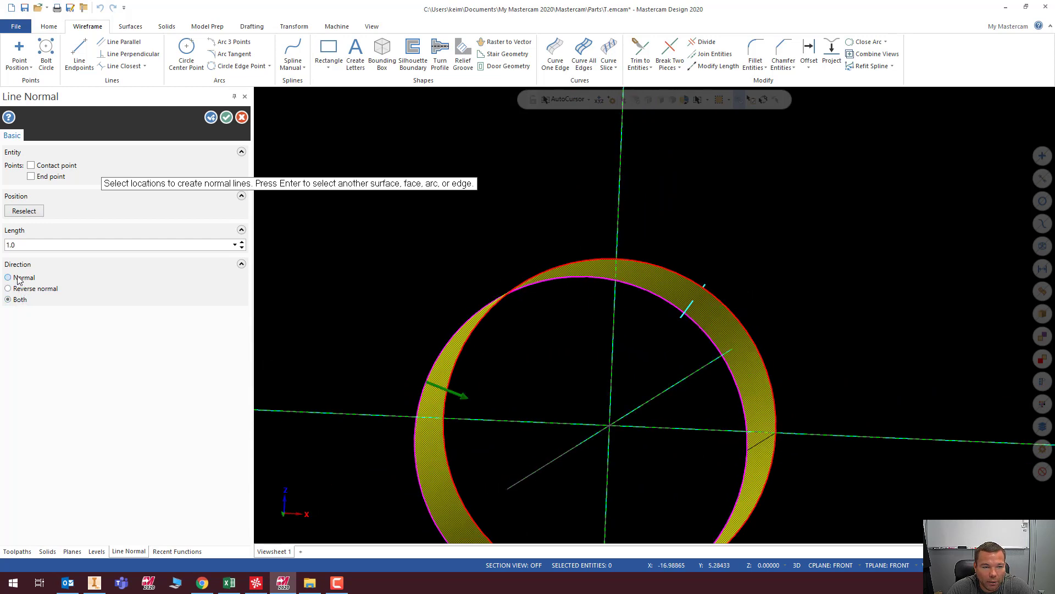
Try the Normal direction for the line, and set it to Reverse normal so it points outward from the surface.
{"action": "left_click", "coordinate": [16, 277]}
{"action": "middle_click_drag", "start_coordinate": [485, 305], "coordinate": [486, 304]}
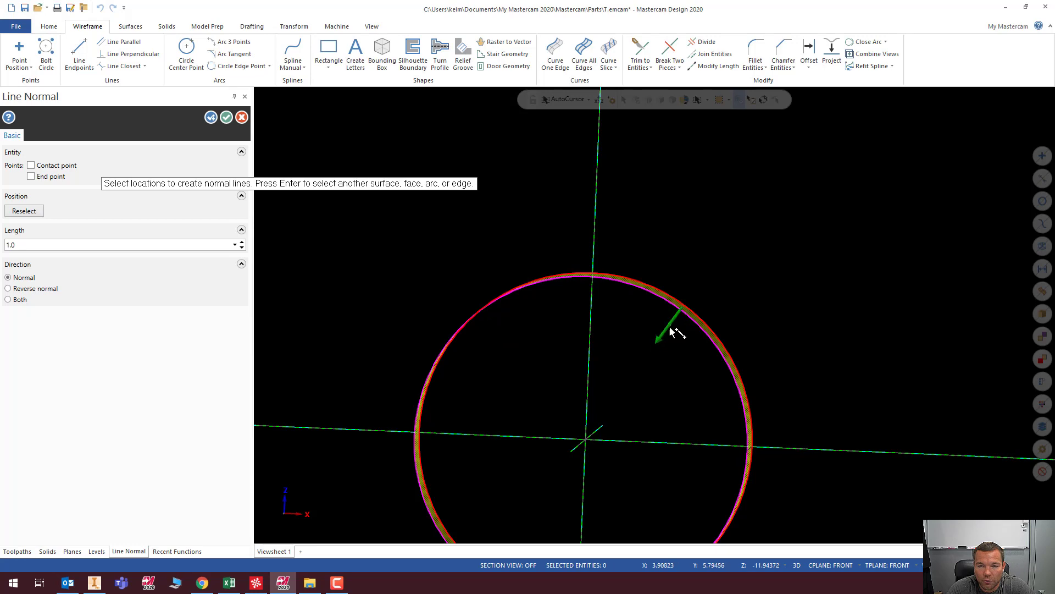
{"action": "left_click", "coordinate": [8, 289]}
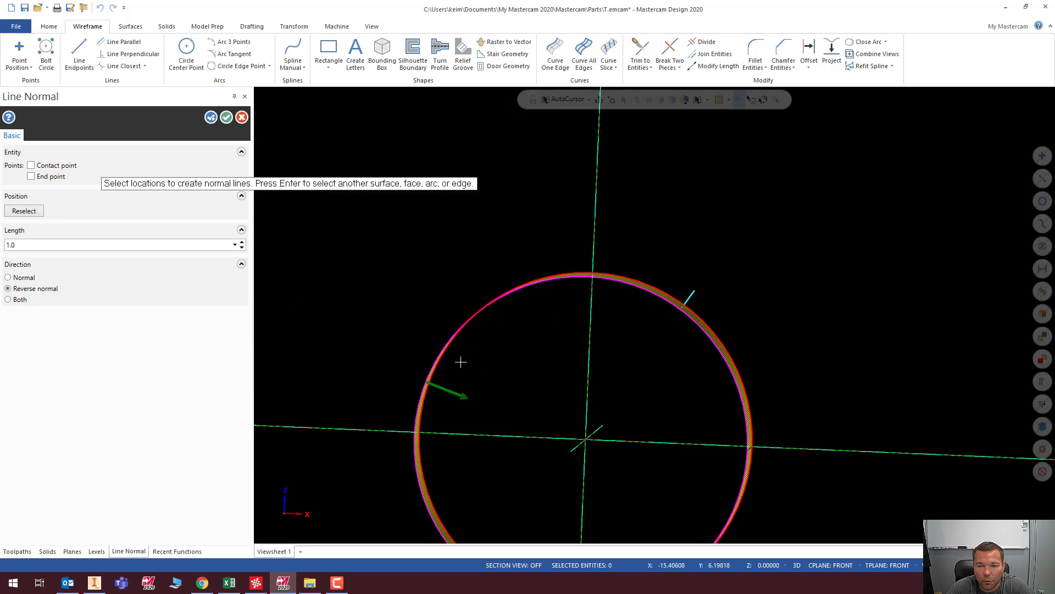
{"action": "mouse_move", "coordinate": [692, 282]}
{"action": "middle_mouse_down"}
{"action": "mouse_move", "coordinate": [672, 294]}
{"action": "mouse_move", "coordinate": [697, 302]}
{"action": "middle_mouse_up"}
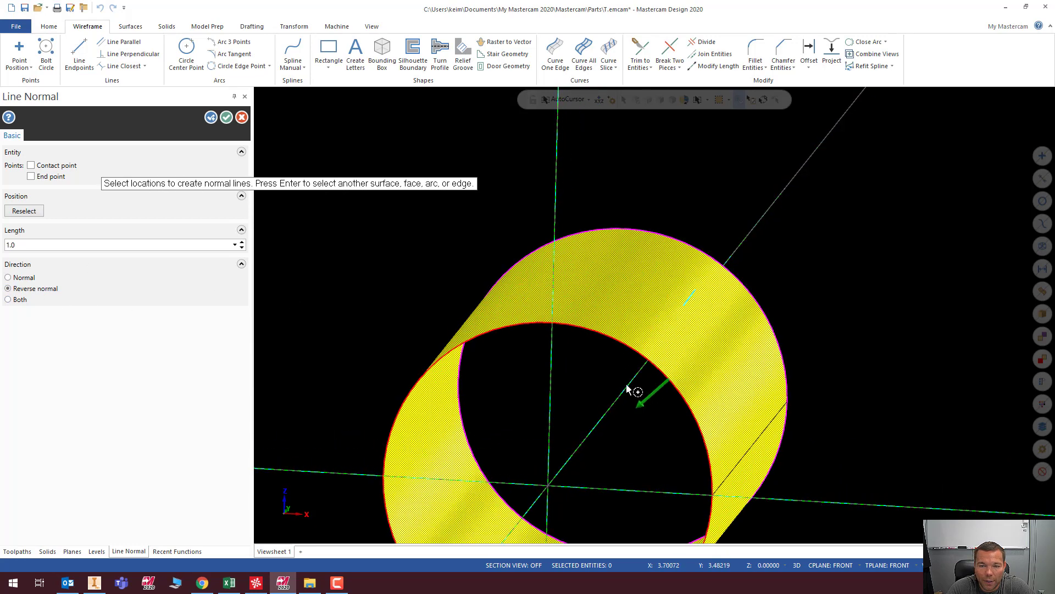
{"action": "middle_click_drag", "start_coordinate": [632, 386], "coordinate": [660, 319]}
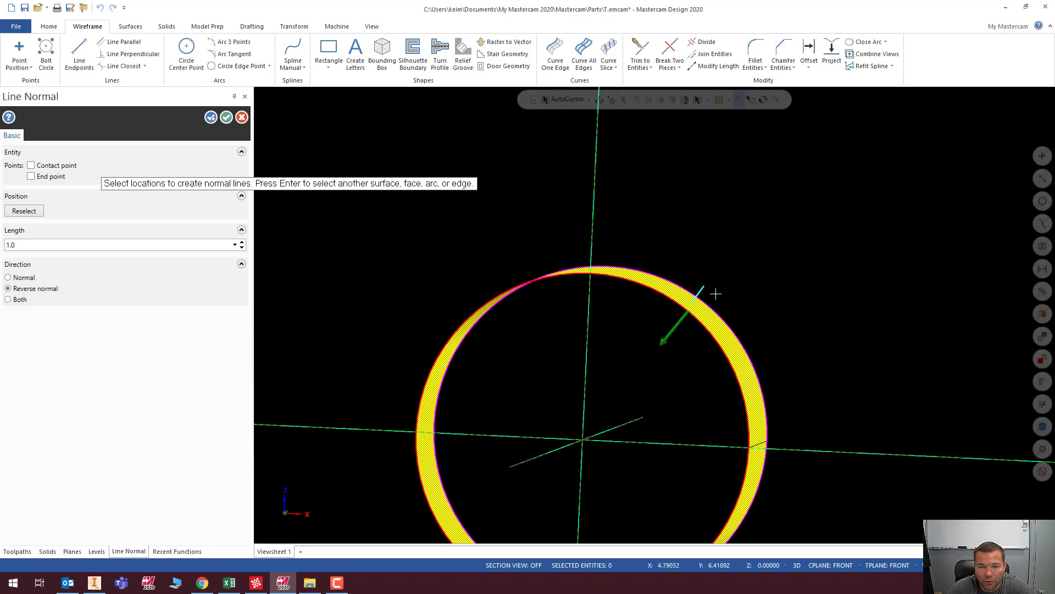
Set the normal line length to 3.0 and place three more reverse normal lines around the lofted surface.
{"action": "middle_click_drag", "start_coordinate": [707, 292], "coordinate": [742, 245]}
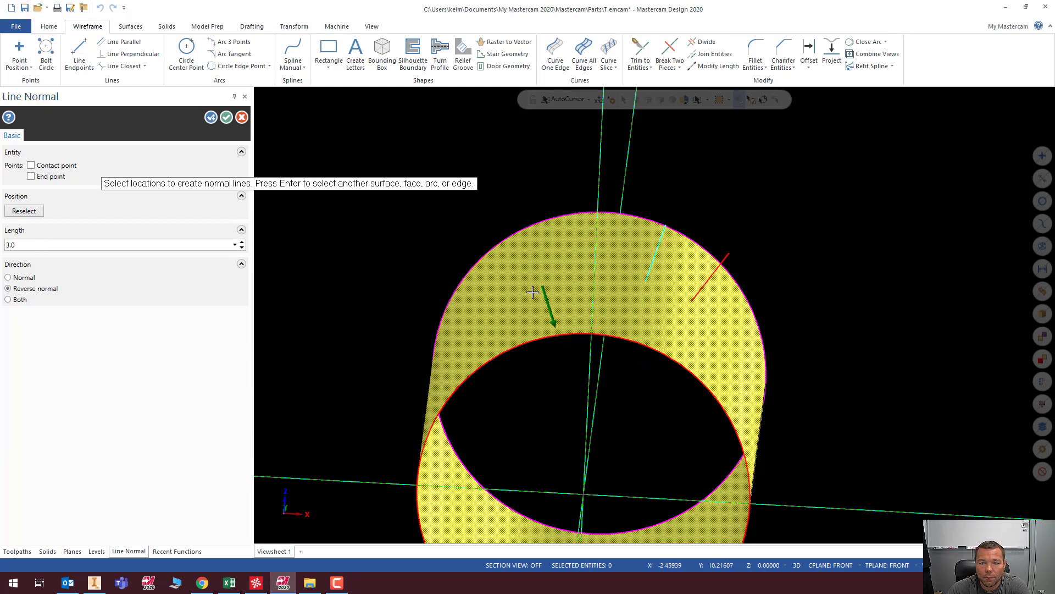
{"action": "middle_click_drag", "start_coordinate": [520, 299], "coordinate": [472, 347]}
{"action": "left_click", "coordinate": [480, 332]}
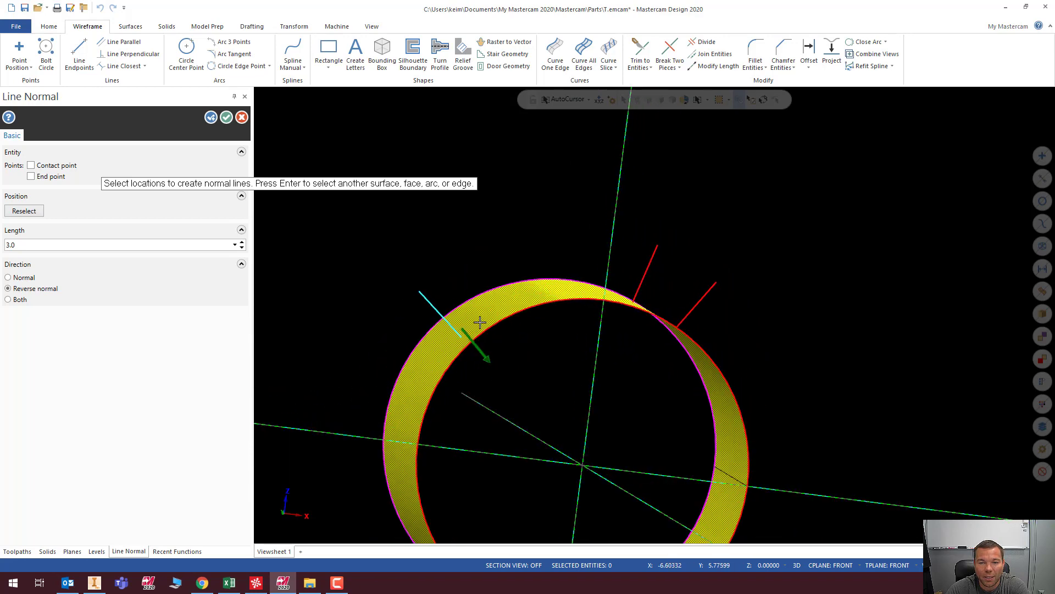
{"action": "left_click", "coordinate": [532, 294]}
{"action": "middle_click_drag", "start_coordinate": [533, 297], "coordinate": [260, 237]}
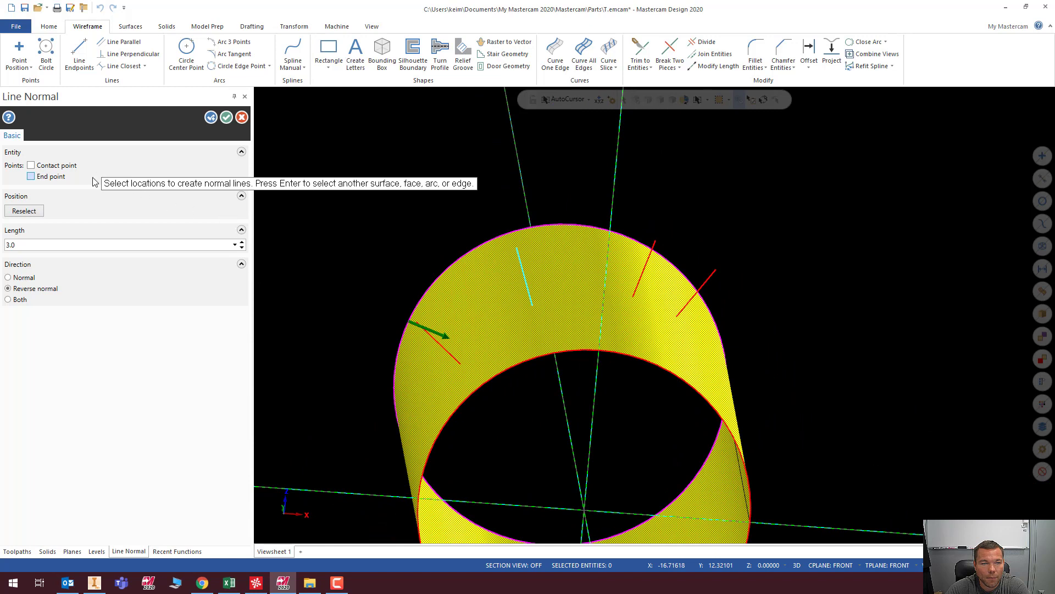
Add a contact point and an end point to the last normal line and accept the lines.
{"action": "left_click", "coordinate": [30, 165]}
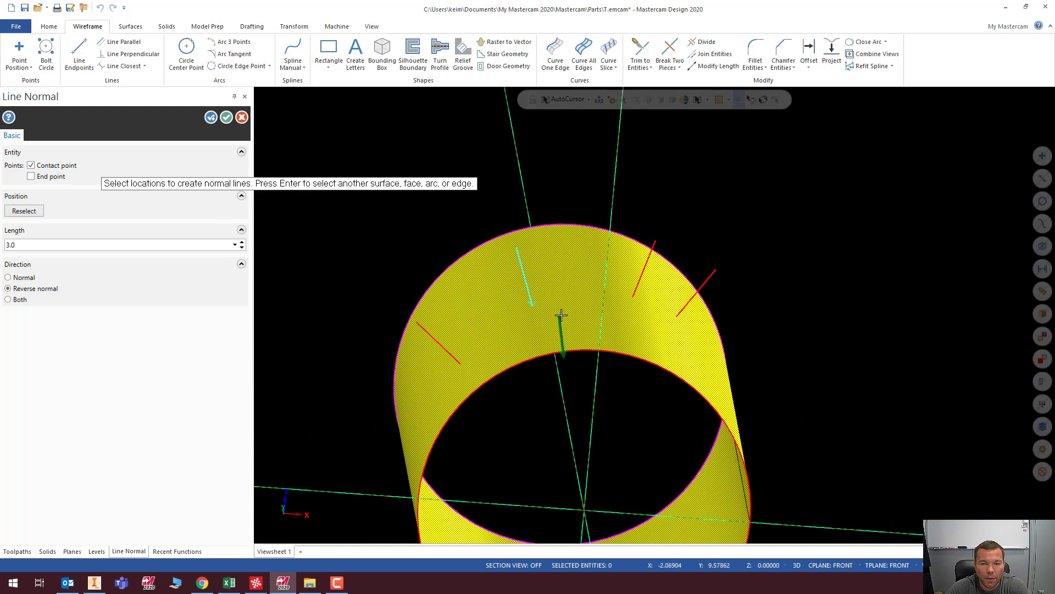
{"action": "scroll", "coordinate": [533, 309], "scroll_direction": "up", "scroll_amount": 10}
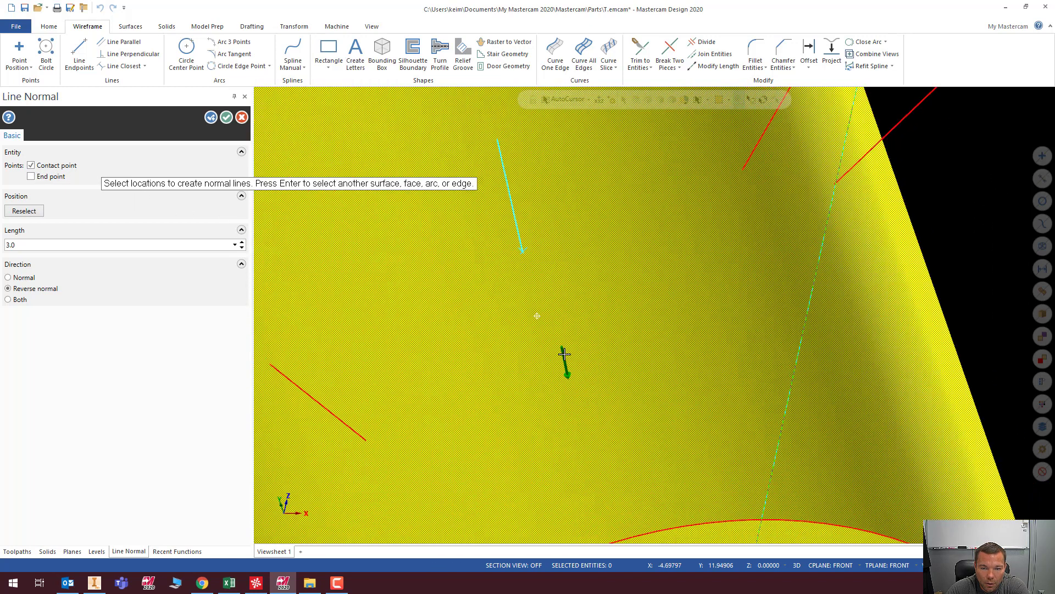
{"action": "middle_click_drag", "start_coordinate": [577, 395], "coordinate": [577, 373]}
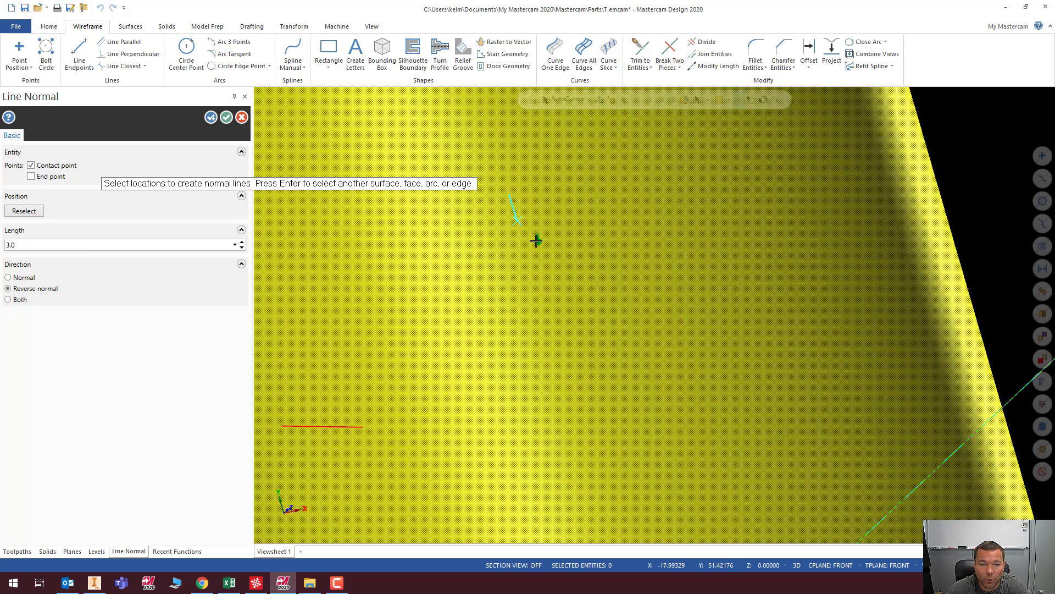
{"action": "middle_click_drag", "start_coordinate": [599, 412], "coordinate": [587, 341]}
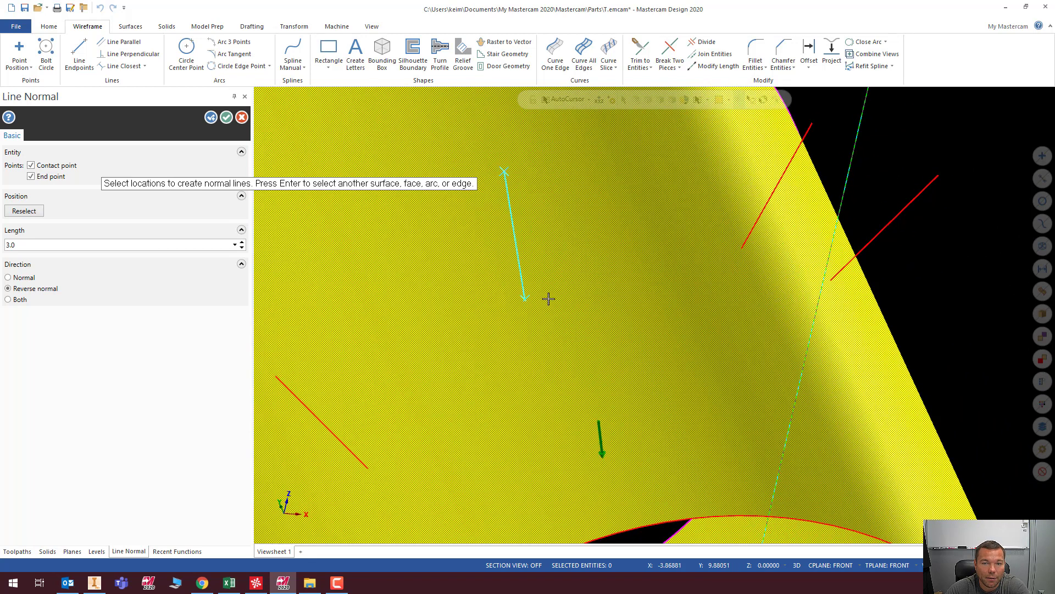
{"action": "middle_click_drag", "start_coordinate": [594, 373], "coordinate": [579, 306]}
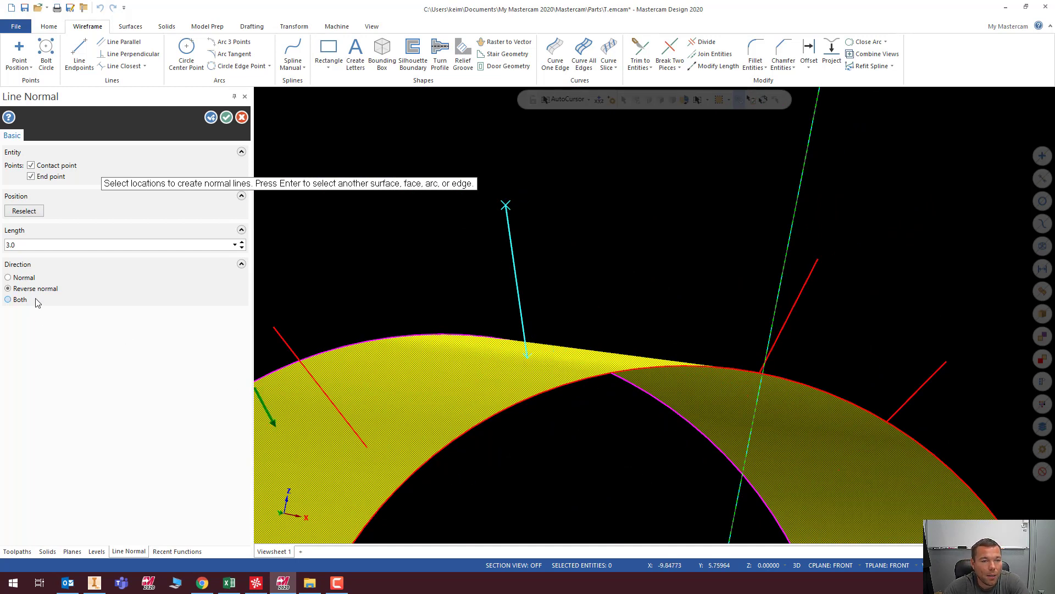
{"action": "left_click", "coordinate": [226, 118]}
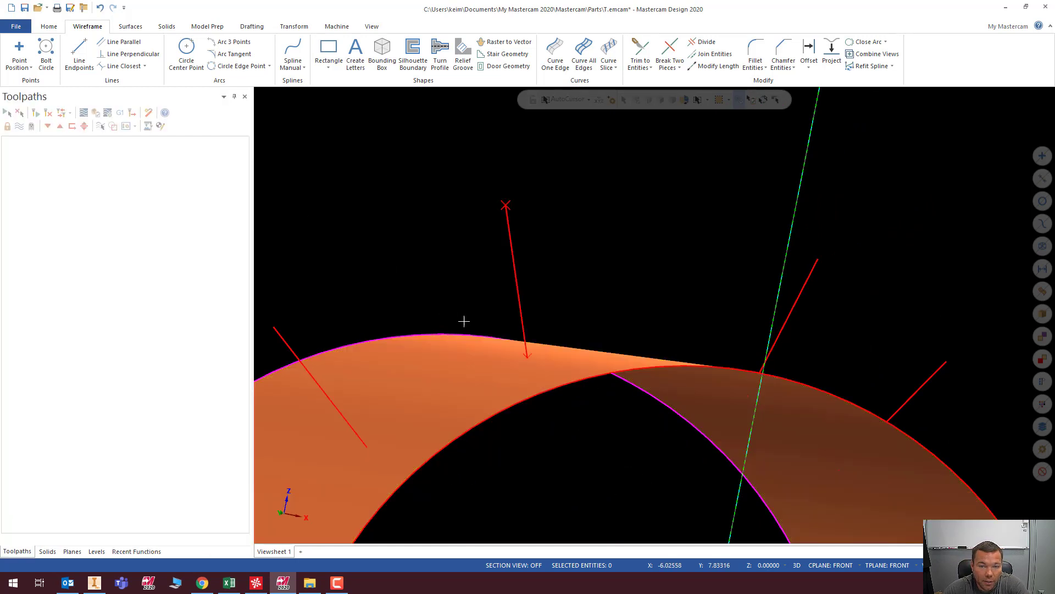
{"action": "scroll", "coordinate": [464, 319], "scroll_direction": "down", "scroll_amount": 8}
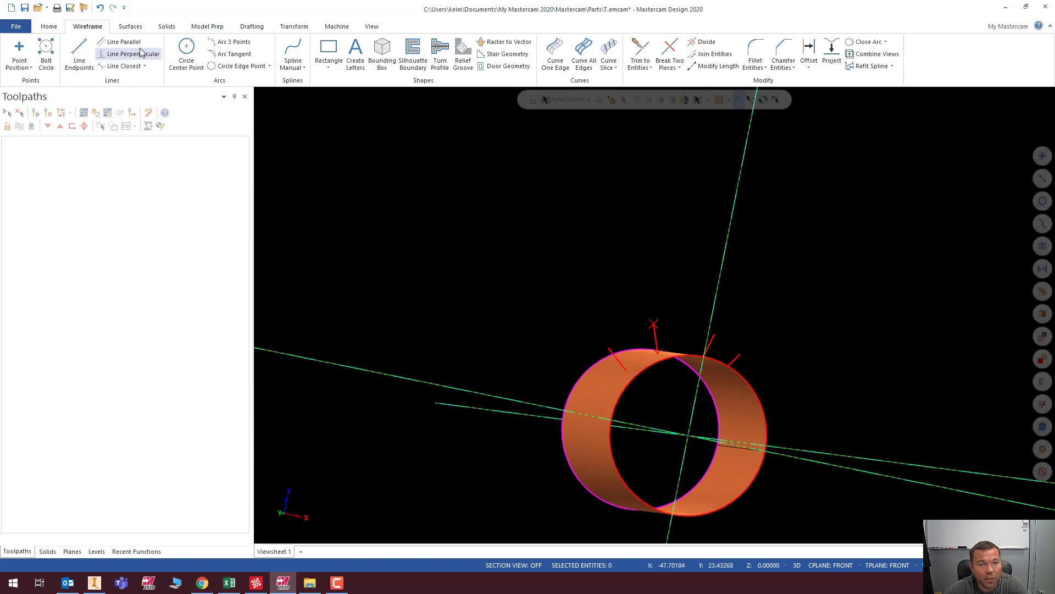